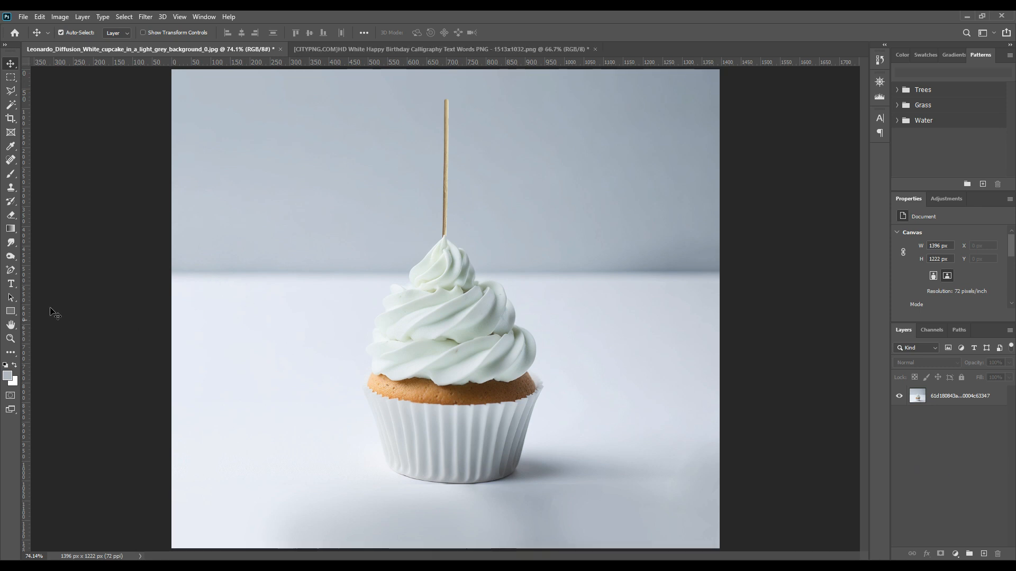
Trace the frosting's left edge with the Pen Tool in Shape mode, from the tip at the stick down to the cake
left_click(10, 270)
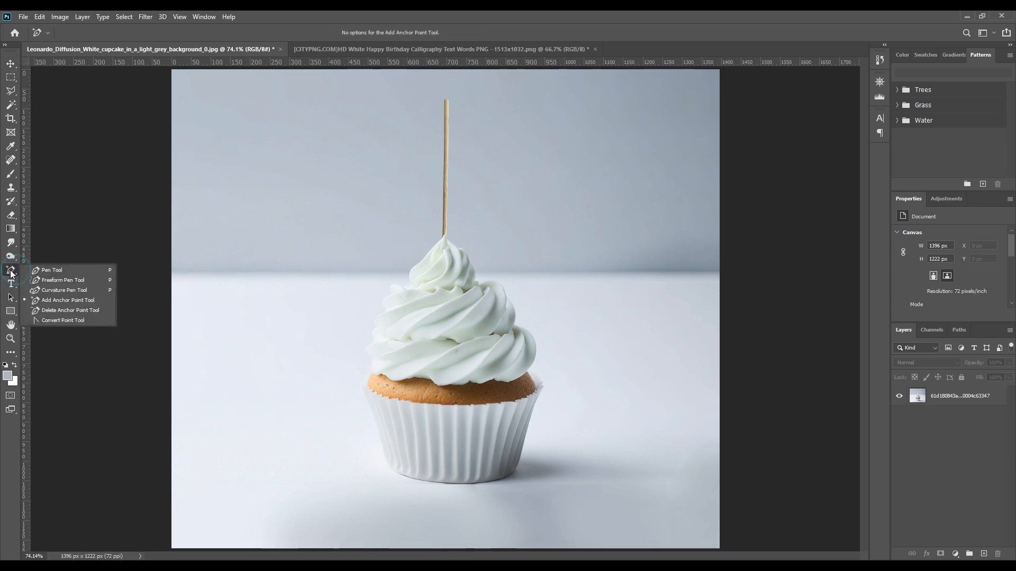
left_click(54, 271)
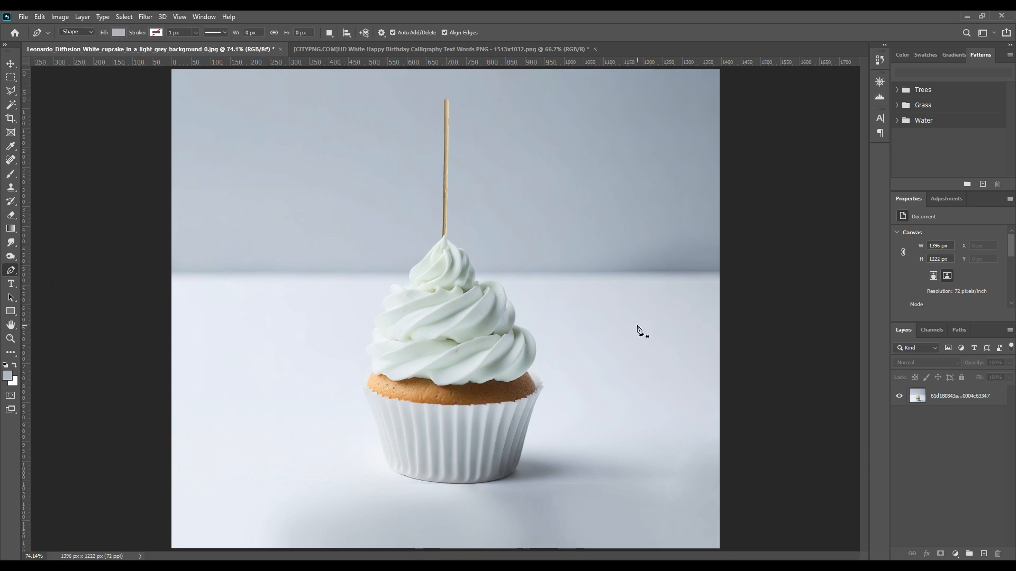
key("ctrl+plus")
key("ctrl+plus")
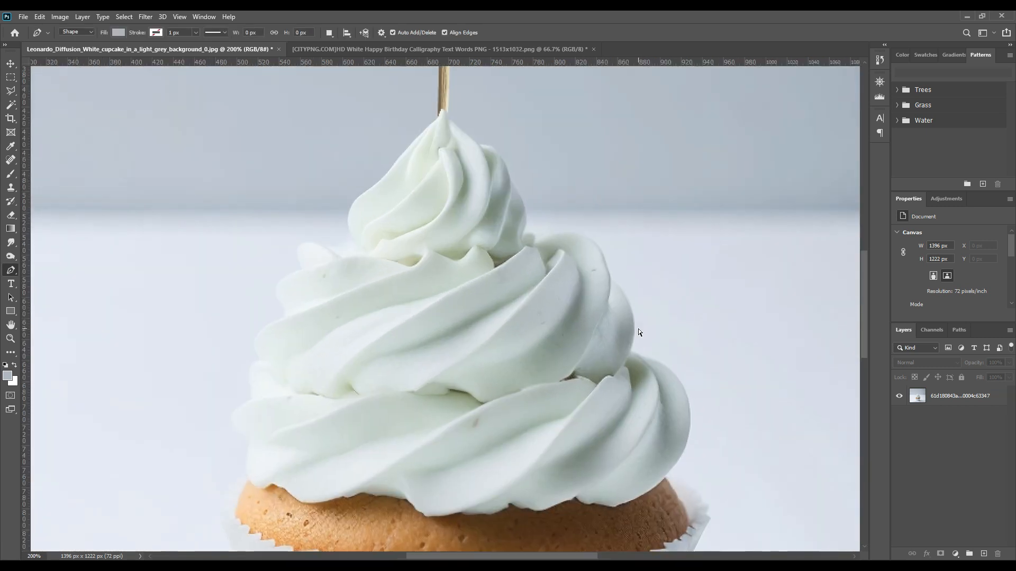
key("ctrl+plus")
left_click_drag(422, 117, 459, 317)
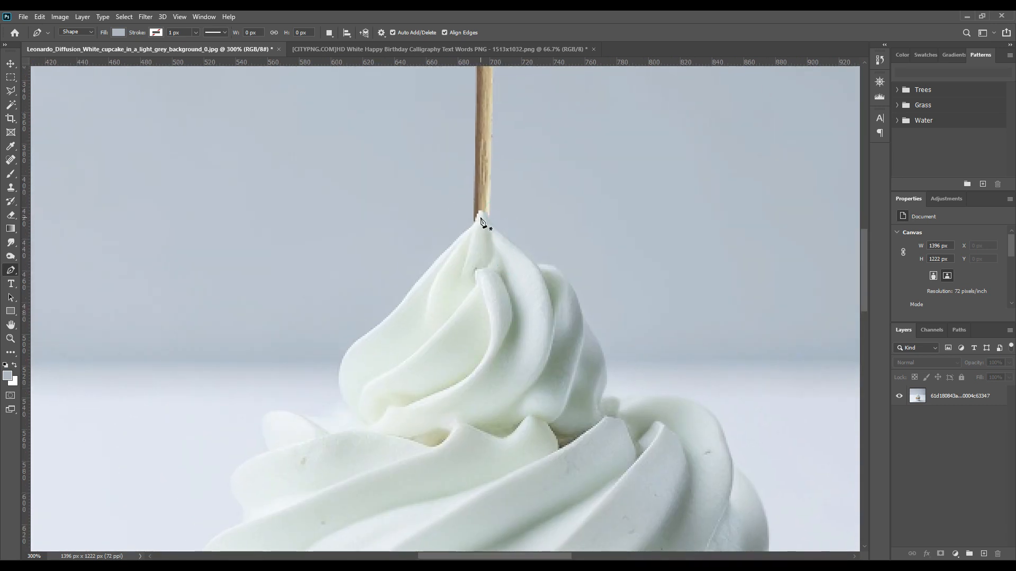
left_click(475, 222)
left_click(376, 327)
left_click(366, 424)
left_click(313, 417)
left_click(262, 432)
left_click(272, 452)
left_click(241, 507)
left_click(244, 521)
left_click(273, 401)
left_click(259, 435)
left_click_drag(257, 441, 284, 344)
left_click(289, 365)
left_click(274, 417)
left_click(283, 431)
left_click(284, 487)
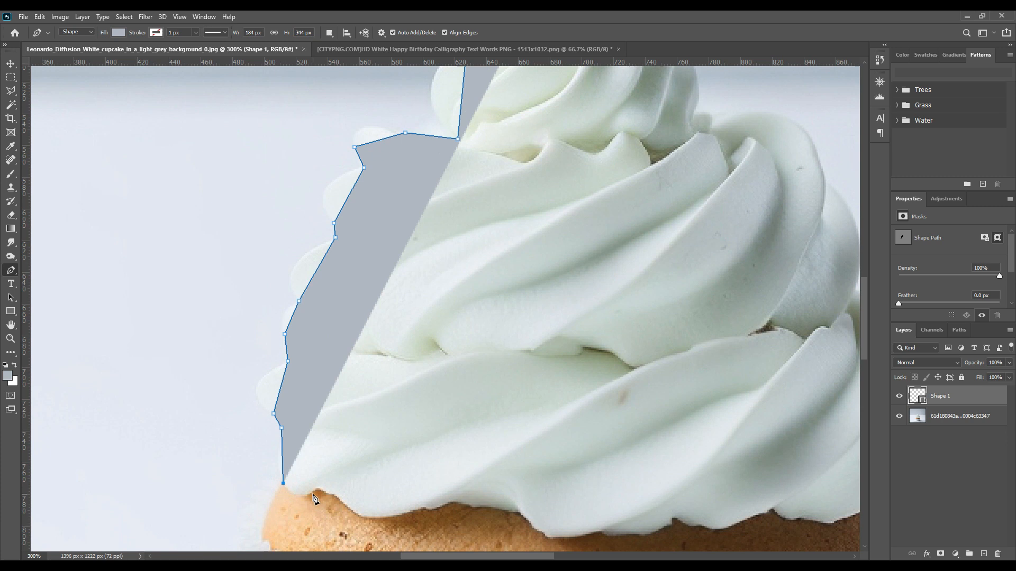
Continue the frosting path along its lower edge above the cake to the right end
left_click(313, 496)
left_click(531, 423)
left_click(628, 413)
left_click(662, 425)
left_click(766, 398)
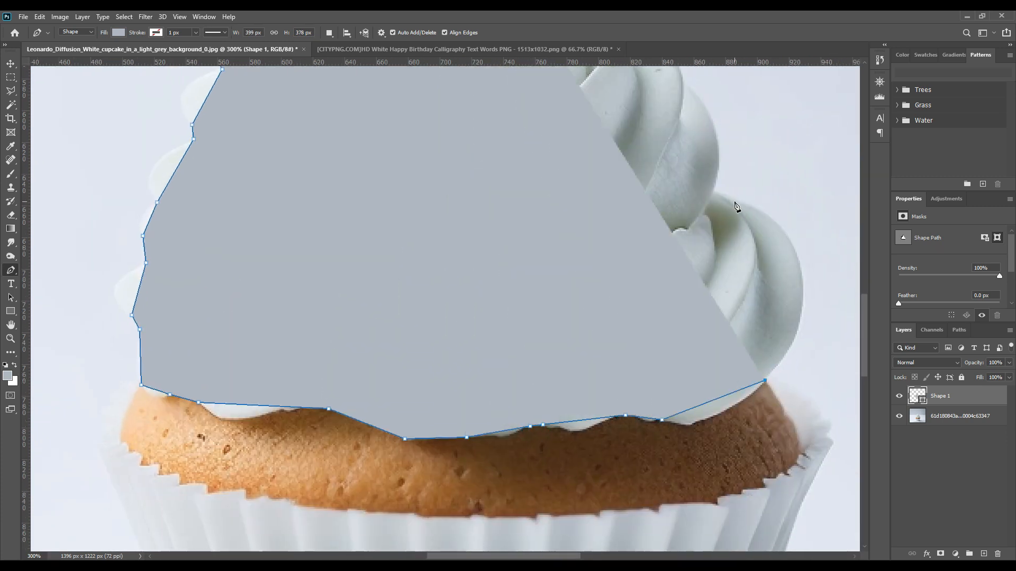
Trace the frosting's right edge up to the tip, set the shape layer's opacity to 0%, and close the path
left_click(714, 193)
left_click(684, 83)
left_click_drag(684, 83, 687, 250)
key("0")
key("0")
left_click(553, 215)
left_click(507, 166)
left_click(461, 117)
left_click(445, 119)
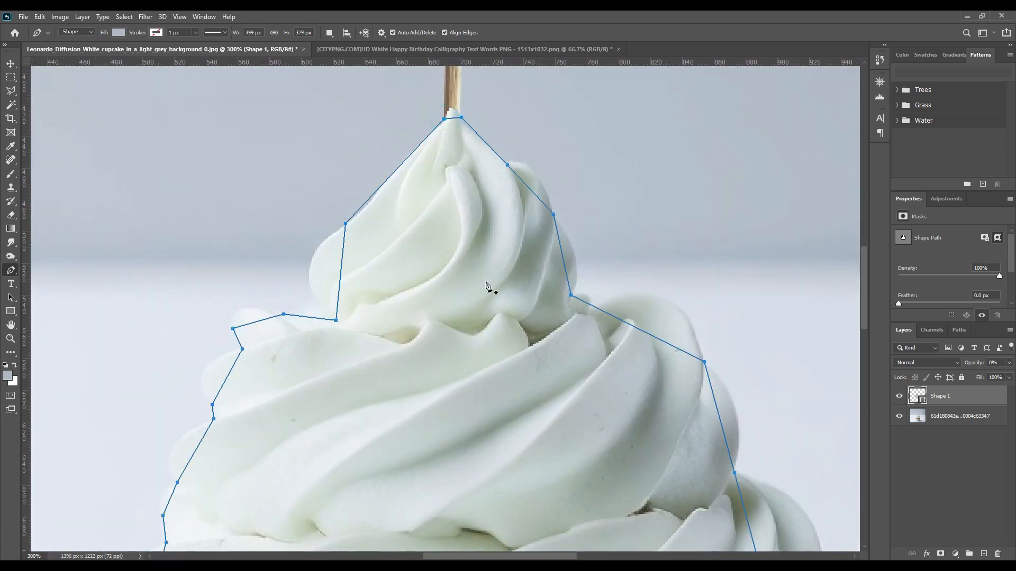
Add anchor points along the right side of the frosting path and bend the segments to follow the upper and middle swirls
right_click(12, 275)
left_click(53, 300)
scroll(495, 272, "up", 1)
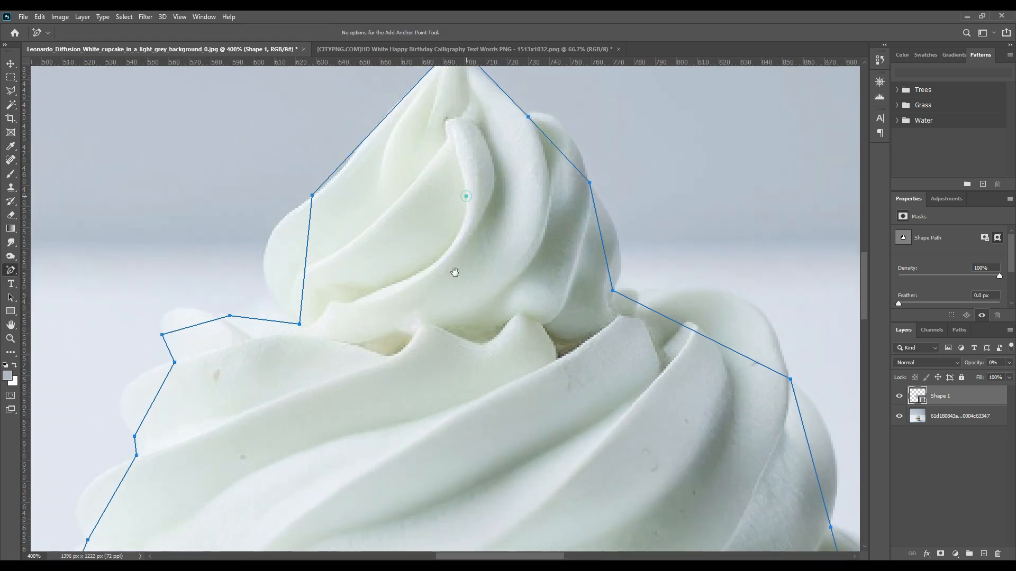
scroll(444, 199, "up", 1)
left_click_drag(441, 177, 487, 211)
left_click(432, 171)
left_click_drag(543, 274, 541, 246)
left_click_drag(512, 242, 515, 236)
left_click_drag(525, 236, 524, 238)
left_click_drag(559, 275, 564, 274)
left_click(568, 293)
left_click_drag(585, 362, 602, 362)
left_click_drag(600, 400, 620, 416)
left_click_drag(628, 422, 627, 424)
left_click_drag(701, 465, 726, 424)
left_click_drag(658, 424, 659, 416)
left_click_drag(627, 424, 616, 414)
left_click_drag(777, 496, 624, 383)
left_click_drag(640, 437, 665, 436)
left_click(672, 485)
Curve the frosting path around the lower right swirl down to the cake with added anchor points
left_click_drag(740, 508, 584, 242)
left_click_drag(551, 378, 631, 355)
left_click_drag(573, 281, 592, 282)
left_click(632, 357)
left_click_drag(645, 409, 640, 408)
left_click_drag(537, 254, 538, 256)
left_click_drag(619, 435, 622, 434)
left_click_drag(583, 499, 585, 384)
left_click_drag(521, 406, 488, 441)
left_click_drag(586, 383, 583, 383)
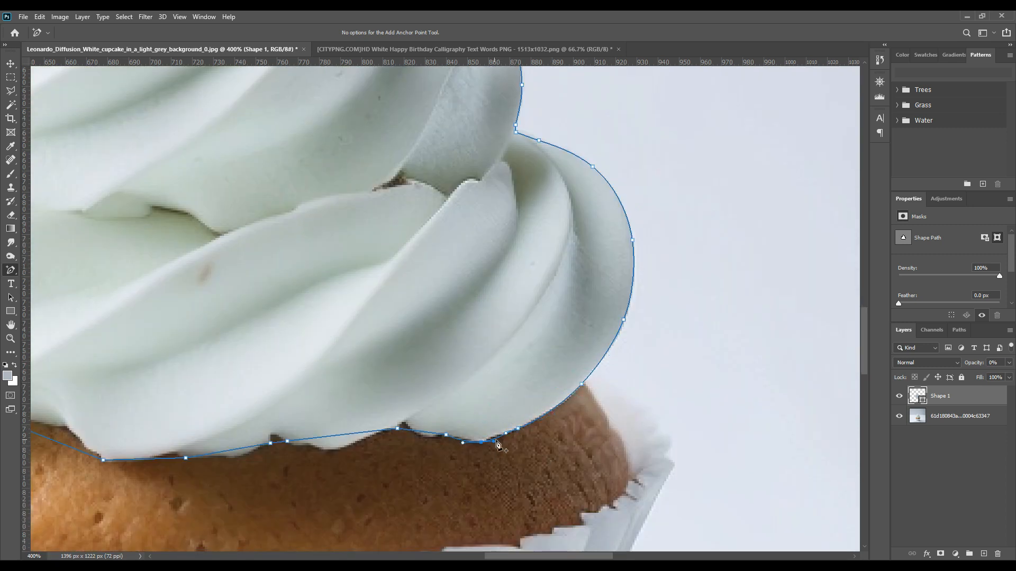
Refine the frosting path's lower edge with added anchor points so it follows the wavy border with the cake
left_click_drag(403, 426, 404, 422)
left_click_drag(421, 436, 415, 433)
left_click_drag(334, 436, 374, 433)
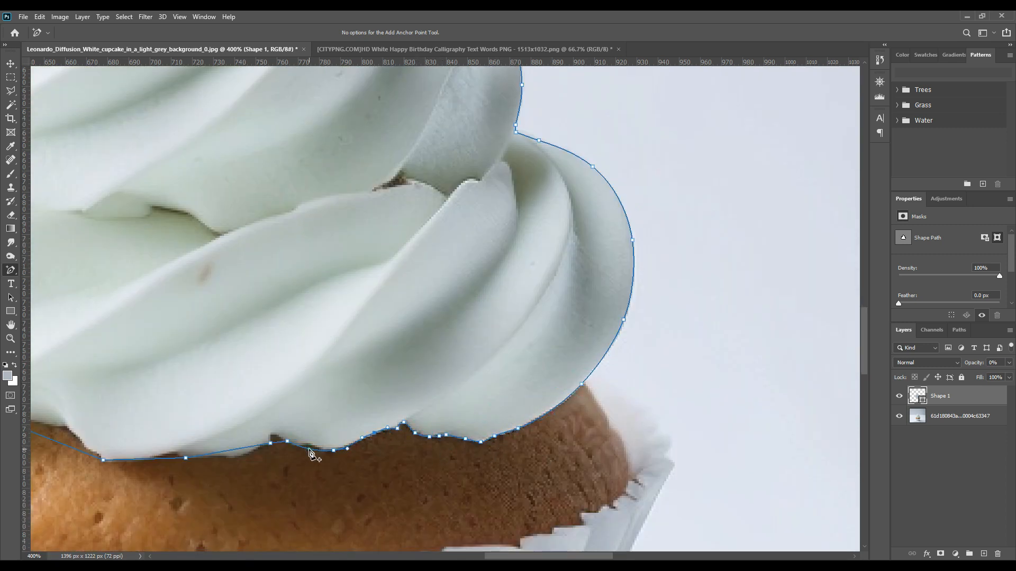
left_click(262, 446)
left_click_drag(237, 449, 212, 456)
left_click_drag(172, 458, 172, 452)
left_click_drag(82, 447, 69, 430)
left_click_drag(113, 426, 496, 415)
left_click(412, 408)
left_click(385, 408)
left_click_drag(362, 407, 324, 408)
left_click(333, 410)
left_click_drag(254, 406, 253, 423)
left_click_drag(299, 415, 299, 417)
Fit the frosting path to the rounded lobes on the lower left side with added anchor points
left_click_drag(201, 397, 202, 393)
left_click_drag(134, 350, 130, 350)
left_click_drag(132, 248, 99, 248)
left_click_drag(149, 151, 135, 150)
left_click_drag(173, 97, 175, 260)
left_click_drag(249, 167, 218, 155)
left_click_drag(234, 208, 235, 210)
left_click_drag(261, 128, 261, 125)
Shape the upper left side of the frosting path around its swirls up to the tip with added anchor points
left_click_drag(356, 181, 338, 312)
left_click_drag(248, 242, 244, 240)
left_click_drag(262, 222, 251, 211)
left_click_drag(329, 211, 327, 215)
left_click_drag(349, 216, 350, 228)
left_click_drag(386, 157, 343, 152)
left_click_drag(357, 122, 354, 122)
left_click_drag(360, 196, 331, 343)
left_click_drag(348, 192, 378, 160)
left_click_drag(430, 108, 427, 106)
left_click_drag(449, 88, 433, 144)
left_click_drag(391, 185, 388, 183)
left_click_drag(515, 381, 443, 298)
key("ctrl+0")
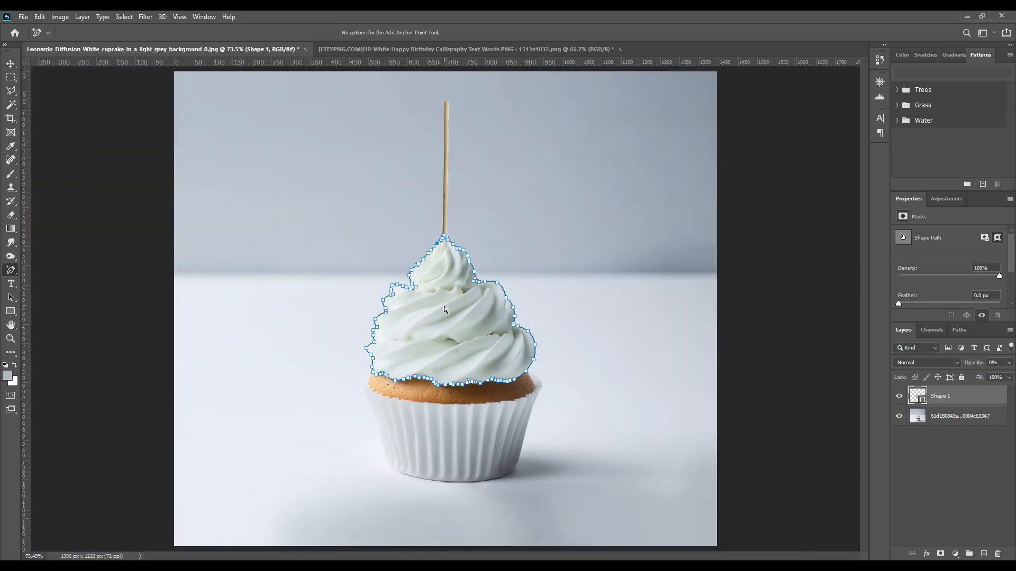
Start a new Pen Tool shape above the cupcake photo layer, tracing the jagged left end of the paper wrapper's rim
left_click(944, 418)
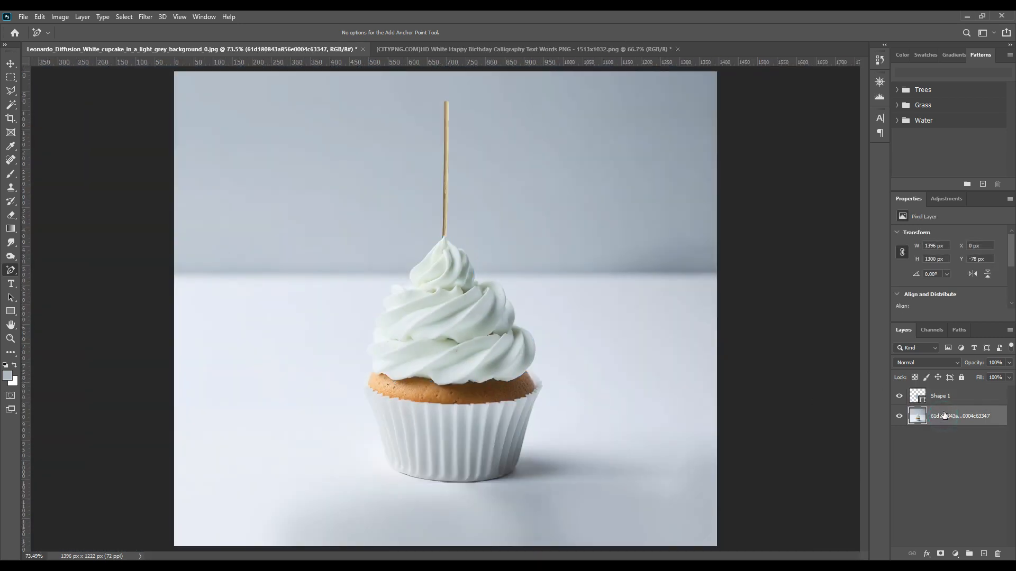
key("ctrl+plus")
key("ctrl+plus")
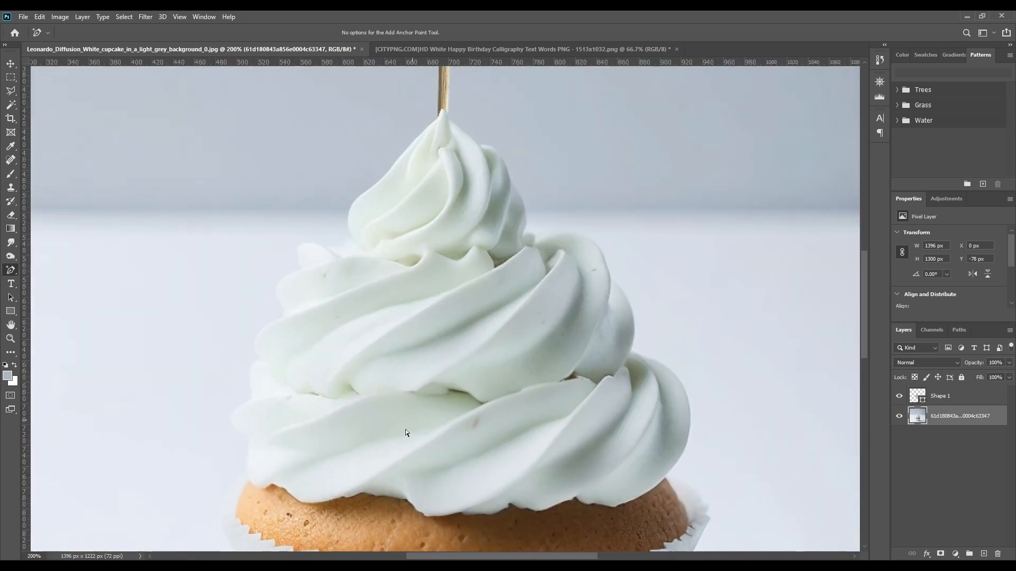
left_click_drag(435, 379, 498, 185)
left_click_drag(464, 327, 473, 264)
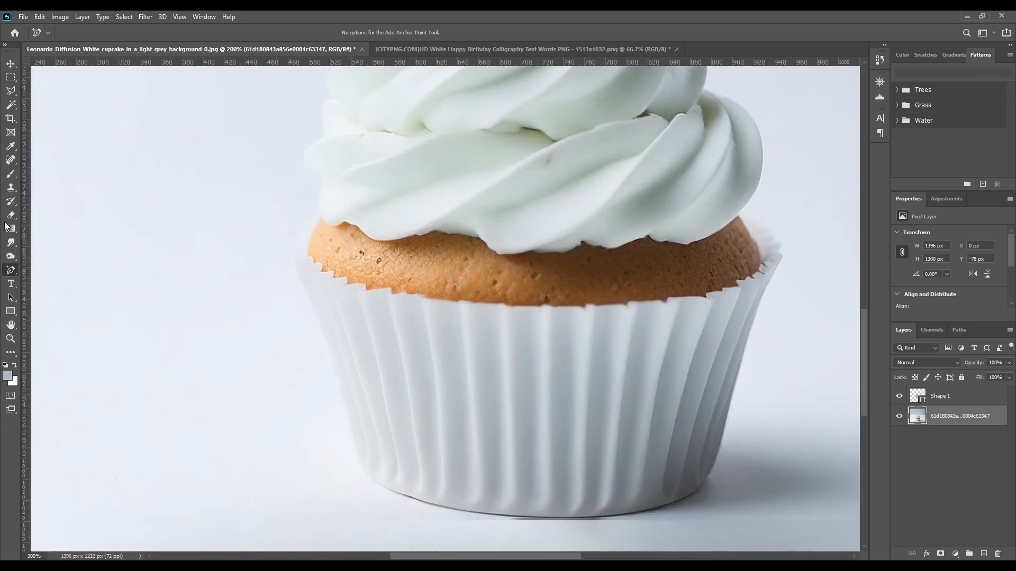
left_click(11, 269)
left_click(43, 271)
left_click(320, 217)
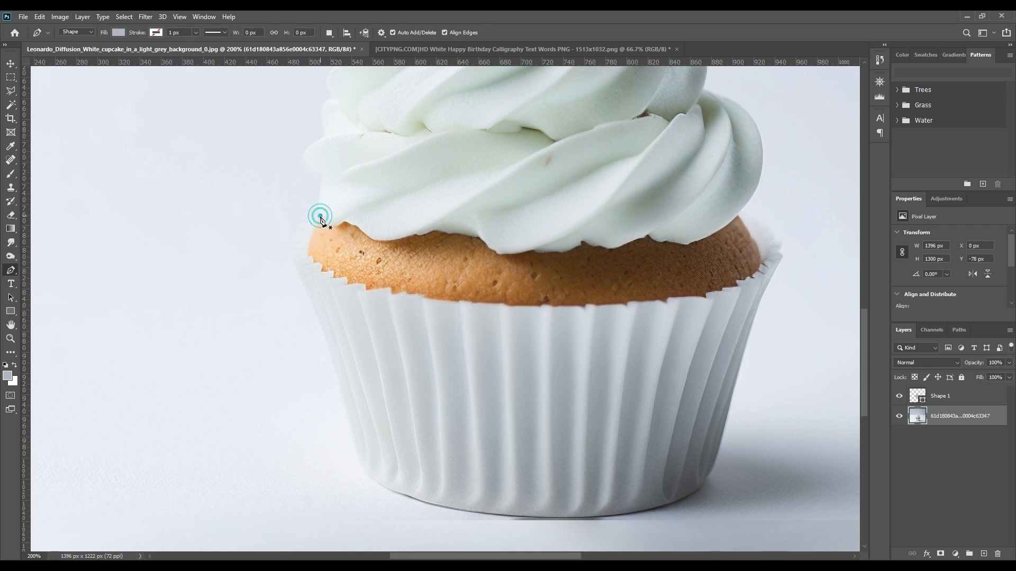
left_click(309, 228)
left_click(289, 253)
left_click(298, 266)
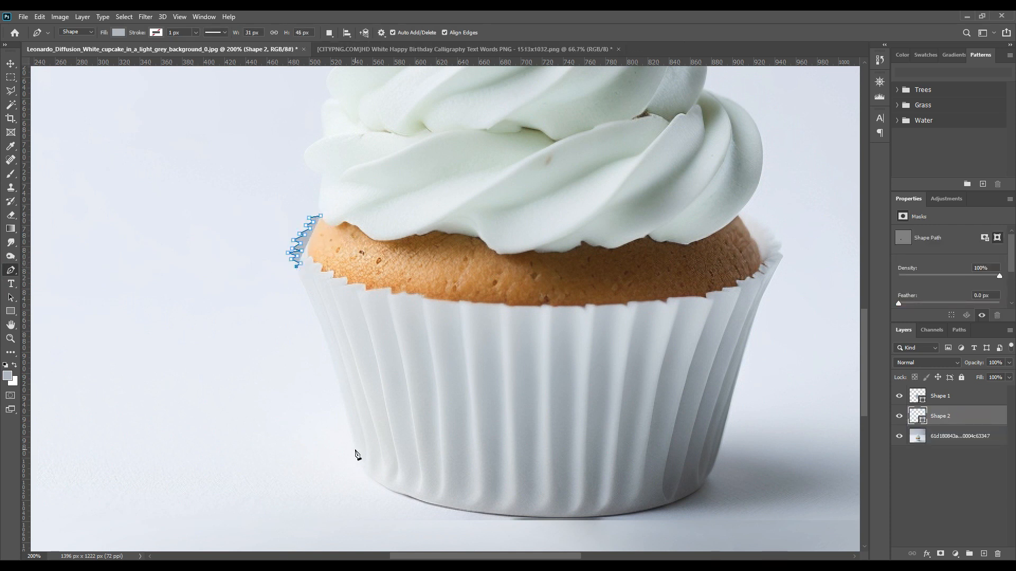
Continue the wrapper path roughly down the left side, across the base and up the right side to the rim
left_click(356, 450)
left_click(414, 499)
left_click(694, 494)
left_click(718, 451)
left_click(784, 257)
Trace the wrapper's rim at the right end up to the frosting and set the shape layer's opacity to 0%
left_click(776, 242)
key("0")
key("0")
left_click(769, 235)
left_click(767, 231)
key("0")
key("0")
left_click(757, 223)
left_click(747, 217)
left_click(739, 215)
Trace the wrapper's jagged front rim from right to left along the cake and close the path at its starting point
left_click(628, 305)
left_click(583, 307)
left_click(543, 303)
left_click(510, 307)
left_click(463, 299)
left_click(424, 298)
left_click(406, 292)
left_click(369, 290)
left_click(347, 283)
left_click(334, 274)
left_click(323, 268)
left_click(316, 263)
left_click(310, 255)
left_click(320, 216)
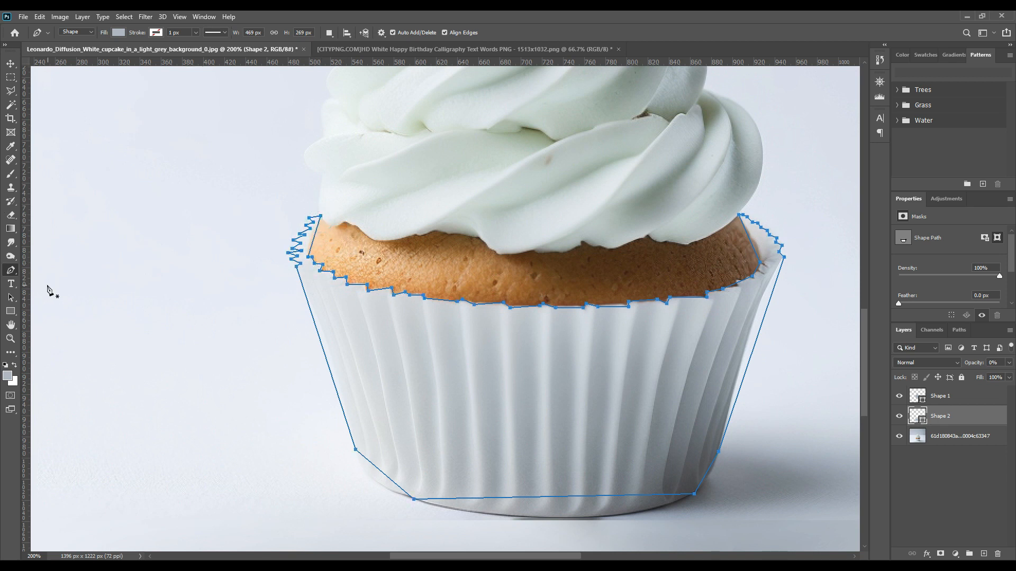
Add extra anchor points along the wrapper path's jagged ends and front rim with the Add Anchor Point Tool
left_click_drag(12, 272, 44, 301)
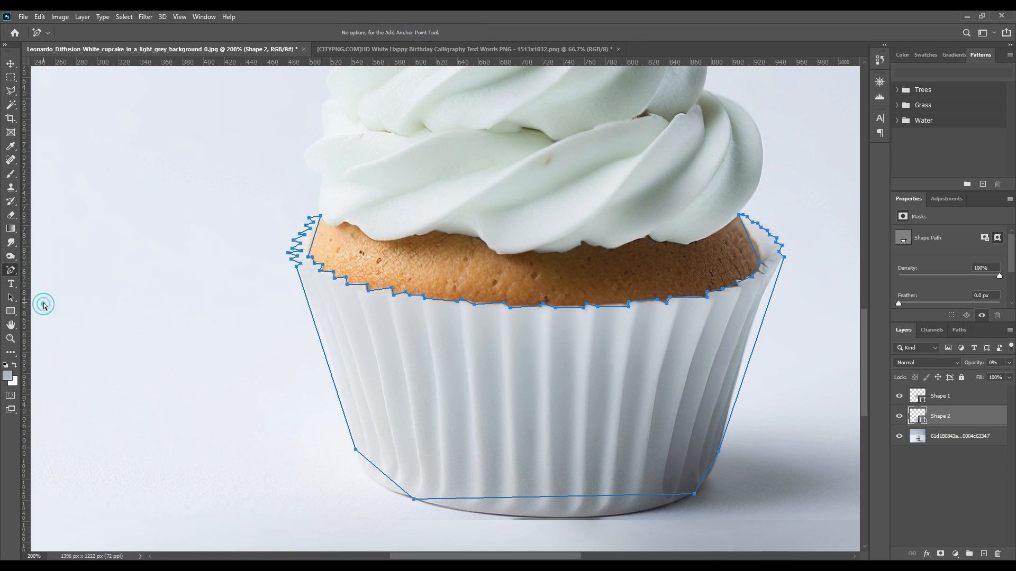
left_click(312, 243)
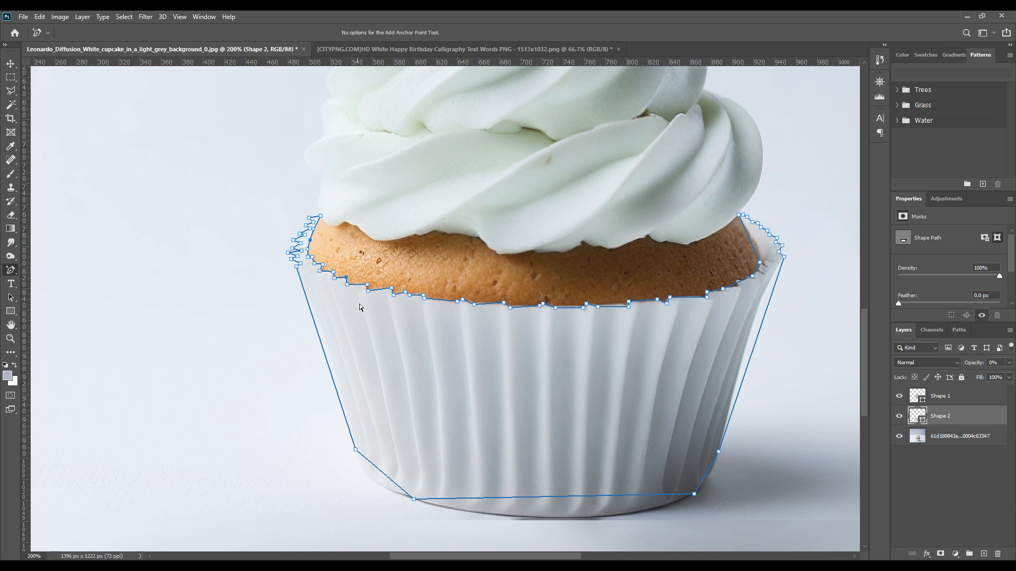
left_click(382, 288)
left_click(417, 294)
left_click(469, 302)
left_click(479, 304)
left_click(514, 307)
left_click(564, 305)
left_click(579, 307)
left_click(592, 305)
left_click(730, 287)
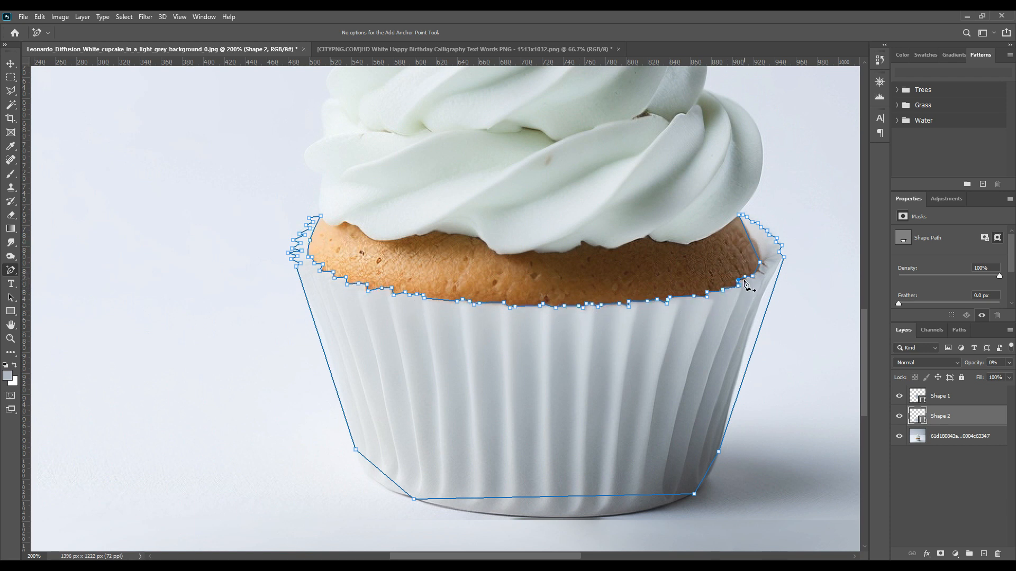
Bend the wrapper path's straight sides and base onto the paper cup's curved edges with added anchor points
left_click_drag(385, 475, 375, 480)
left_click_drag(330, 372, 333, 372)
left_click_drag(563, 497, 563, 517)
left_click(593, 517)
left_click(623, 515)
left_click(675, 504)
left_click(646, 511)
left_click_drag(712, 466, 715, 465)
left_click(716, 459)
left_click_drag(726, 429, 724, 429)
left_click_drag(746, 364, 741, 364)
left_click_drag(770, 295, 763, 295)
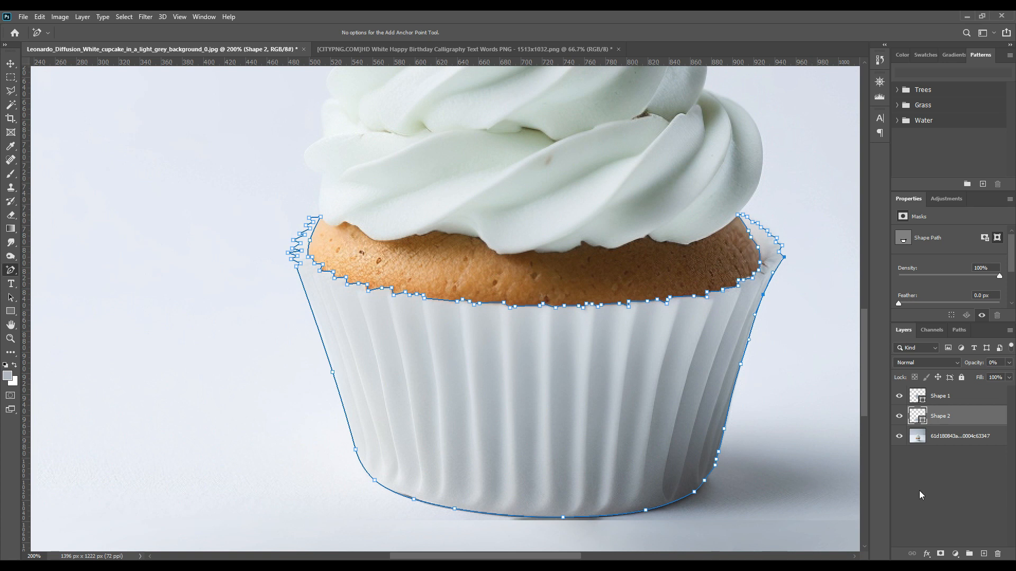
left_click(919, 465)
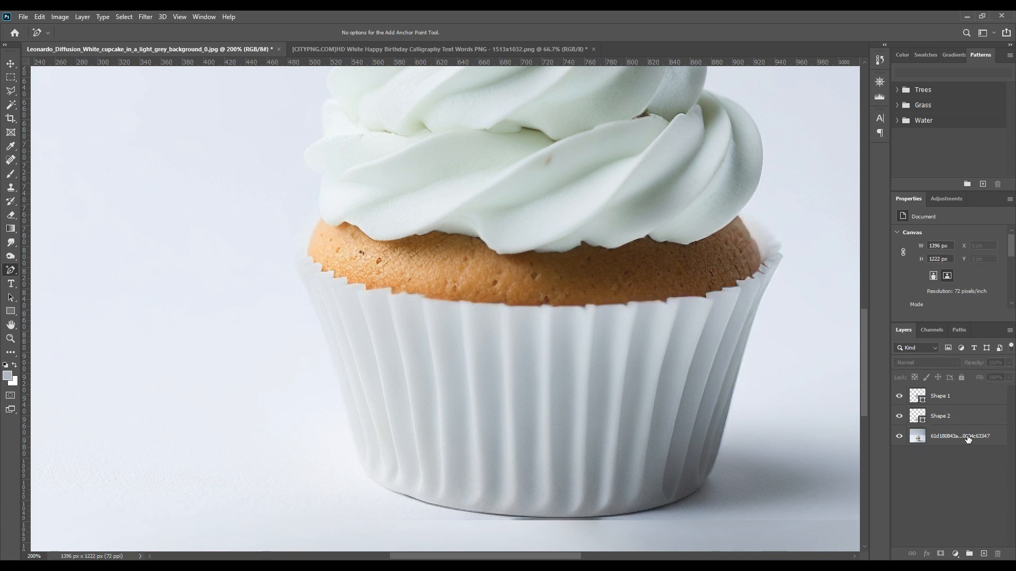
Draw a rectangle about 498 x 291 px covering the paper wrapper and fill it with saturated blue
key("ctrl+0")
left_click(10, 316)
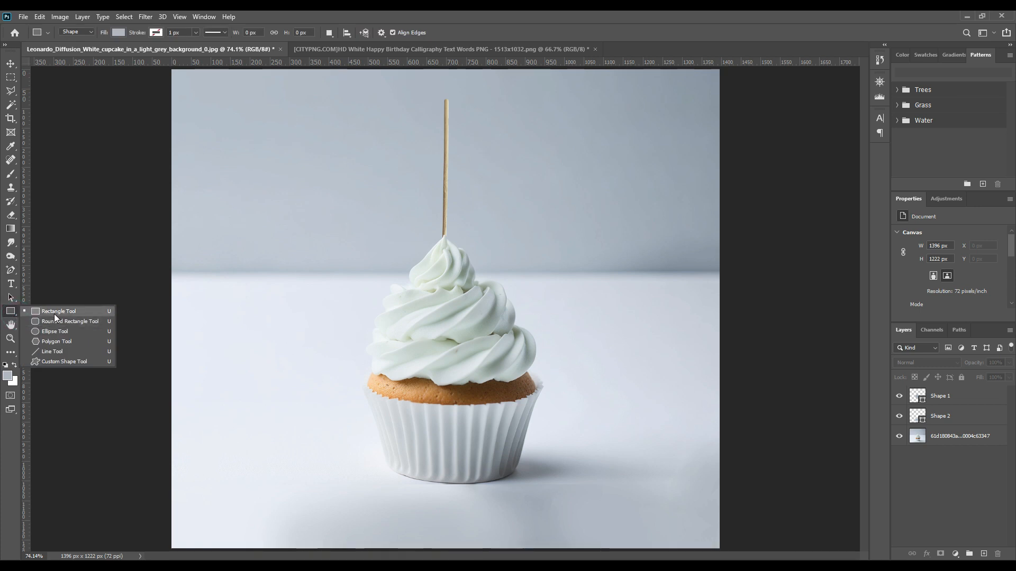
left_click(56, 314)
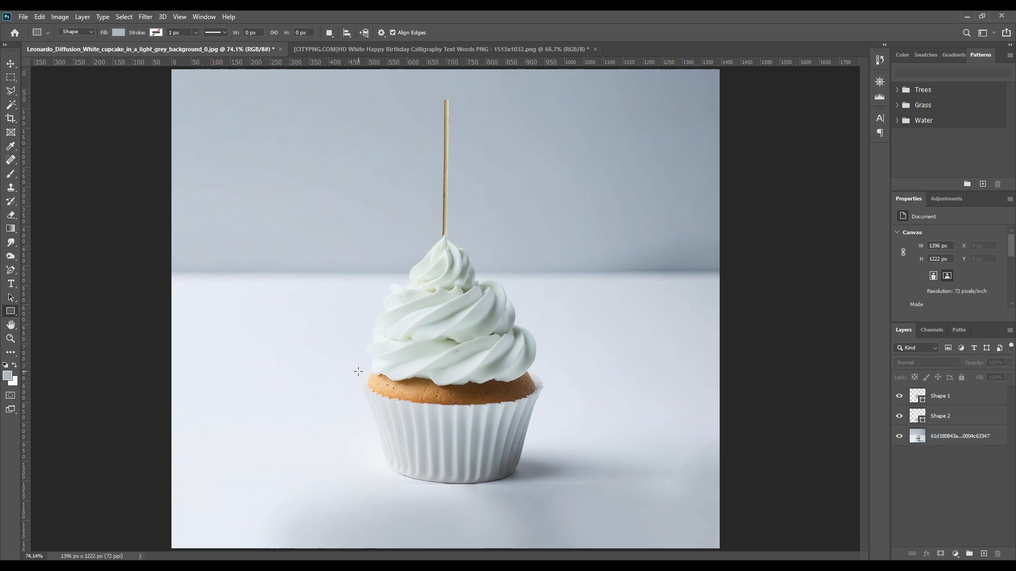
left_click_drag(354, 370, 547, 479)
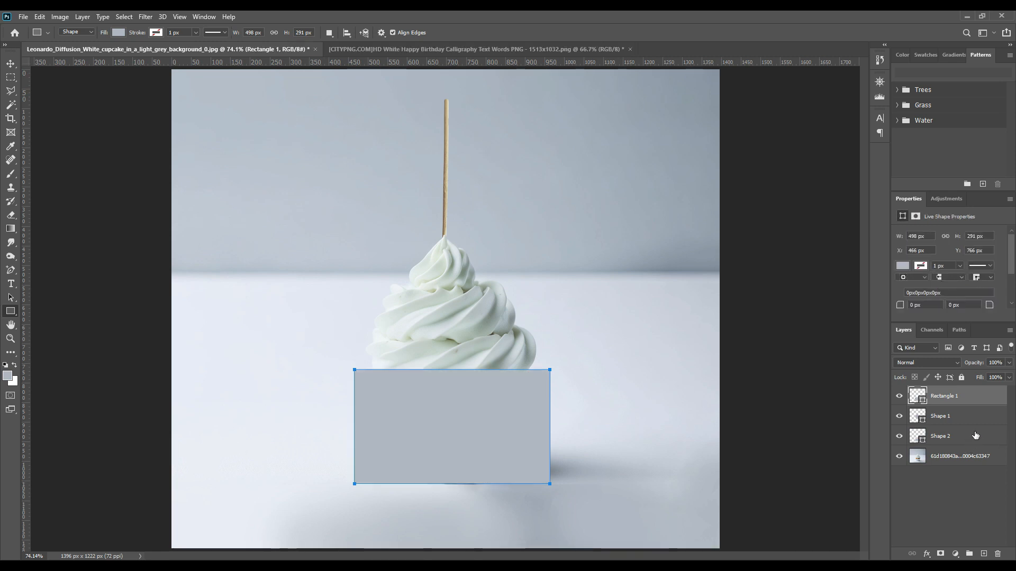
double_click(921, 404)
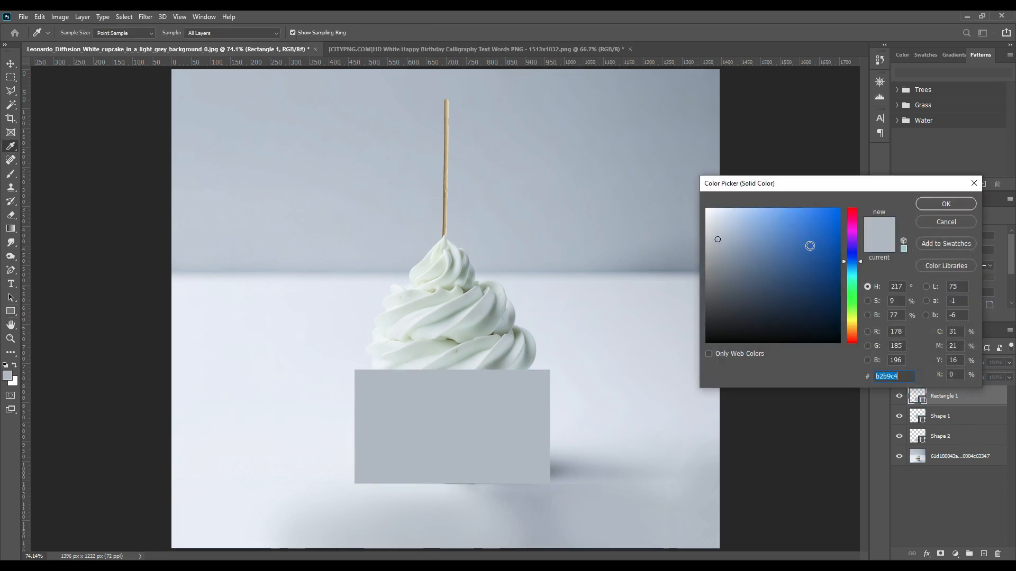
left_click_drag(810, 242, 934, 227)
left_click(940, 205)
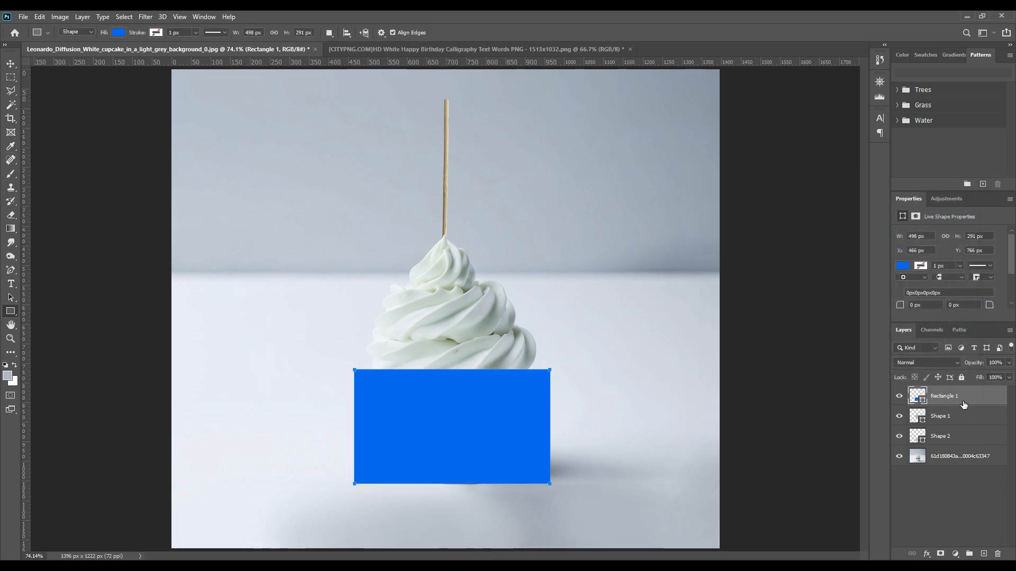
Group Shape 1 and Shape 2 above the rectangle layer, hide the group and name it Object ID
left_click_drag(967, 397, 969, 553)
left_click(941, 395)
left_click(952, 422, "shift")
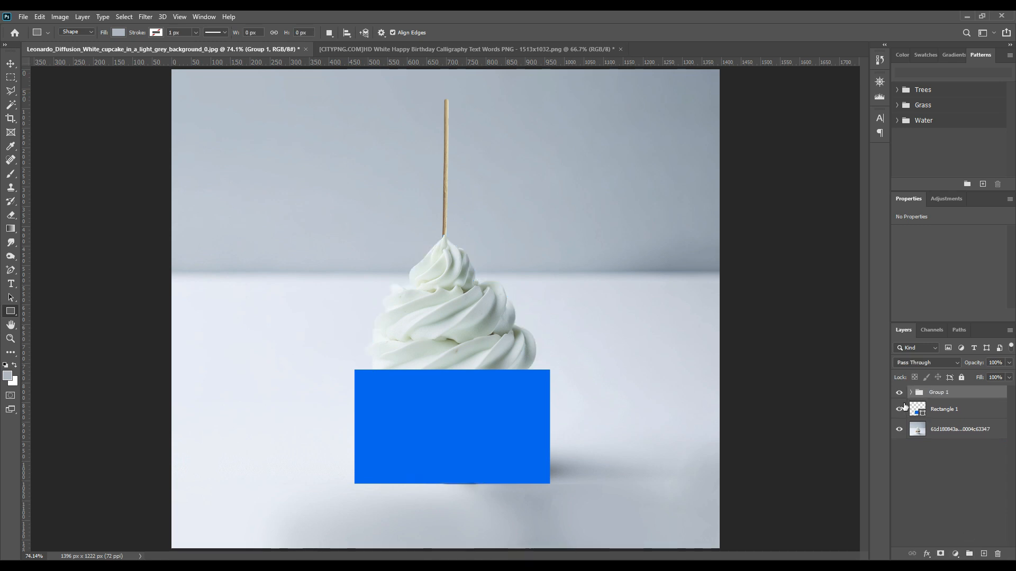
left_click(901, 397)
double_click(938, 392)
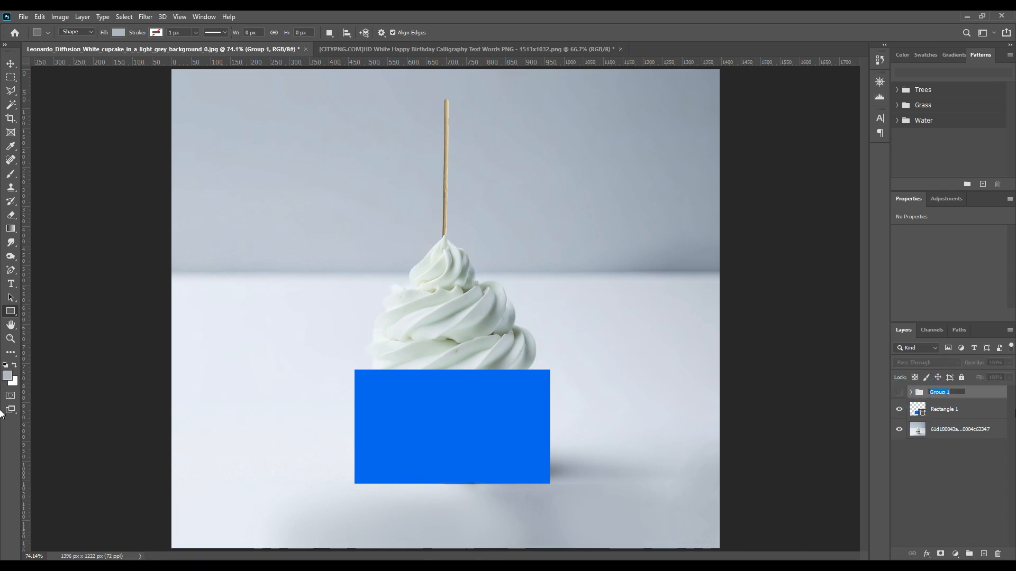
type("Object 1")
Convert the Rectangle 1 layer to a smart object and set its opacity to 62%
left_click(945, 431)
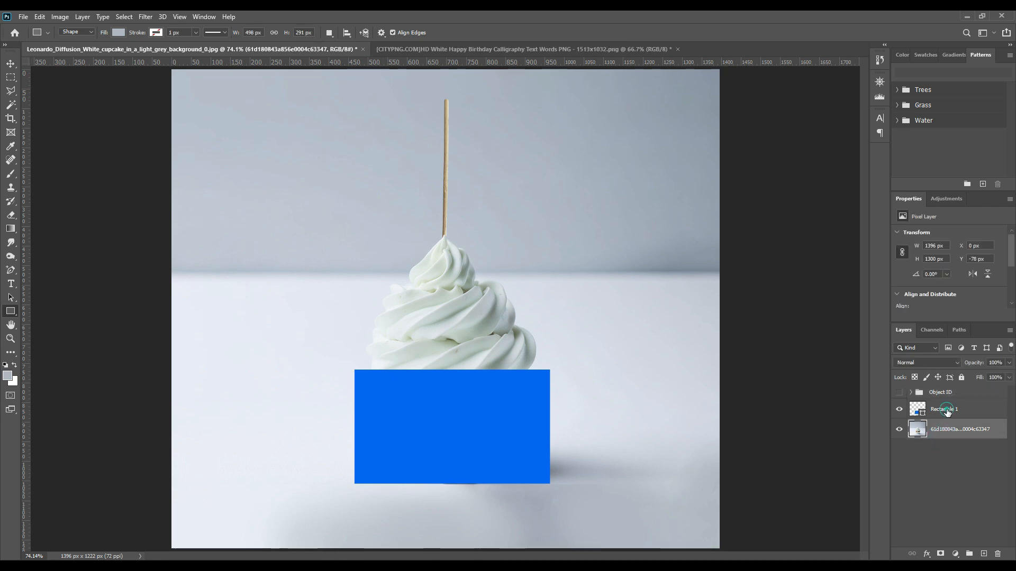
left_click(938, 413)
right_click(954, 411)
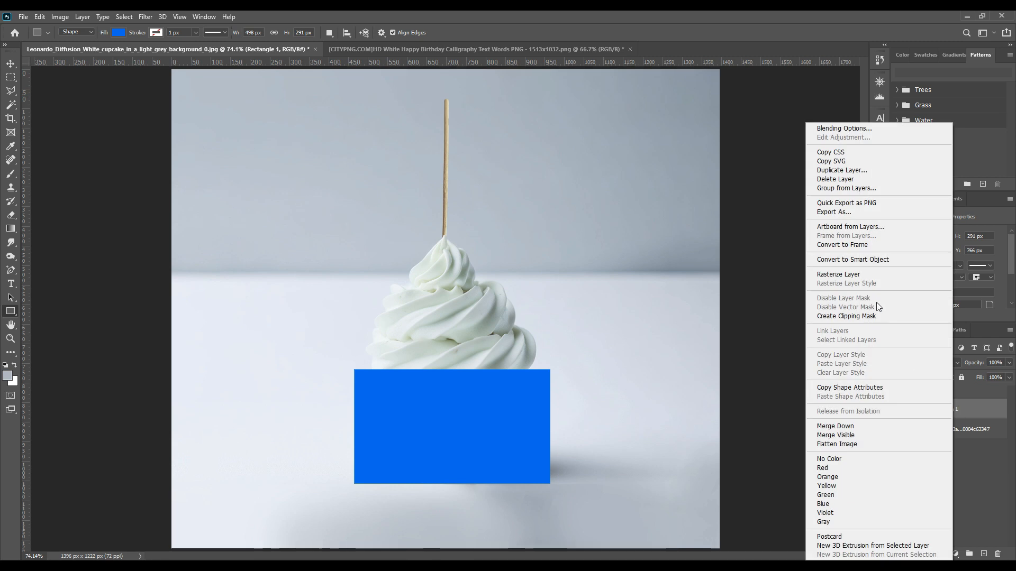
left_click(887, 261)
left_click_drag(971, 364, 971, 365)
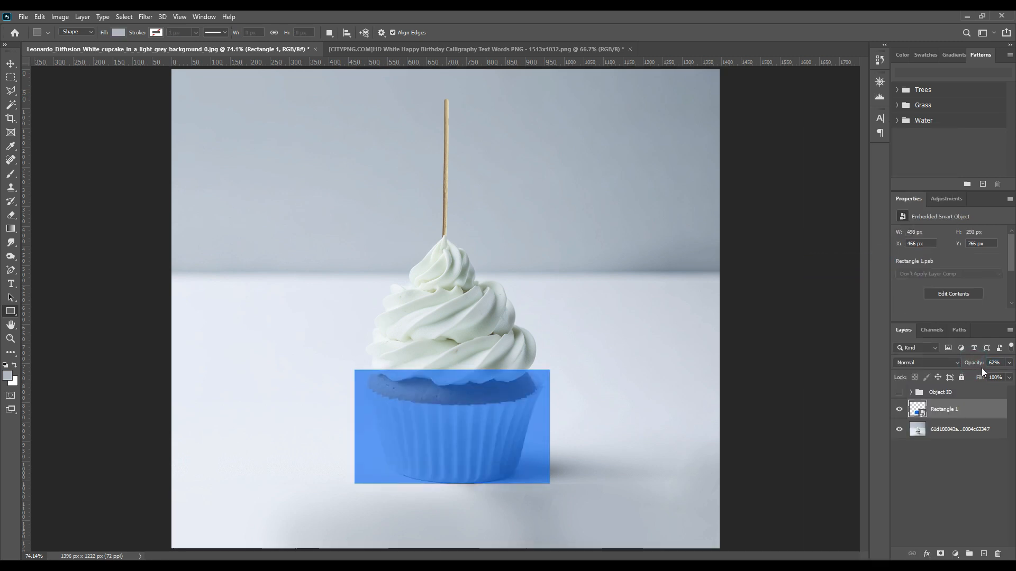
Warp the blue rectangle with the Arch preset, bending it downward to about -27.2%
key("ctrl+t")
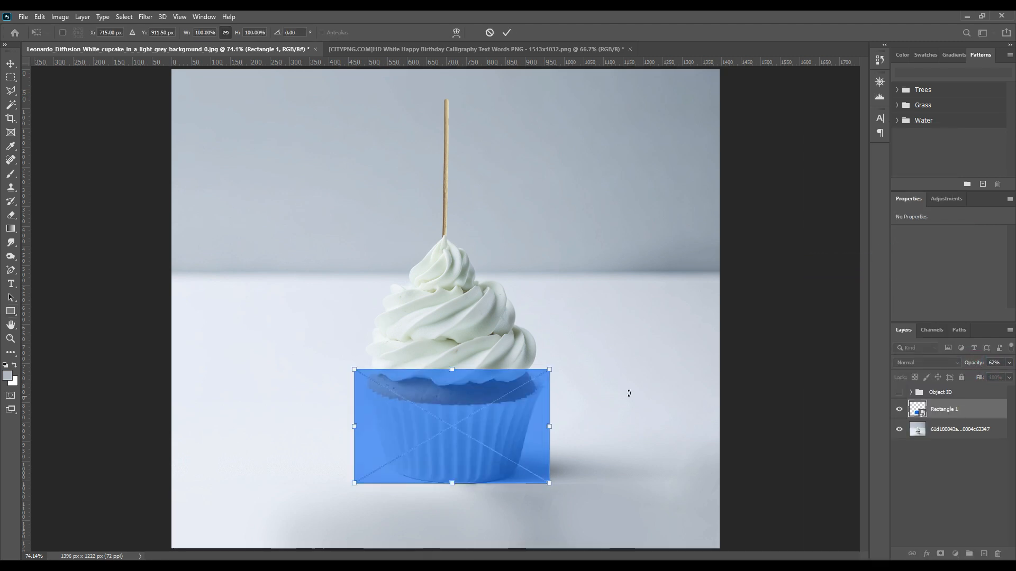
right_click(469, 390)
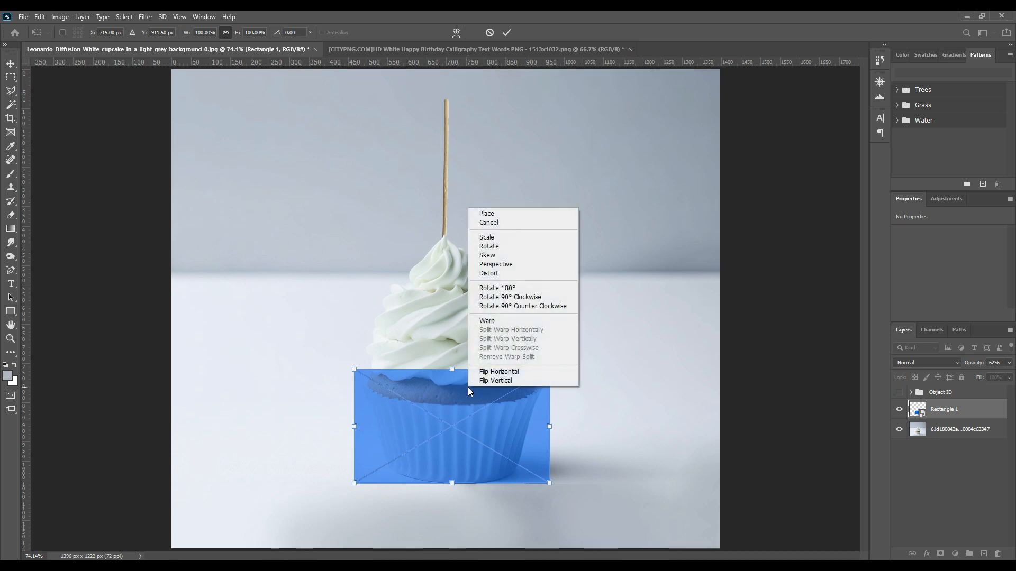
left_click(498, 321)
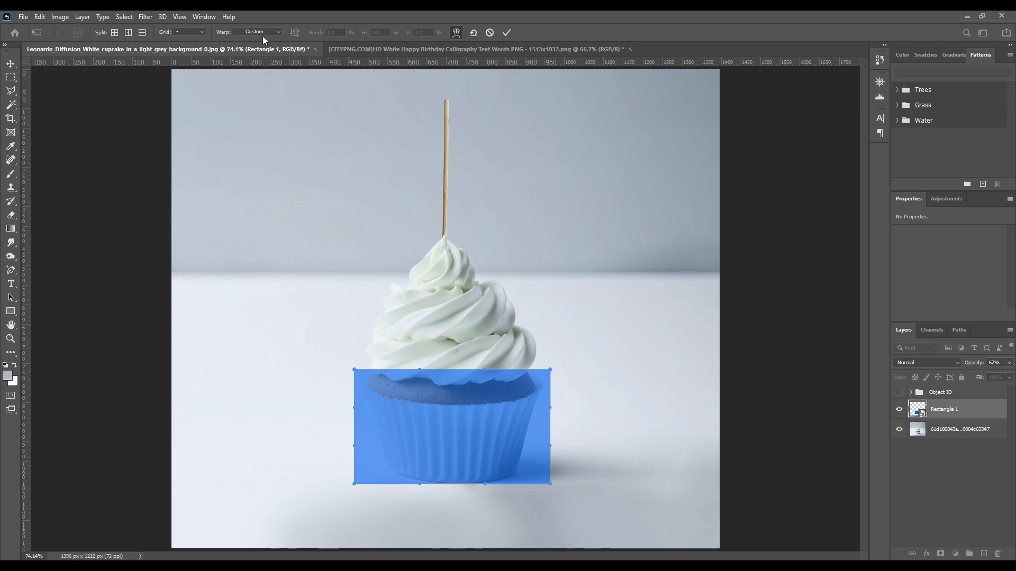
left_click(268, 32)
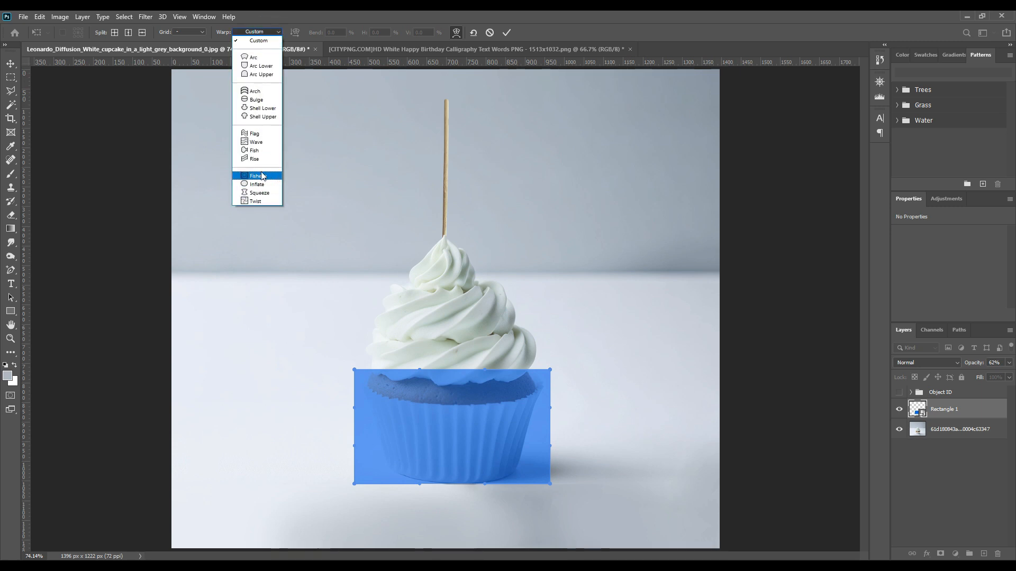
left_click(269, 93)
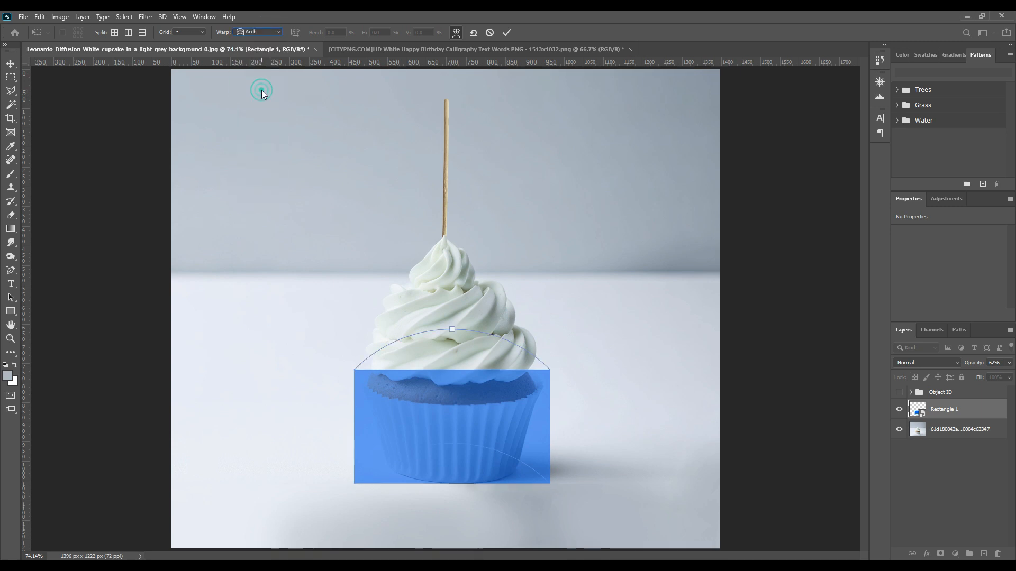
left_click_drag(453, 333, 450, 390)
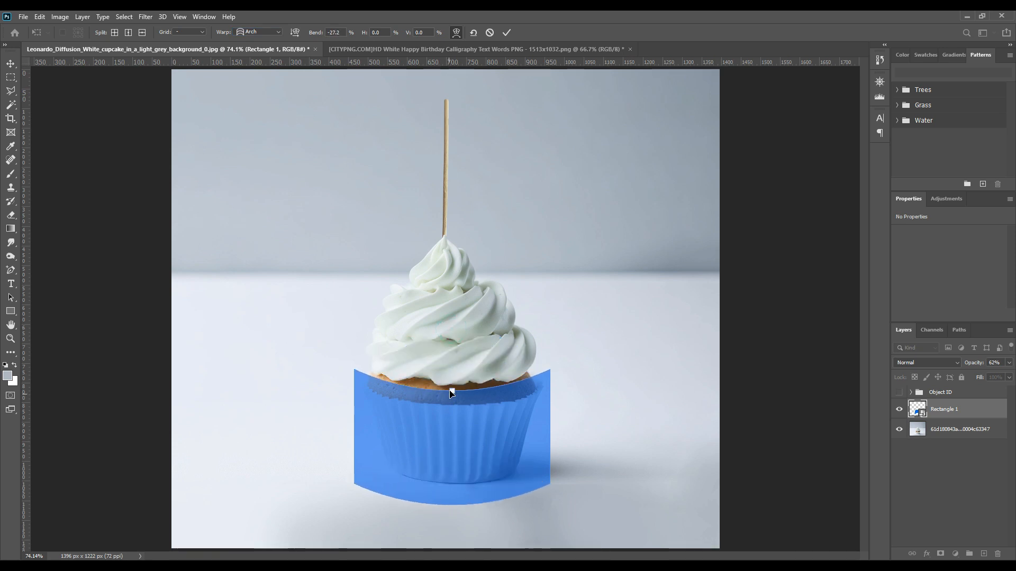
left_click(506, 32)
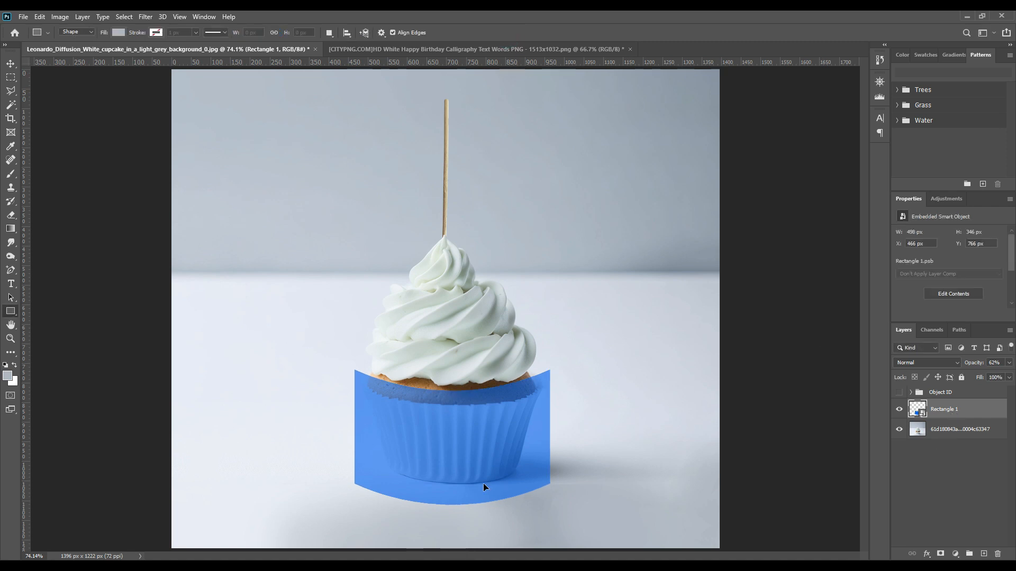
Distort the arched blue rectangle by pulling both lower corners inward to match the wrapper's taper
key("ctrl+t")
right_click(493, 438)
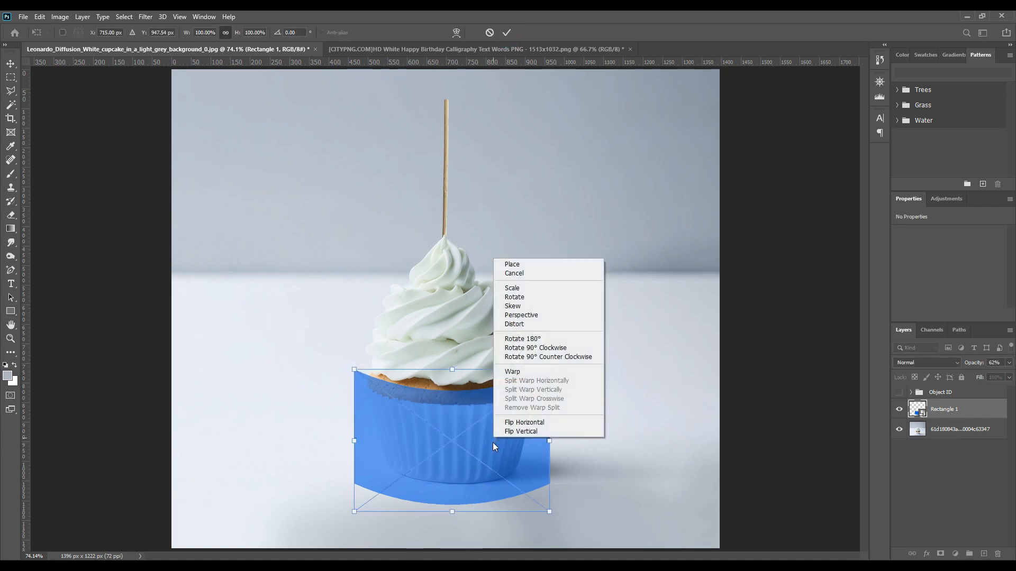
left_click(525, 325)
left_click_drag(550, 513, 528, 506)
left_click_drag(354, 512, 379, 506)
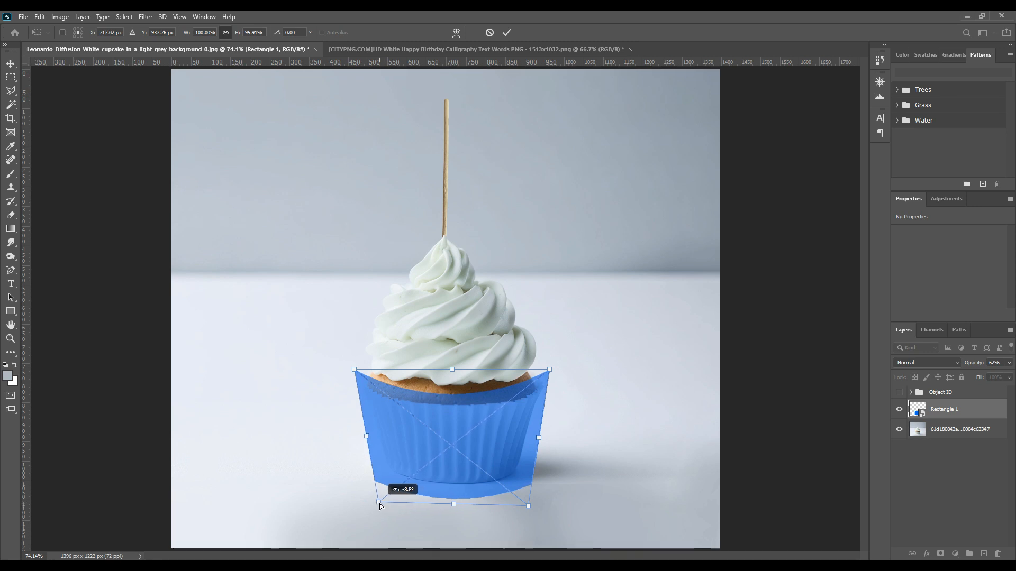
left_click(507, 32)
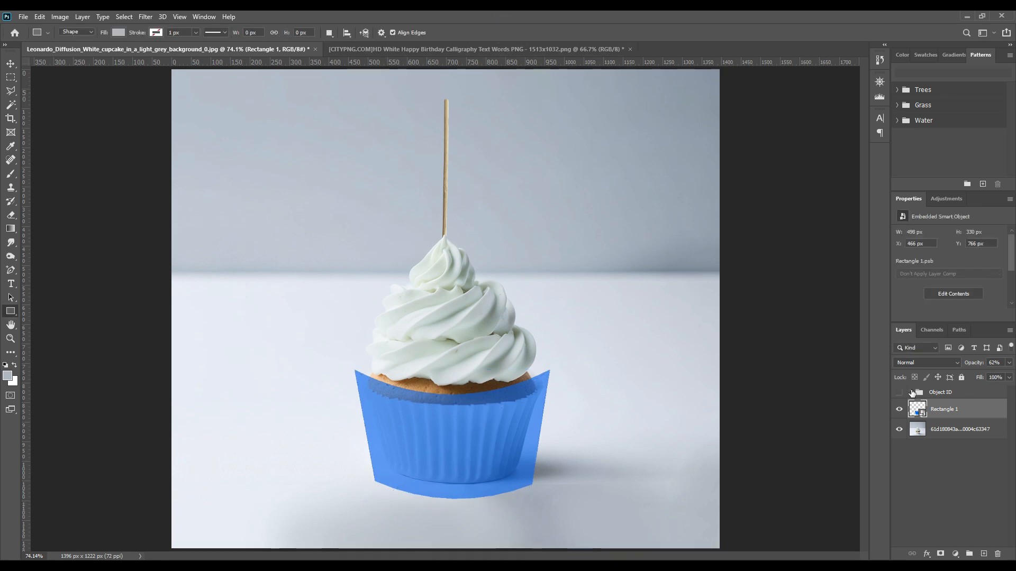
Nudge the blue rectangle up 22 px, to Y 744 px, so it covers the wrapper outline of Shape 2
left_click(910, 392)
left_click(925, 429, "ctrl")
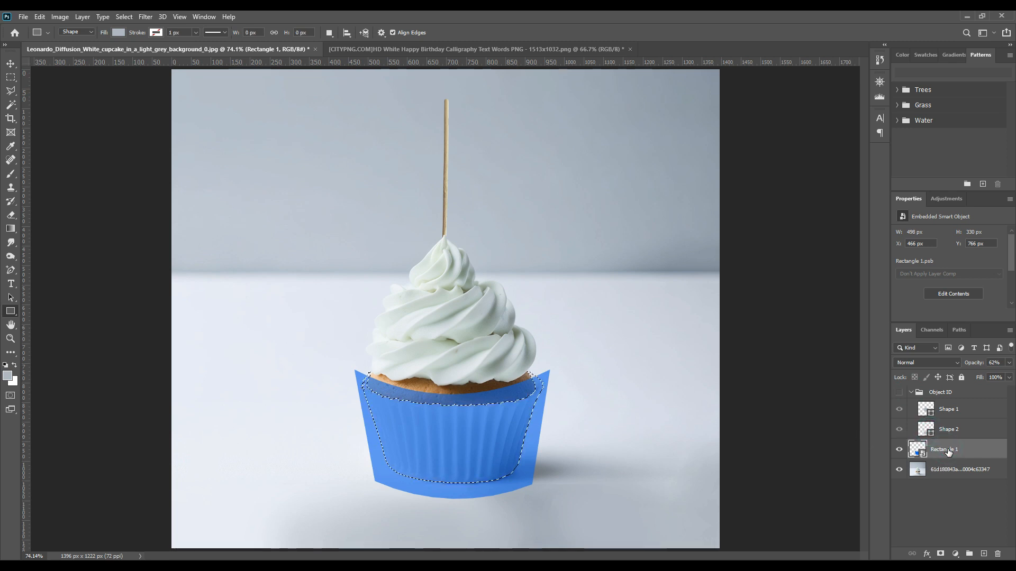
key("ctrl+d")
left_click(11, 63)
key("Up")
key("Up")
key("Up")
key("Up")
key("Up")
key("Up")
key("Up")
key("Up")
key("Up")
key("Up")
key("Up")
key("Up")
key("Up")
key("Up")
key("Up")
key("Up")
key("Up")
key("Up")
key("Up")
key("Up")
key("Up")
key("Up")
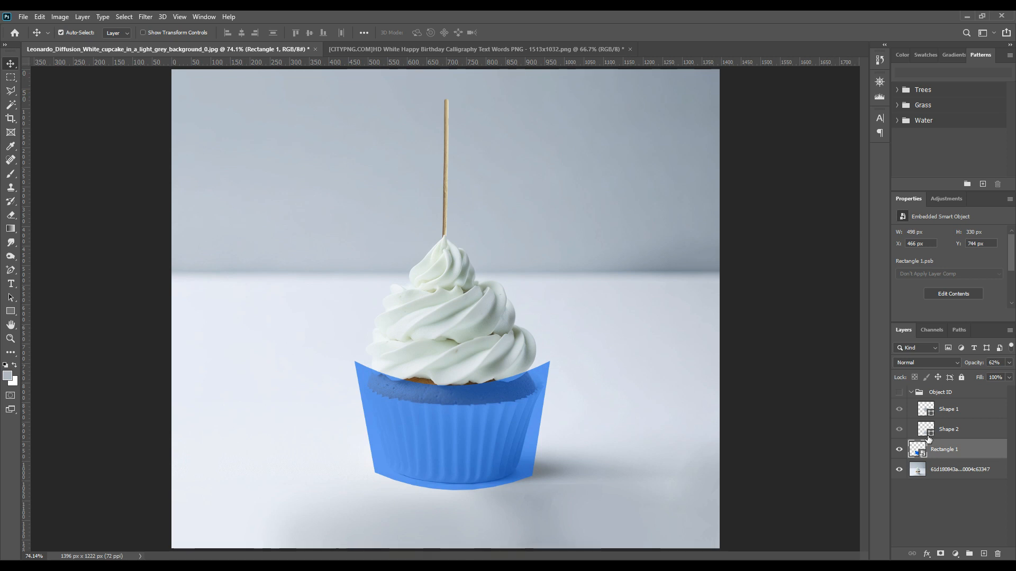
Mask the blue rectangle with Shape 2's wrapper outline and set its opacity to 100%
left_click(932, 435, "ctrl")
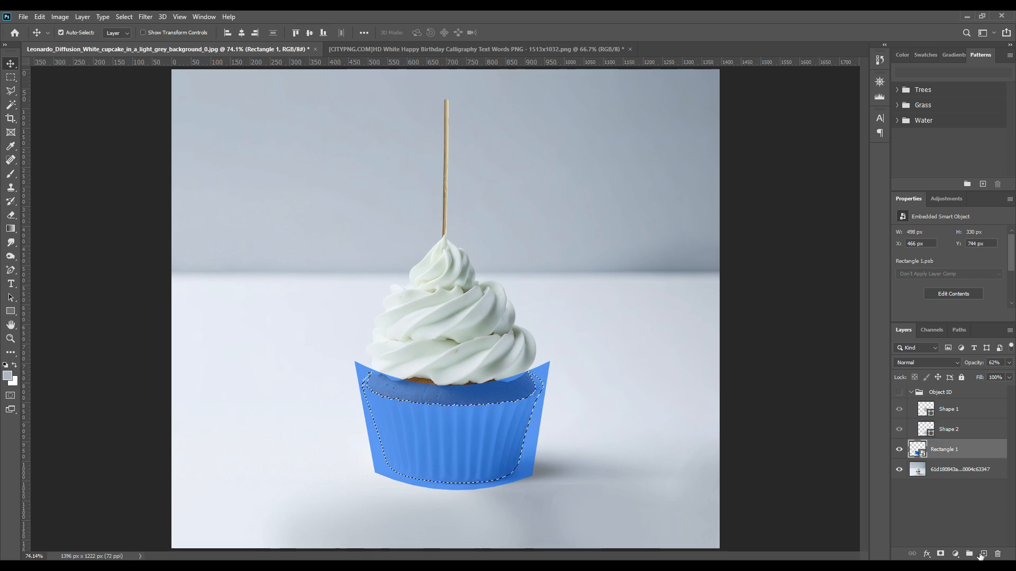
left_click(940, 554)
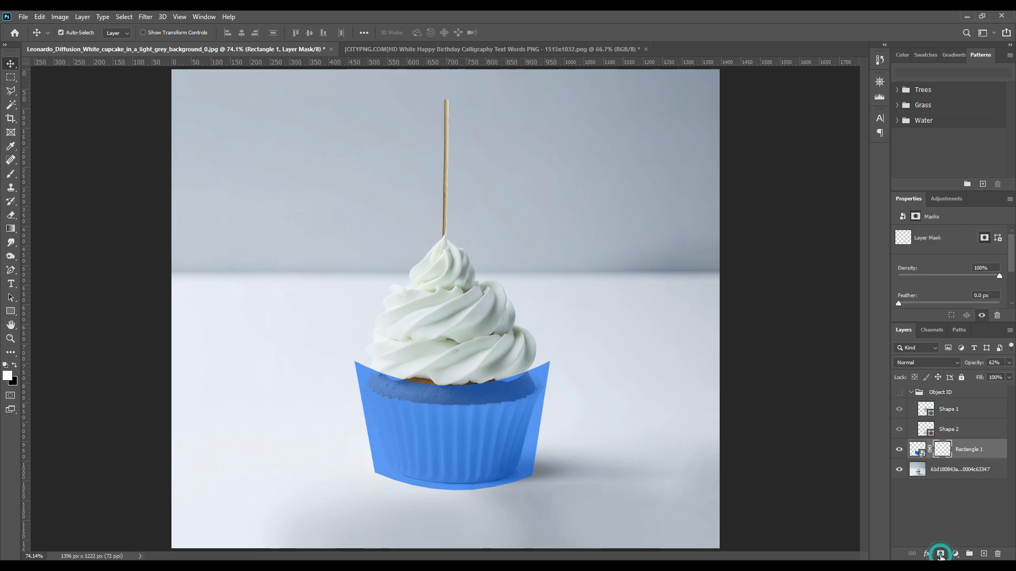
left_click(911, 392)
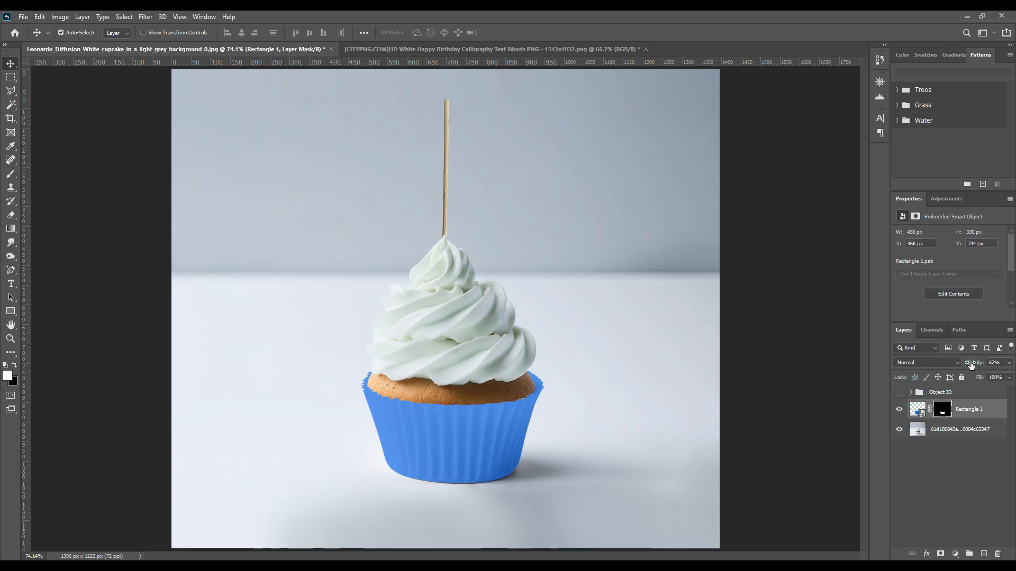
left_click_drag(972, 365, 2, 372)
Add a Solid Color fill layer masked to Shape 1's frosting outline, using the blue sampled from the wrapper
left_click(911, 392)
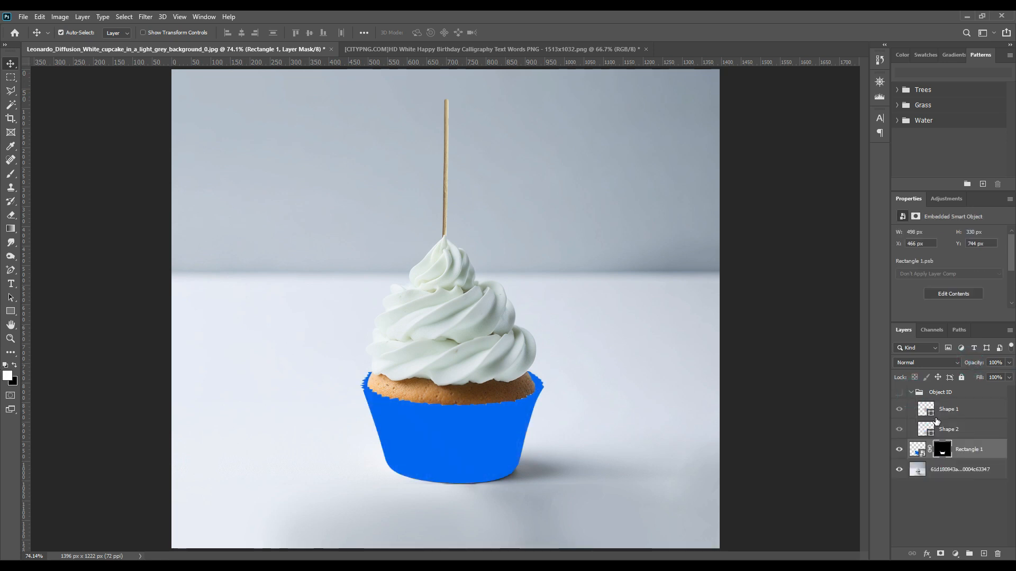
left_click(930, 413, "ctrl")
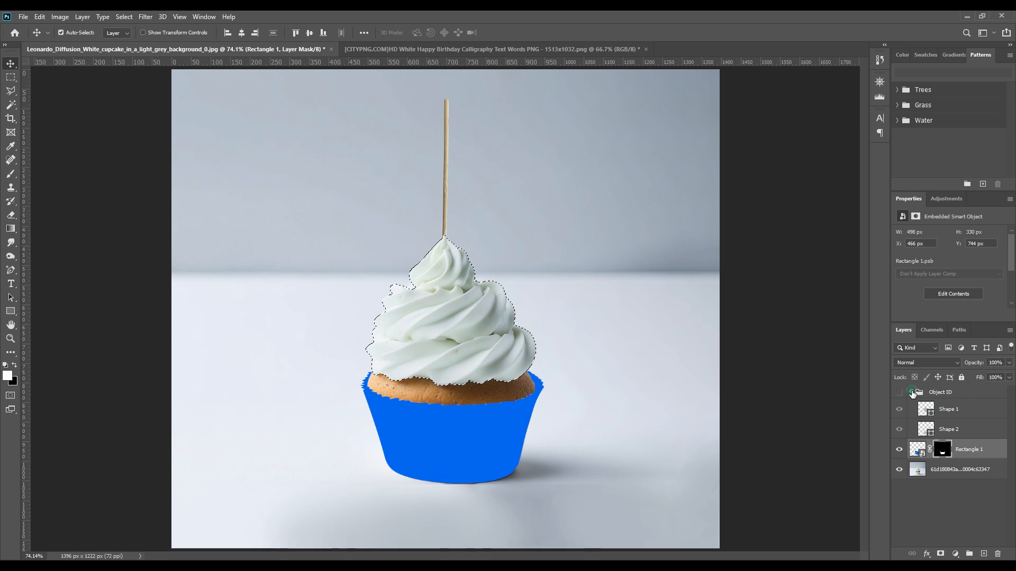
left_click(911, 392)
left_click(955, 554)
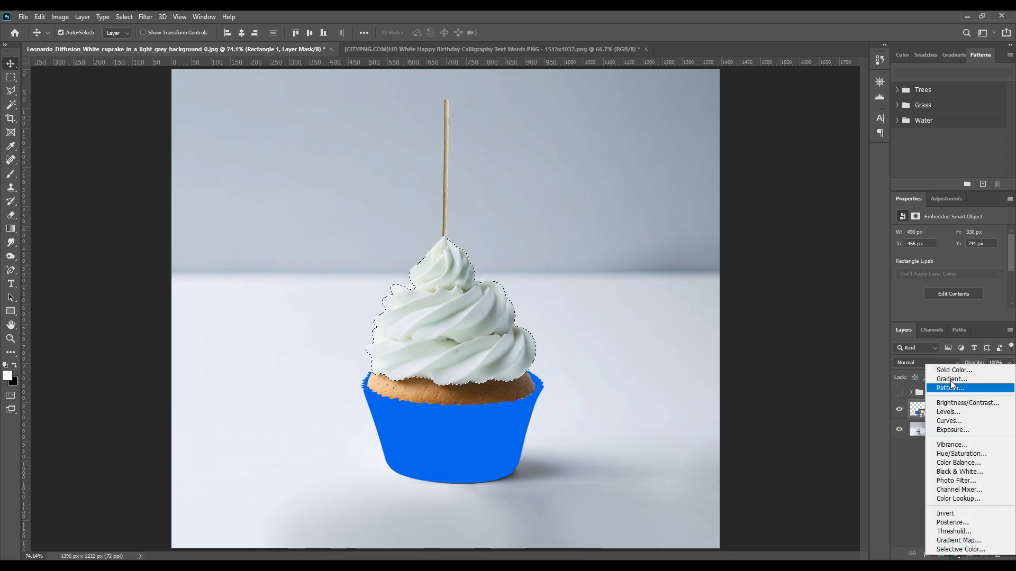
left_click(954, 373)
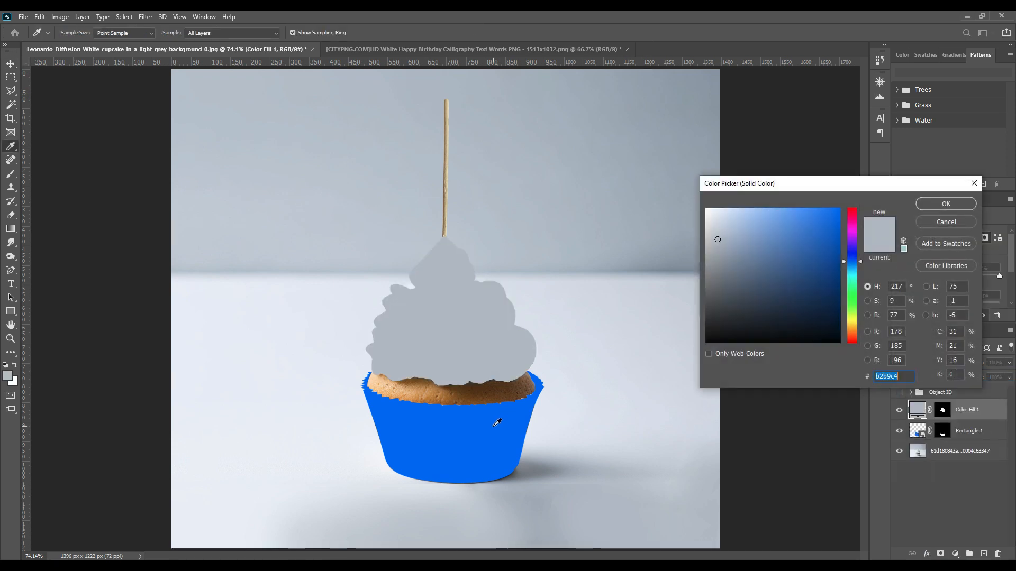
left_click(496, 424)
left_click(944, 204)
Change the frosting's Solid Color fill to pink ff6fd1
double_click(919, 410)
left_click_drag(852, 286, 792, 209)
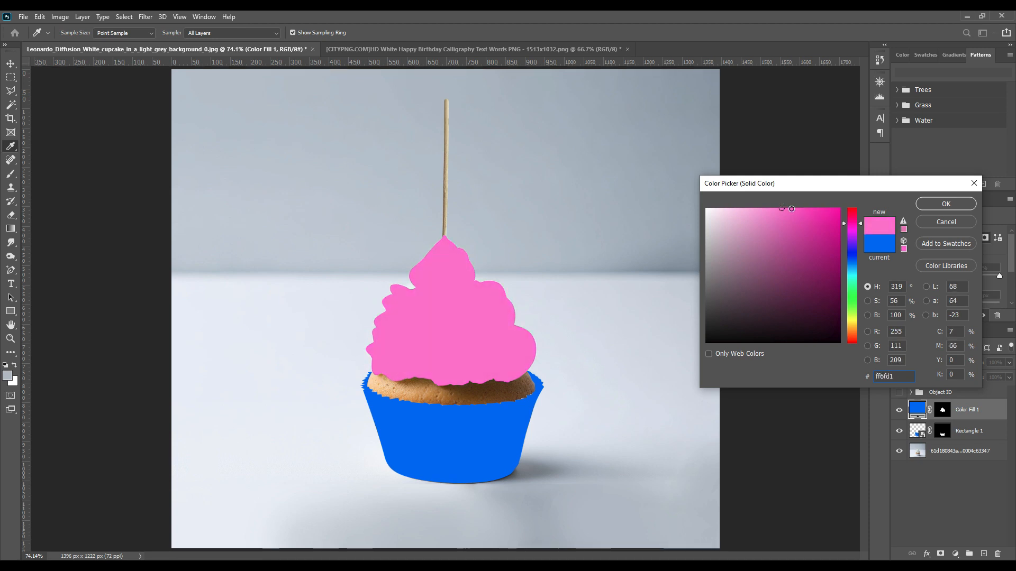
left_click(946, 207)
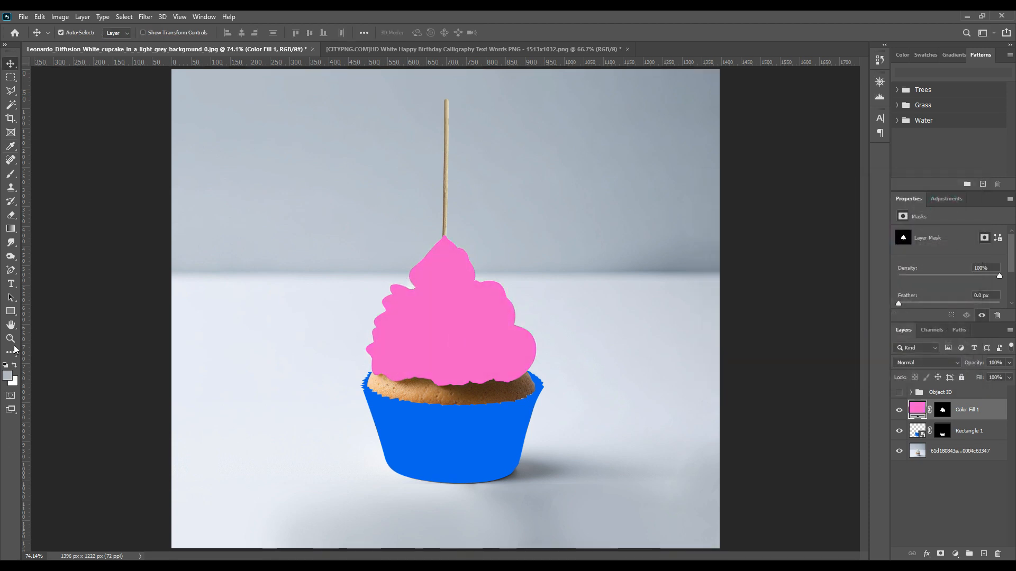
Draw a rectangle about 481 × 275 px over the upper part of the wooden stick and convert it to a smart object
left_click(11, 314)
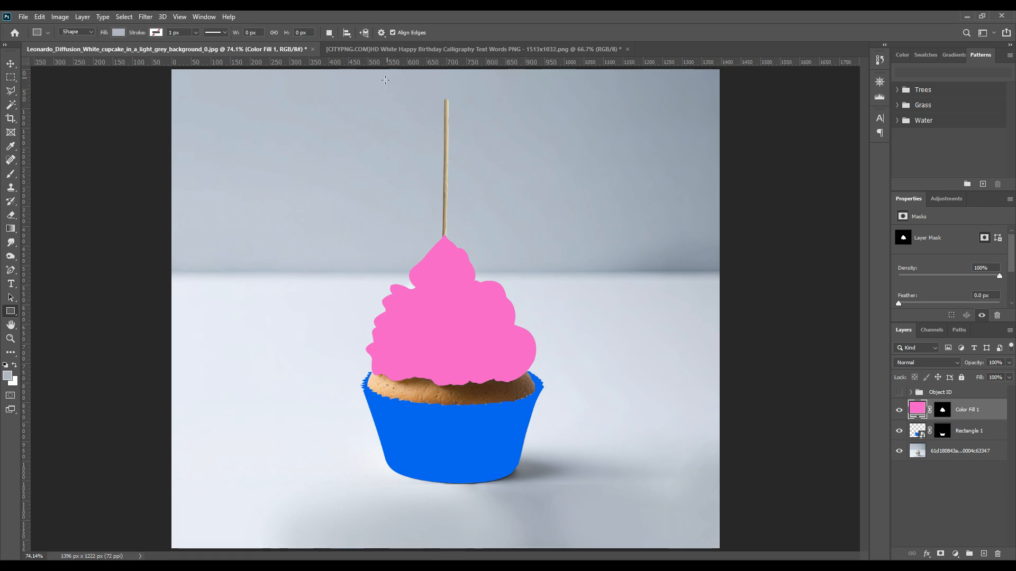
left_click_drag(351, 85, 540, 193)
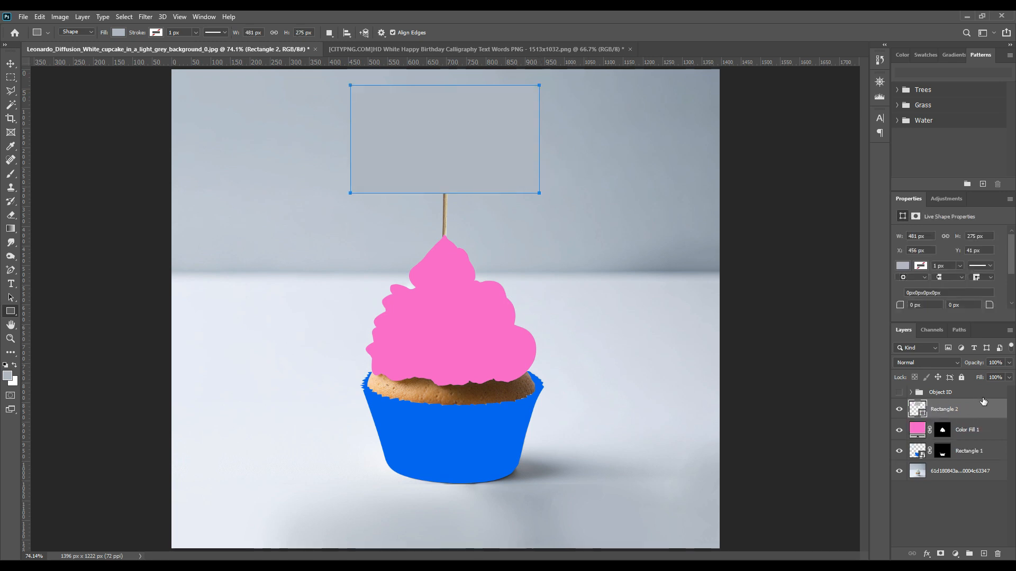
right_click(955, 410)
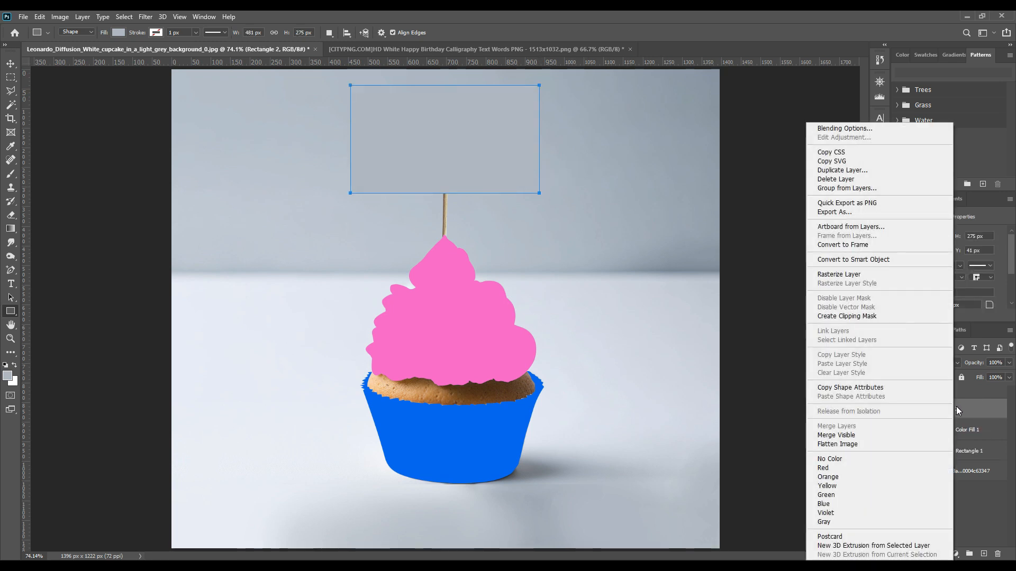
left_click(868, 260)
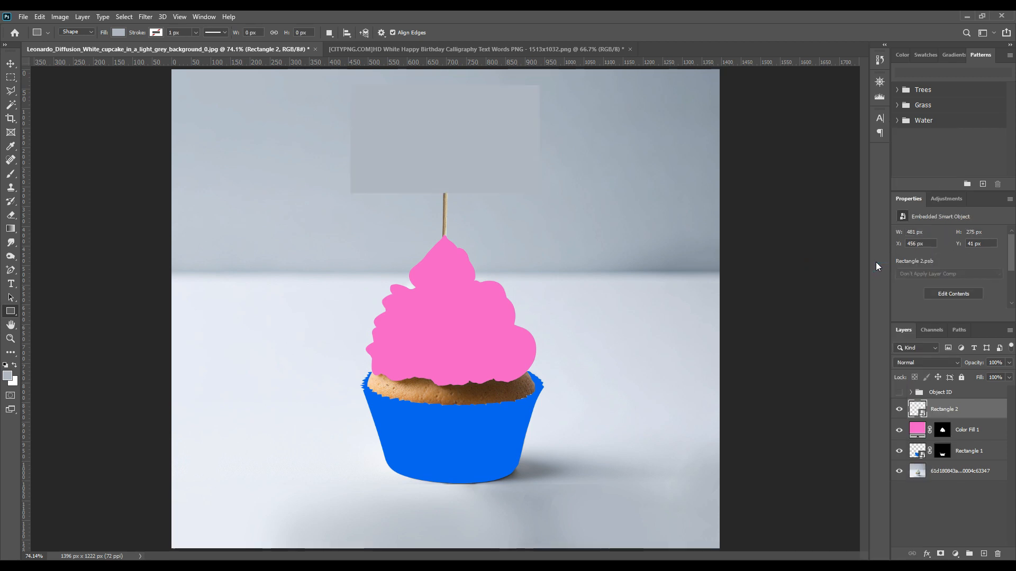
Open the contents of the Rectangle 2 smart object and bring in the white Happy Birthday lettering from the calligraphy document
double_click(922, 414)
left_click(11, 63)
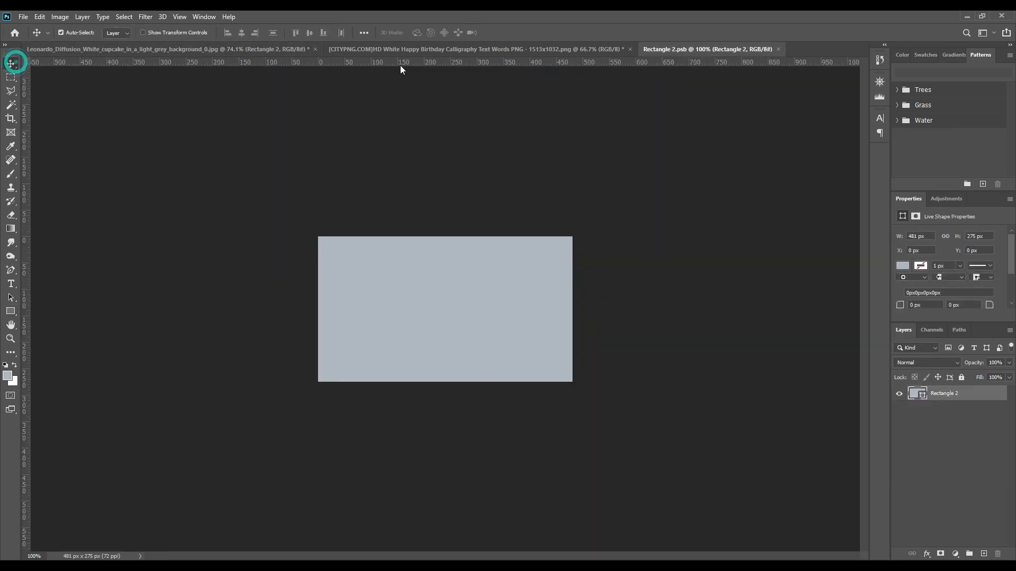
left_click(390, 49)
left_click_drag(934, 396, 497, 284)
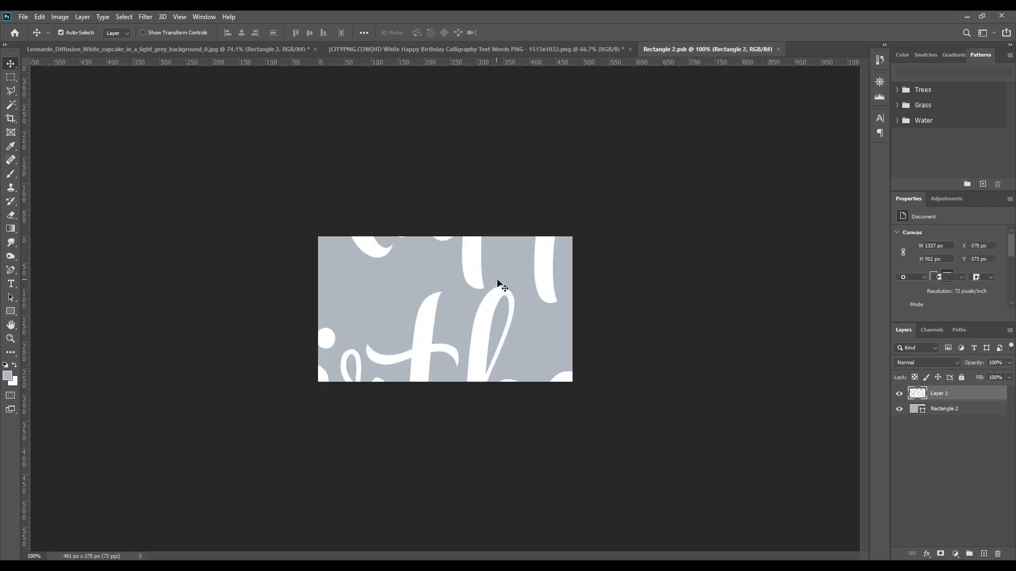
Scale the Happy Birthday lettering down to about 403 × 275 px so it fits the full height of the canvas
key("ctrl+t")
left_click_drag(824, 281, 317, 279)
left_click_drag(243, 294, 546, 317)
left_click_drag(451, 369, 451, 381)
left_click_drag(452, 239, 452, 237)
left_click(523, 32)
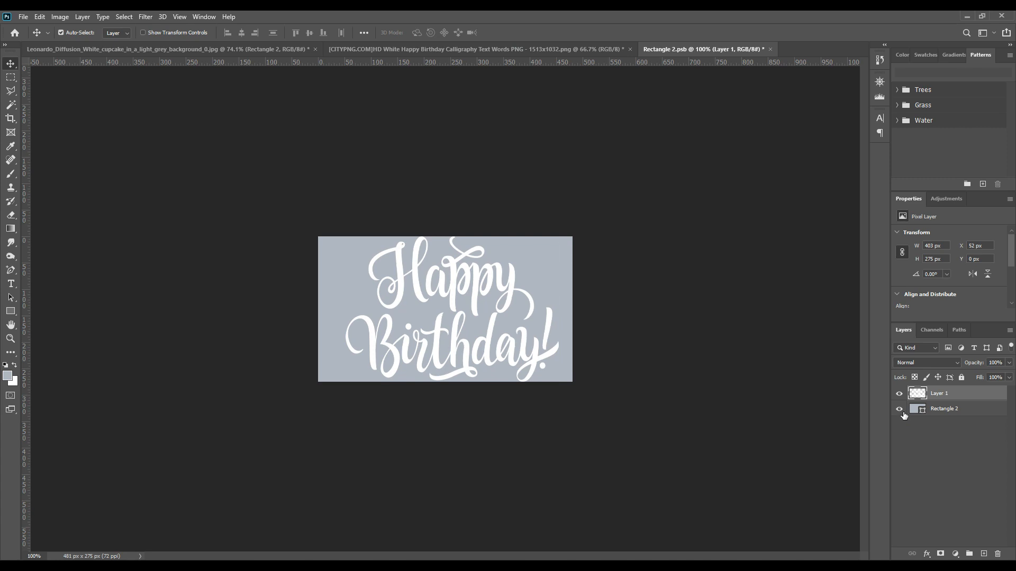
Hide the grey rectangle behind the lettering, save and close the smart object, and return to the cupcake document
left_click(899, 409)
left_click(21, 17)
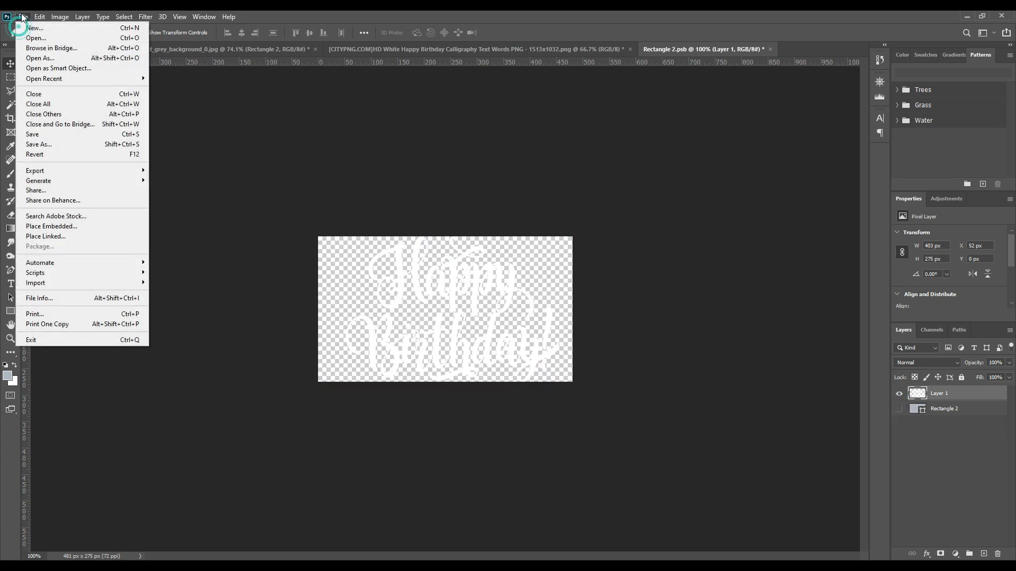
left_click(57, 136)
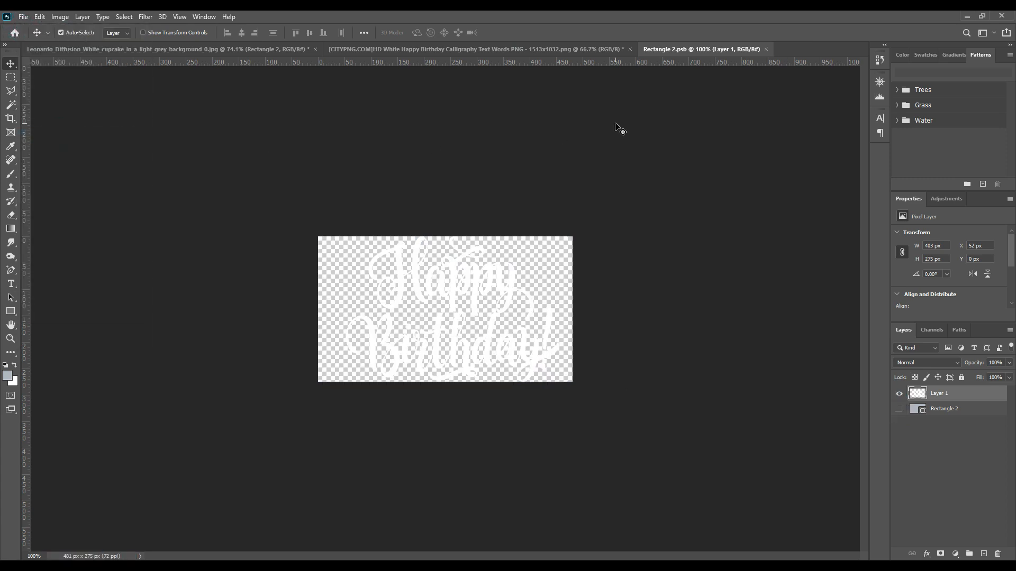
left_click(768, 48)
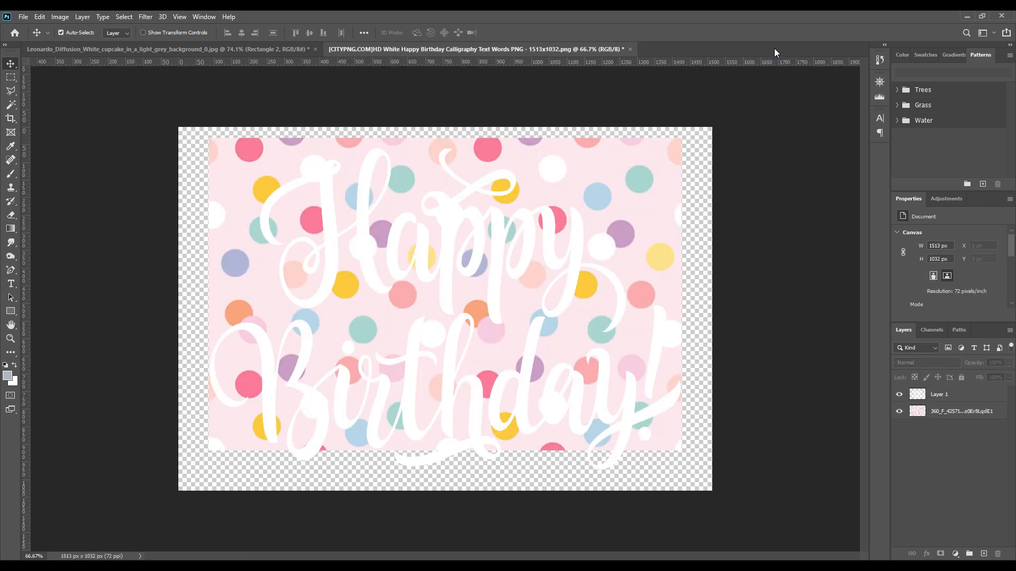
left_click(247, 48)
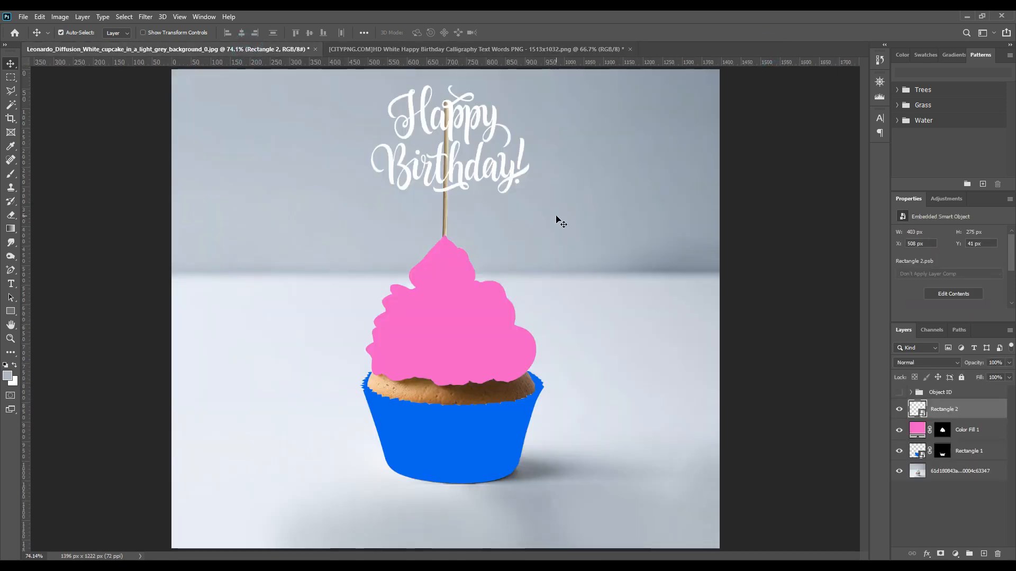
Open the contents of the wrapper smart object, Rectangle 1, and bring in the polka-dot pattern from the calligraphy document
left_click(924, 454)
double_click(925, 454)
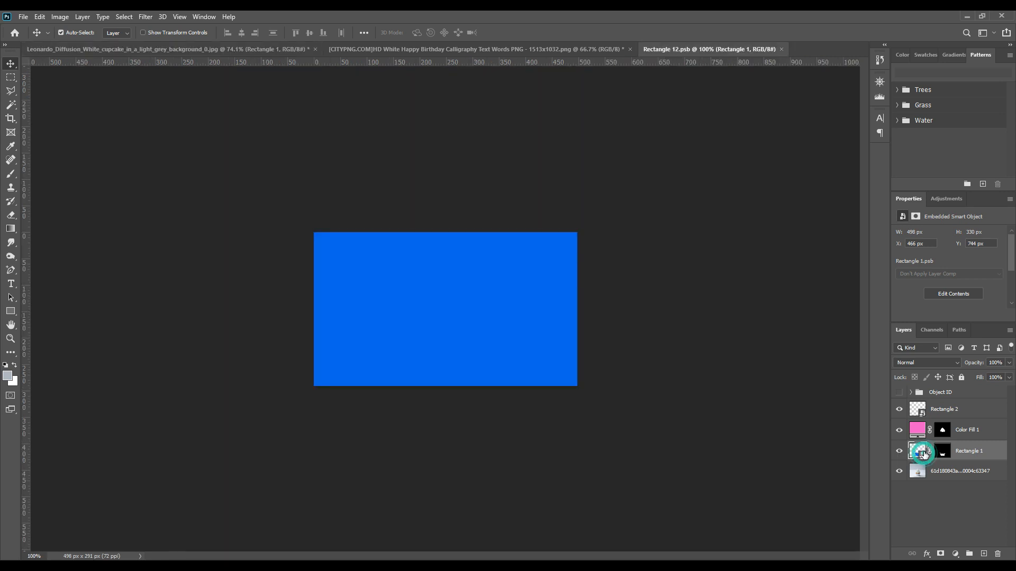
left_click(426, 49)
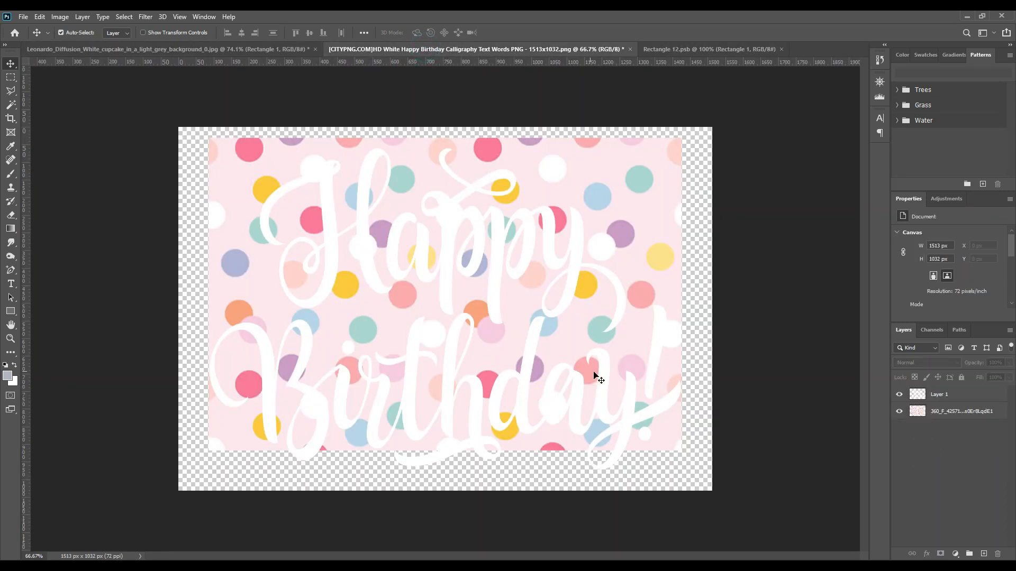
left_click(660, 245)
left_click_drag(735, 49, 408, 306)
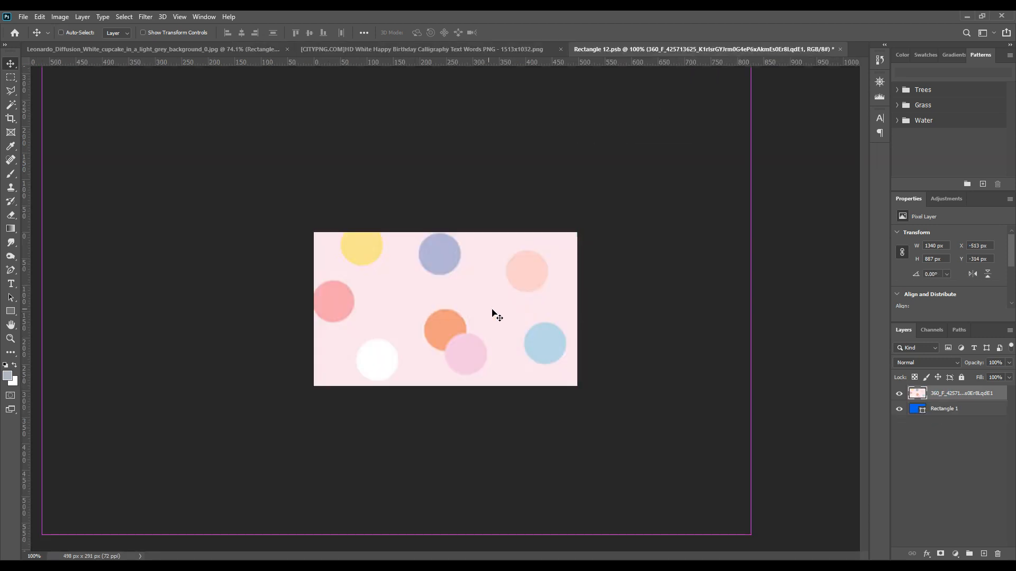
Scale the polka-dot pattern to about 32.81% so it fills the canvas height, aligned to the canvas's left edge
key("ctrl+t")
left_click_drag(750, 300, 245, 332)
left_click_drag(186, 308, 499, 307)
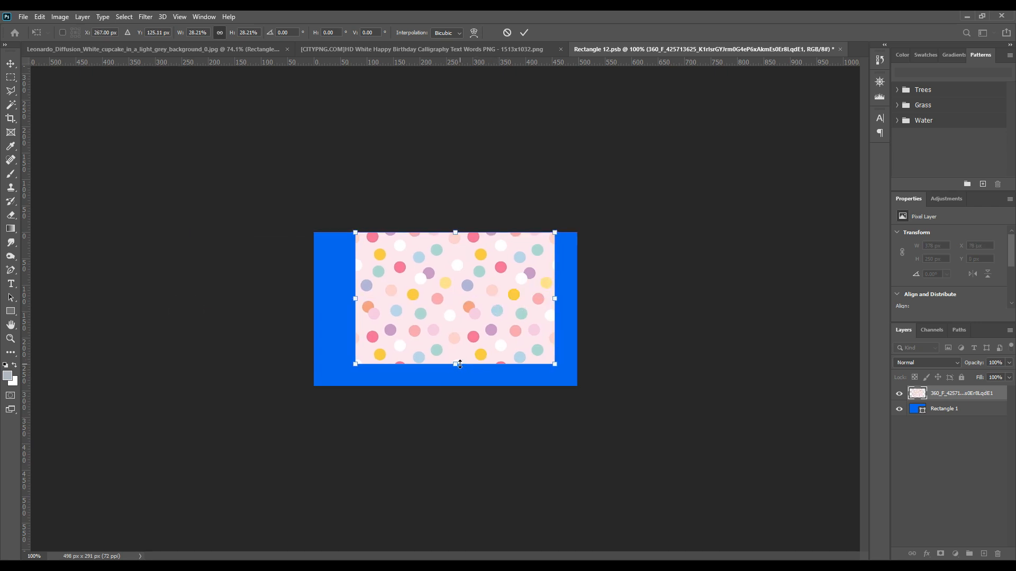
left_click_drag(460, 364, 456, 386)
left_click_drag(501, 340, 482, 337)
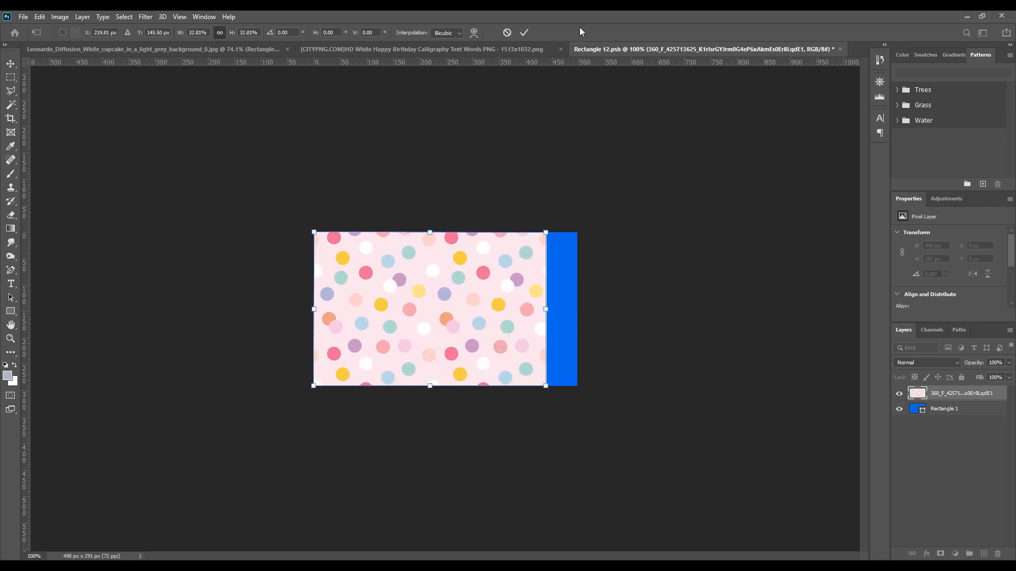
left_click(526, 33)
Duplicate the polka-dot layer and place the copy at X 439 px to cover the remaining blue strip
key("ctrl+j")
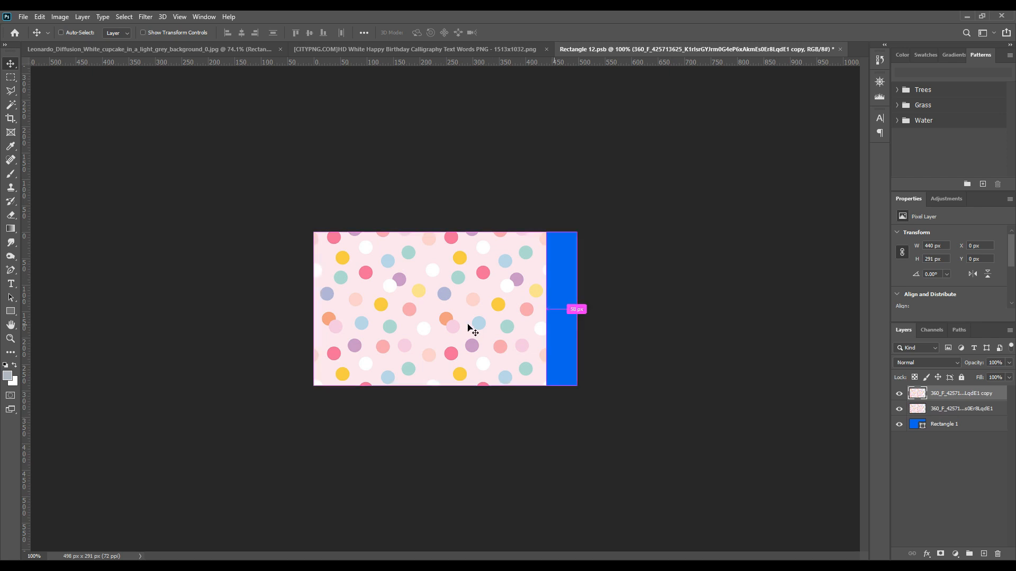
left_click_drag(434, 308, 669, 319)
key("Left")
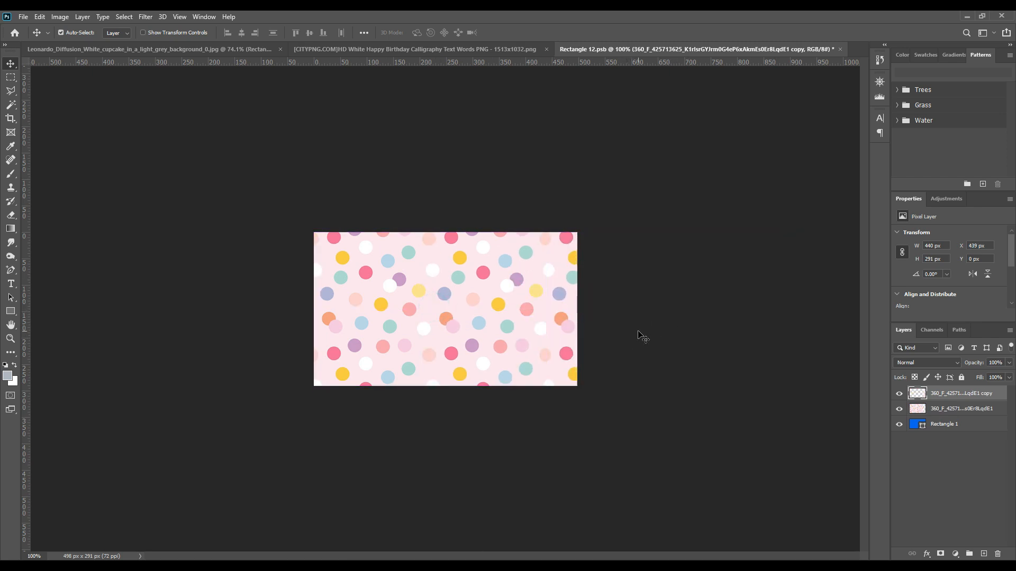
Save the wrapper smart object and return to the cupcake document
left_click(21, 16)
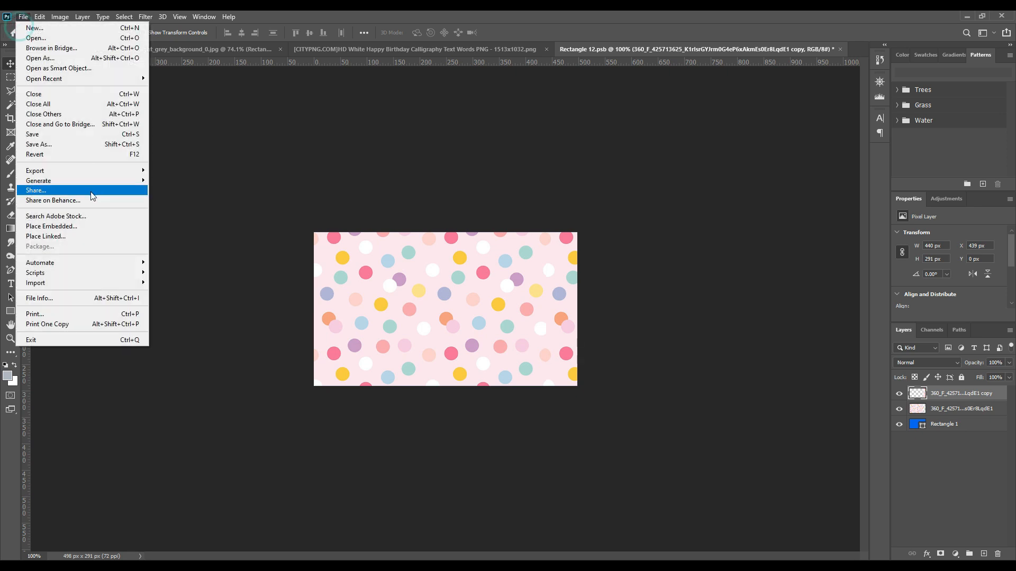
left_click(43, 135)
left_click(205, 48)
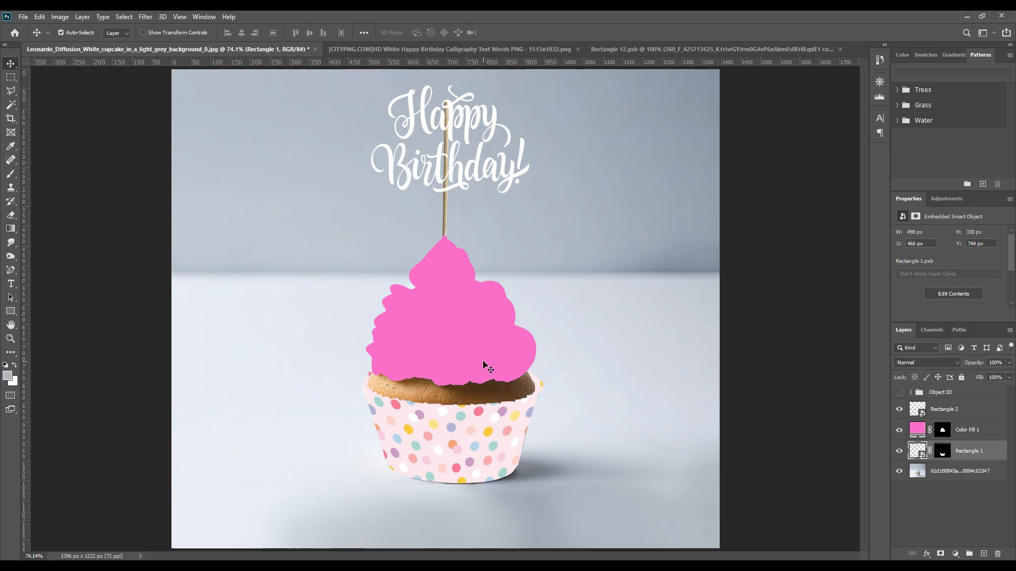
Copy the wrapper area of the background photo to a new layer using Rectangle 1's mask, and place it above Rectangle 1
left_click(942, 452, "ctrl")
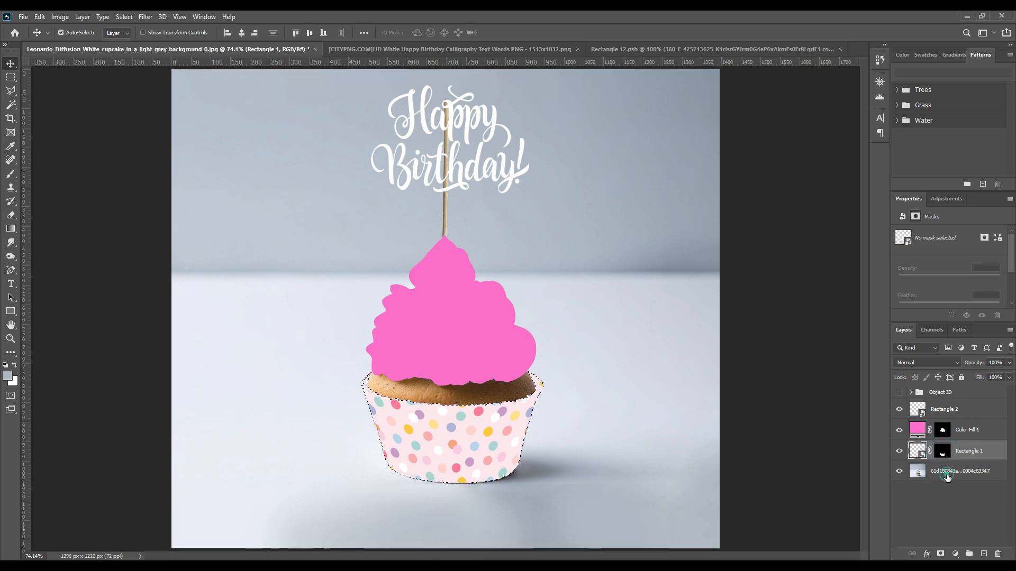
left_click(947, 475)
key("ctrl+j")
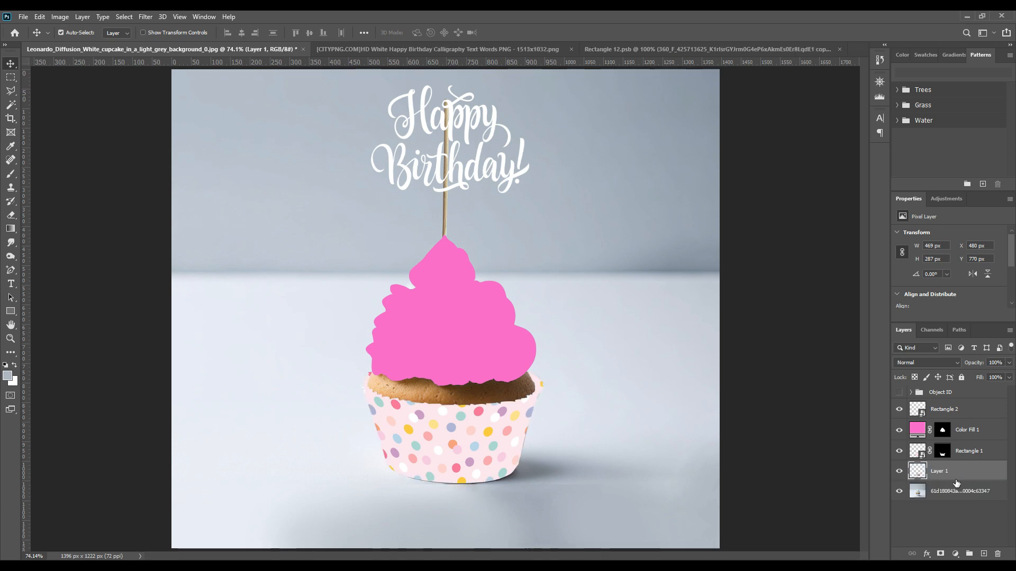
left_click_drag(962, 475, 955, 454)
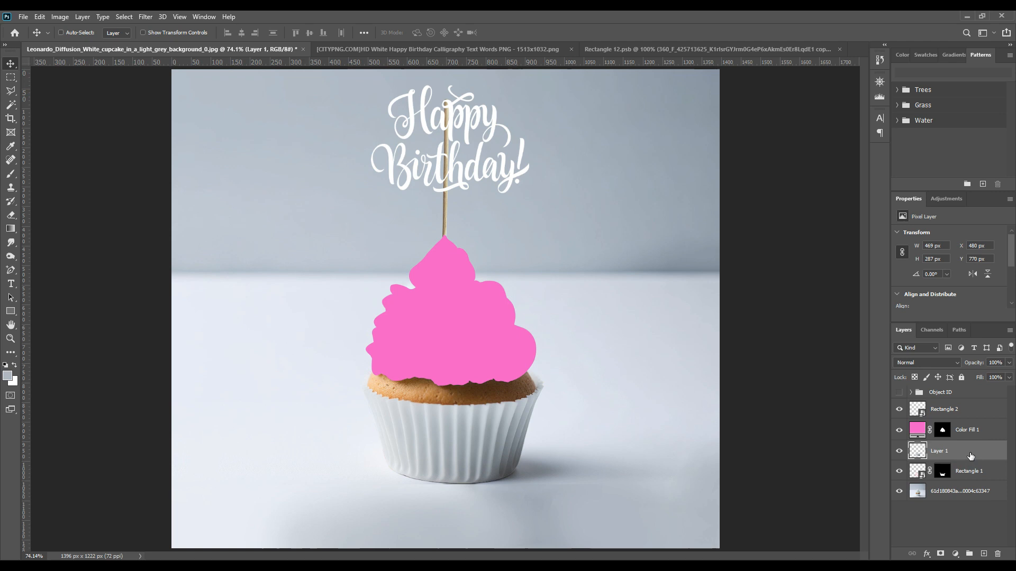
Duplicate the wrapper copy twice and name the three layers, from top to bottom, Light, Midtone and Shadow
key("ctrl+j")
key("ctrl+j")
double_click(957, 451)
type("Light")
key("Return")
double_click(950, 471)
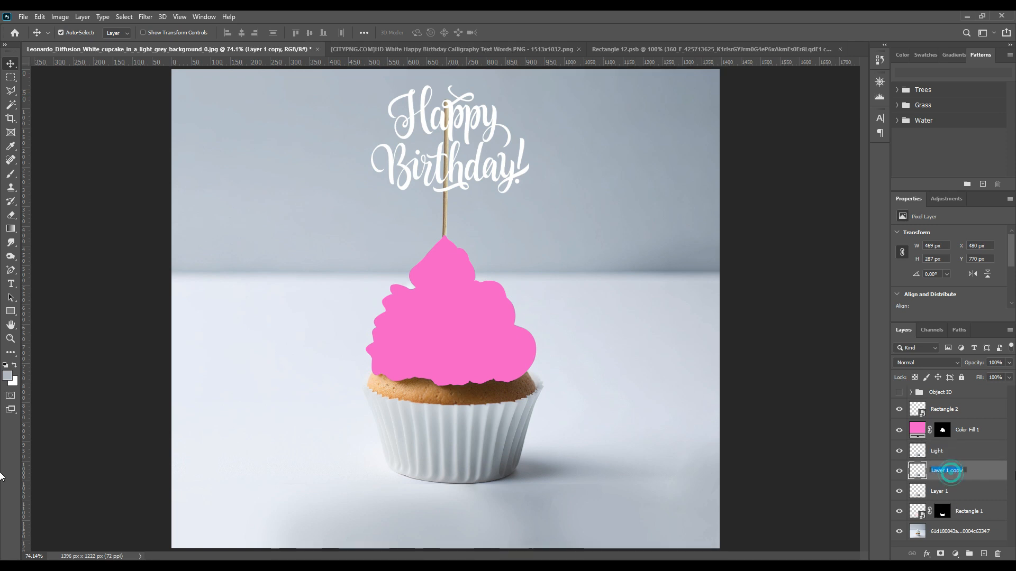
type("Midtone")
key("Return")
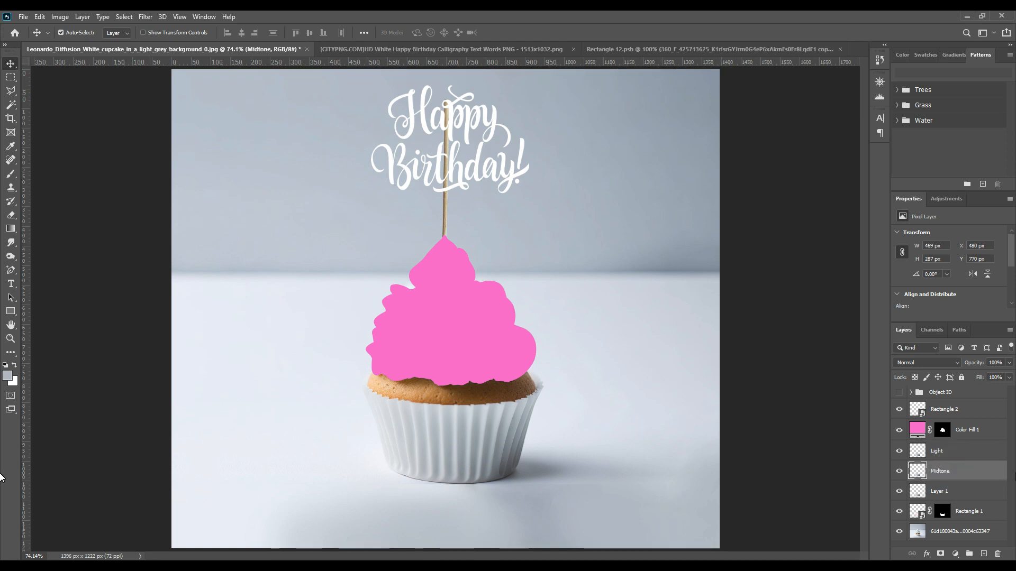
left_click(941, 493)
double_click(942, 492)
type("Shadow")
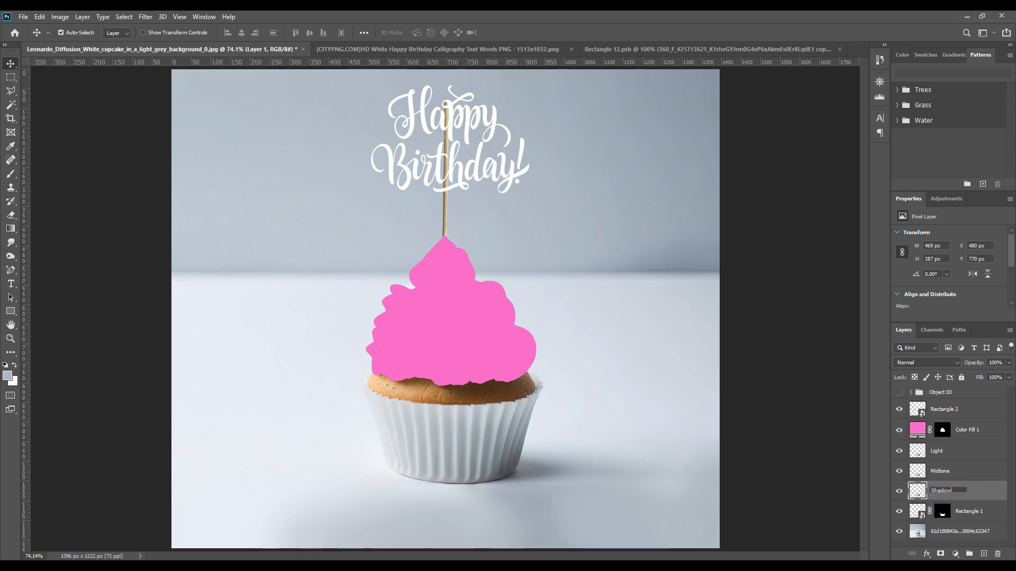
key("Return")
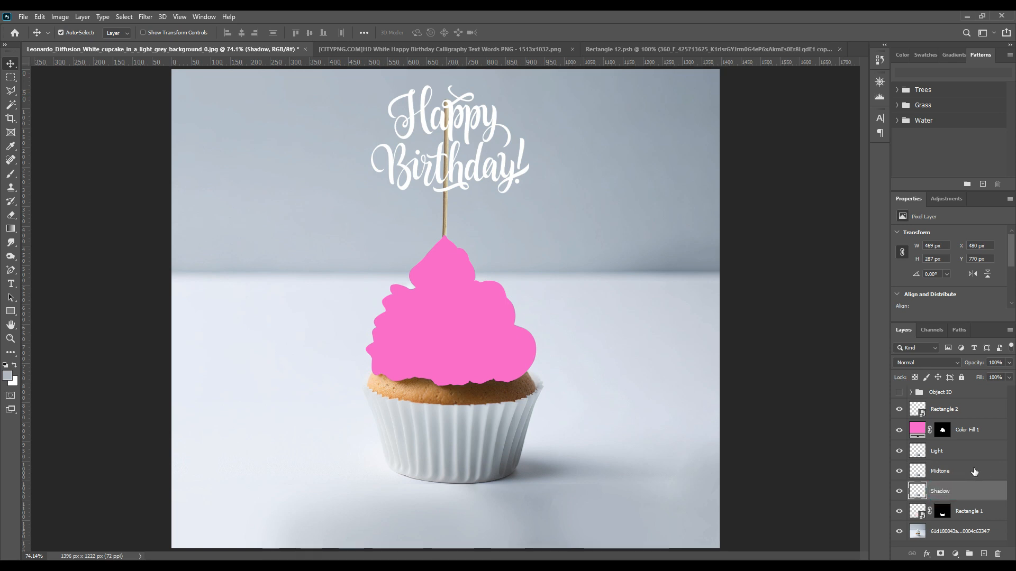
Hide the Light and Midtone layers and set the Shadow layer's blend mode to Linear Burn
left_click(900, 452)
left_click(900, 471)
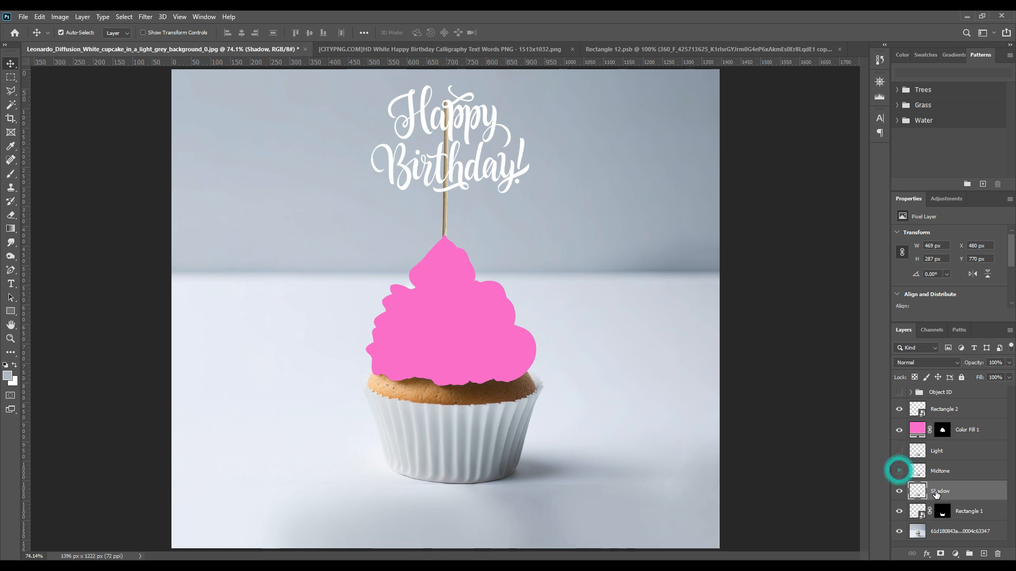
left_click(916, 362)
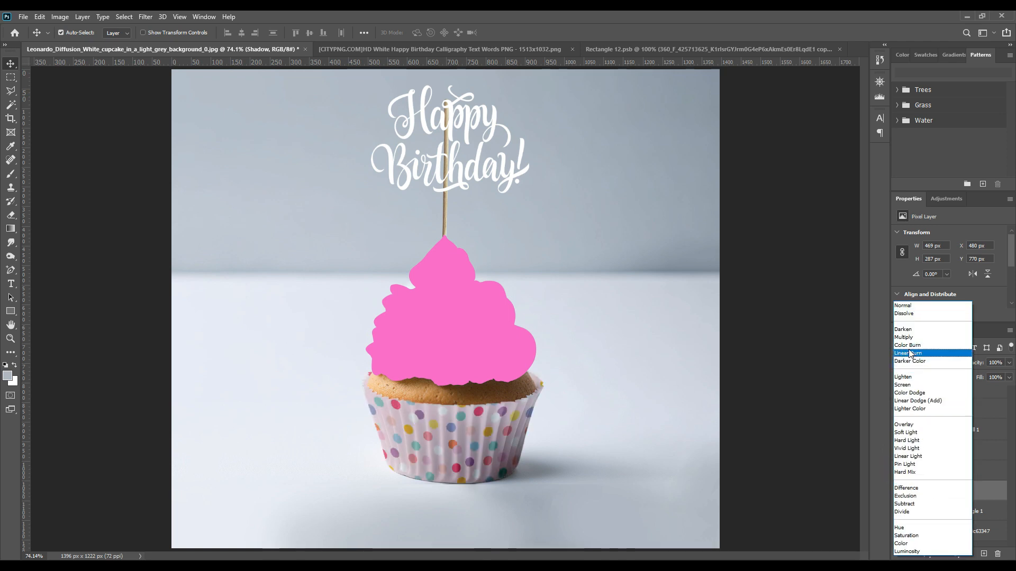
left_click(916, 354)
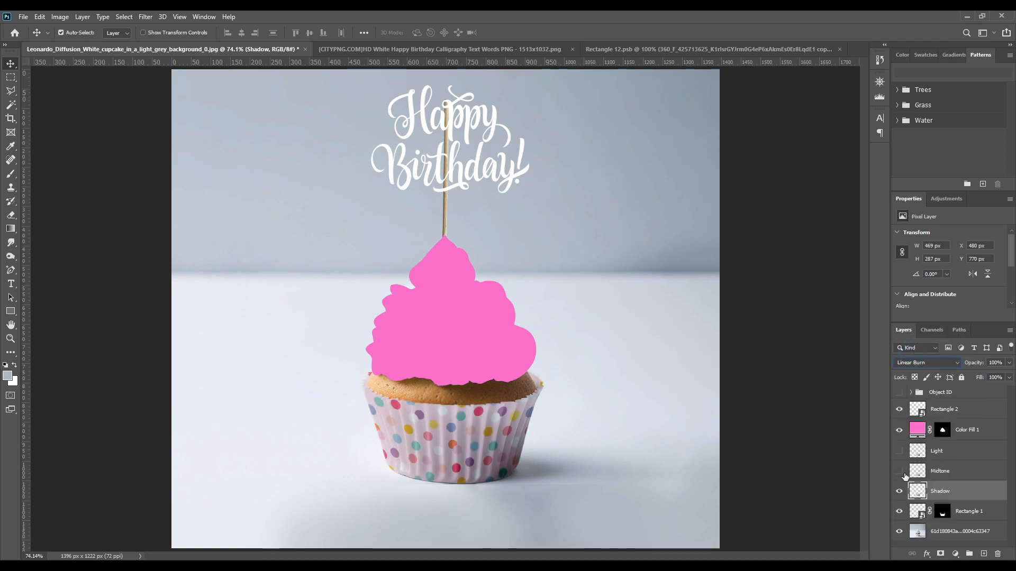
Show the Midtone layer and set its blend mode to Linear Dodge (Add)
left_click(899, 471)
left_click(940, 471)
left_click(920, 363)
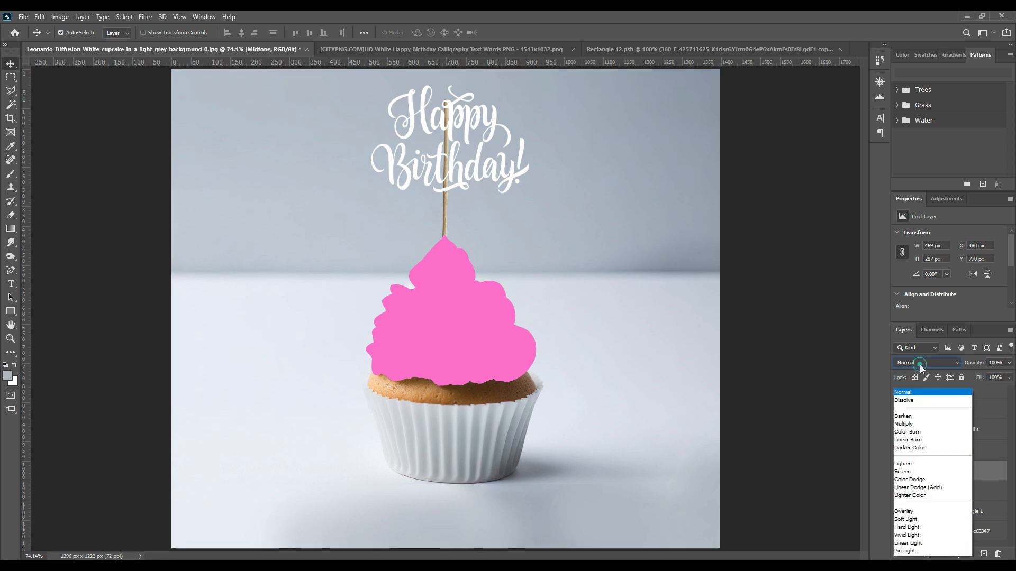
left_click(918, 403)
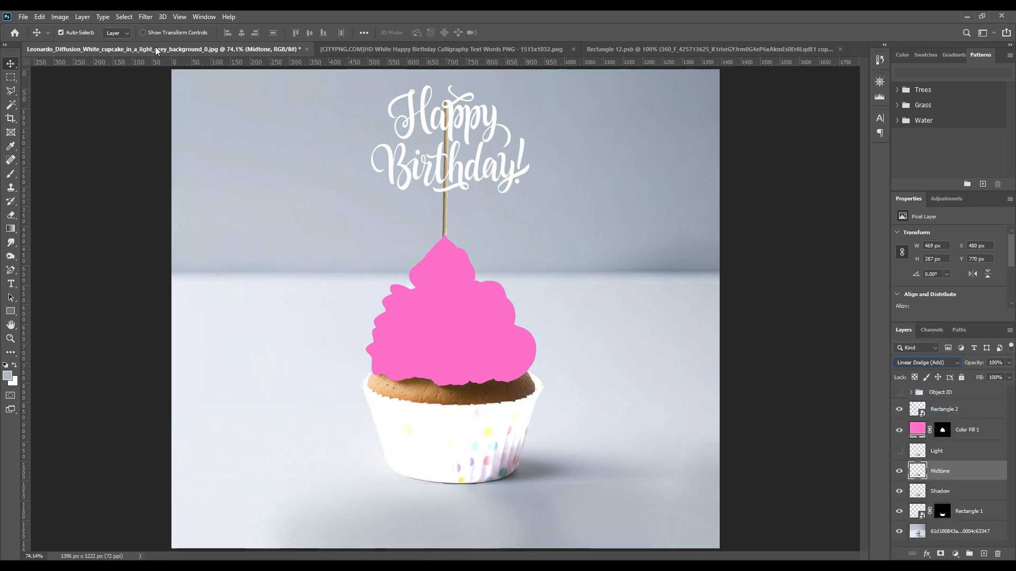
Apply Levels to the wrapper's Midtone layer, raising the input black point and lowering the output white level to reveal the polka-dot pattern
left_click(59, 17)
mouse_move(85, 45)
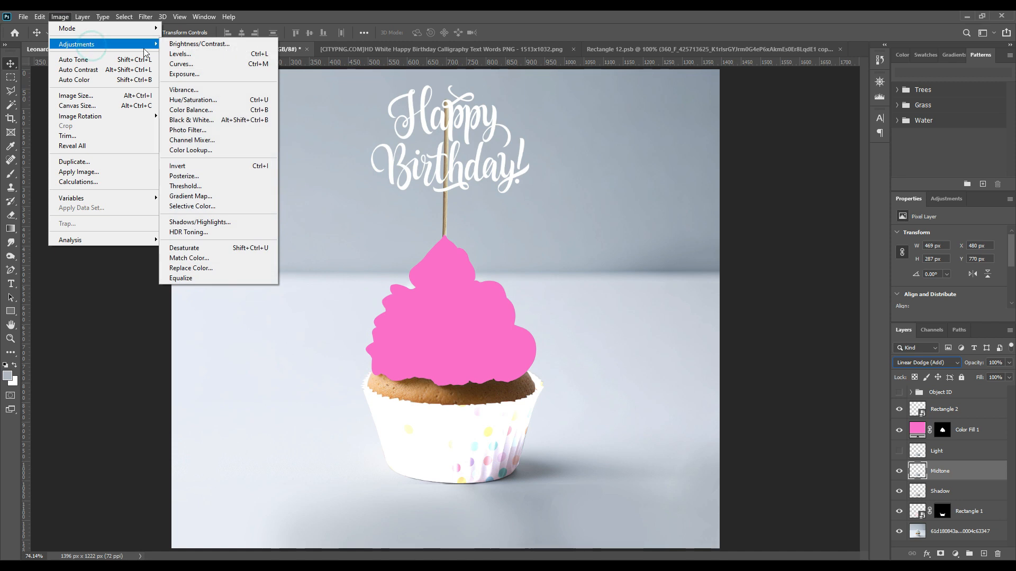
left_click(179, 54)
left_click_drag(724, 264, 822, 263)
left_click_drag(857, 310, 742, 309)
left_click(900, 164)
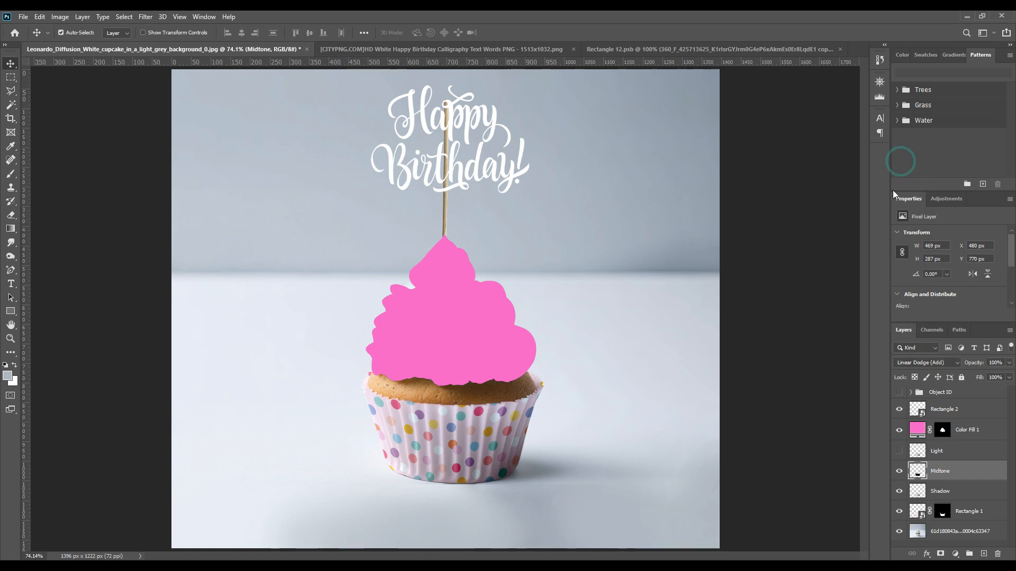
Show the wrapper's Light layer and set its blend mode to Screen
left_click(899, 450)
left_click(950, 453)
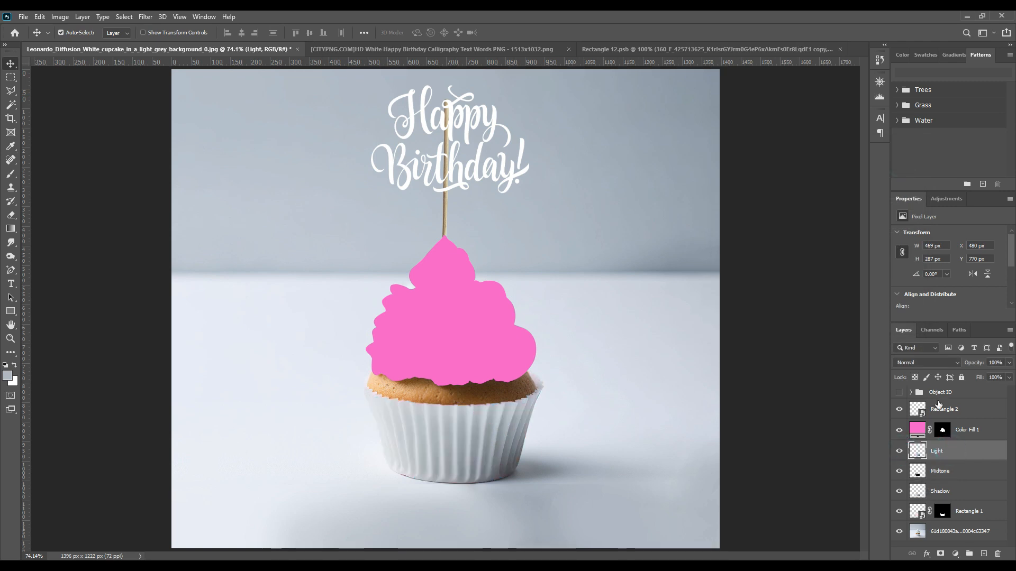
left_click(926, 363)
left_click(914, 385)
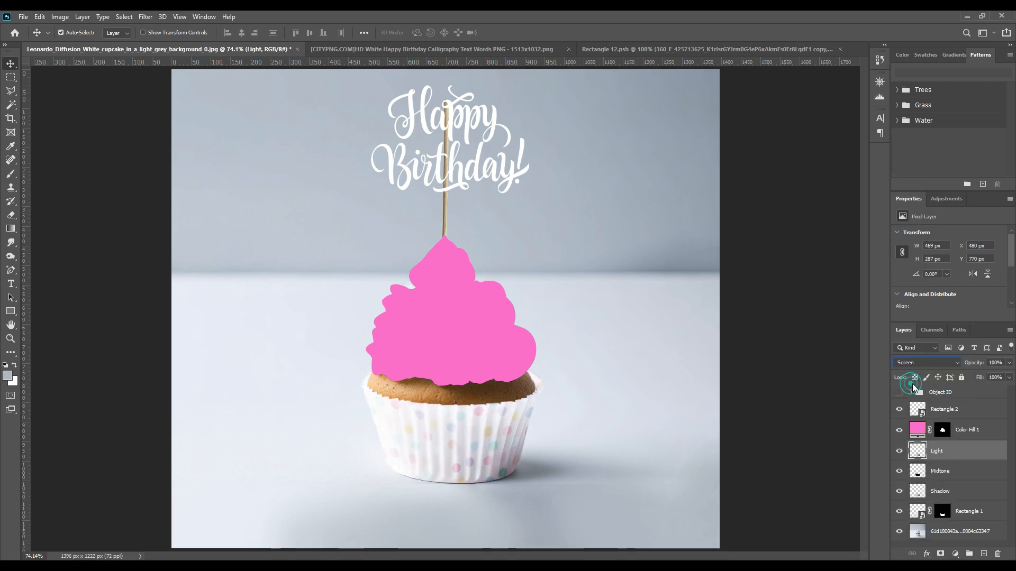
Apply Levels to the wrapper's Light layer with the input black point at 203
left_click(60, 17)
mouse_move(88, 43)
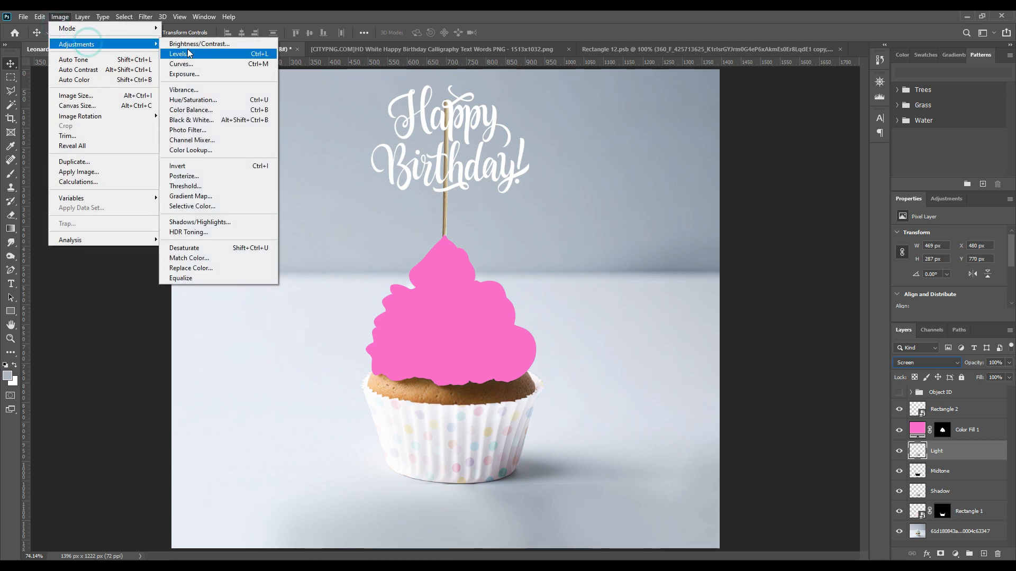
left_click(190, 54)
left_click_drag(723, 263, 830, 267)
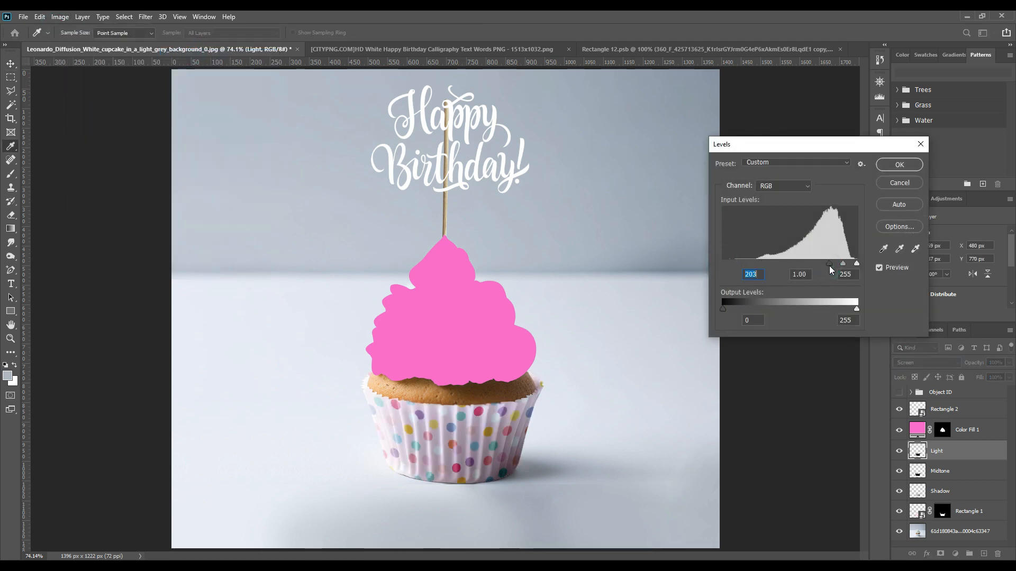
left_click(896, 162)
Group the wrapper's Light, Midtone and Shadow layers and name the group FX
left_click(950, 492, "shift")
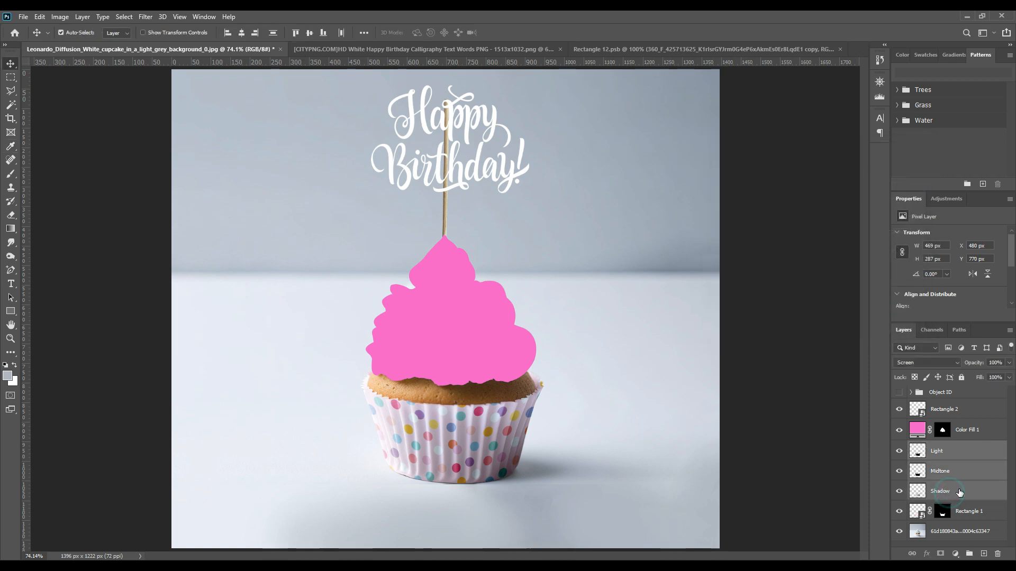
key("ctrl+g")
double_click(939, 448)
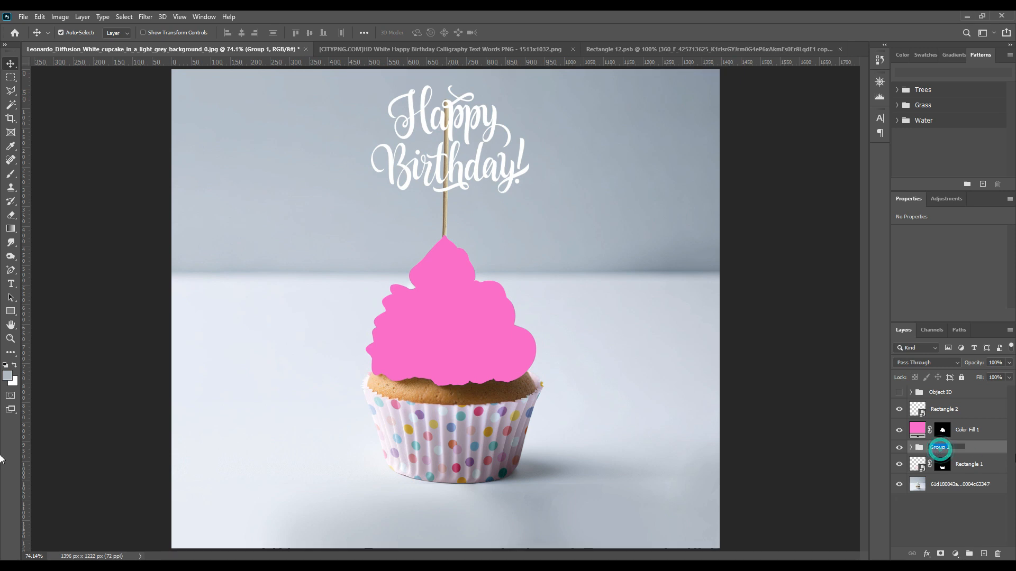
type("FX")
key("Return")
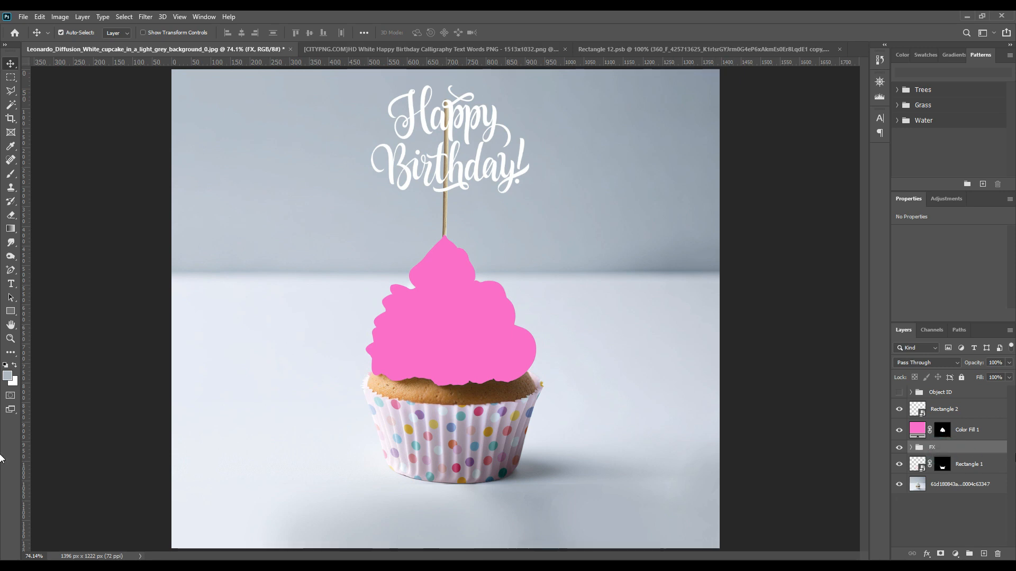
Copy the frosting area of the background photo to a new layer using Color Fill 1's mask, and place it above Color Fill 1
left_click(942, 430, "ctrl")
left_click(951, 495)
key("ctrl+j")
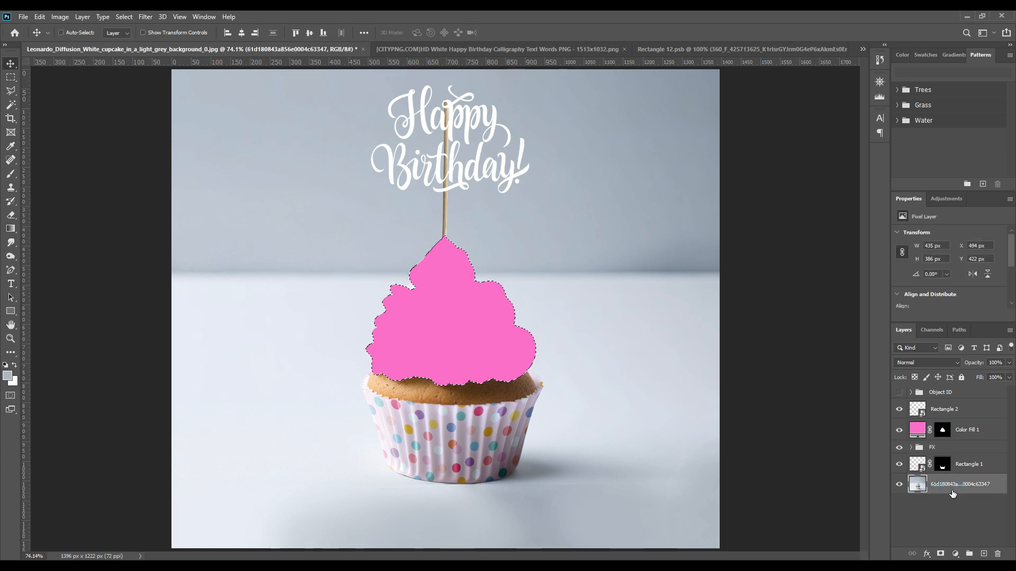
left_click_drag(955, 491, 962, 431)
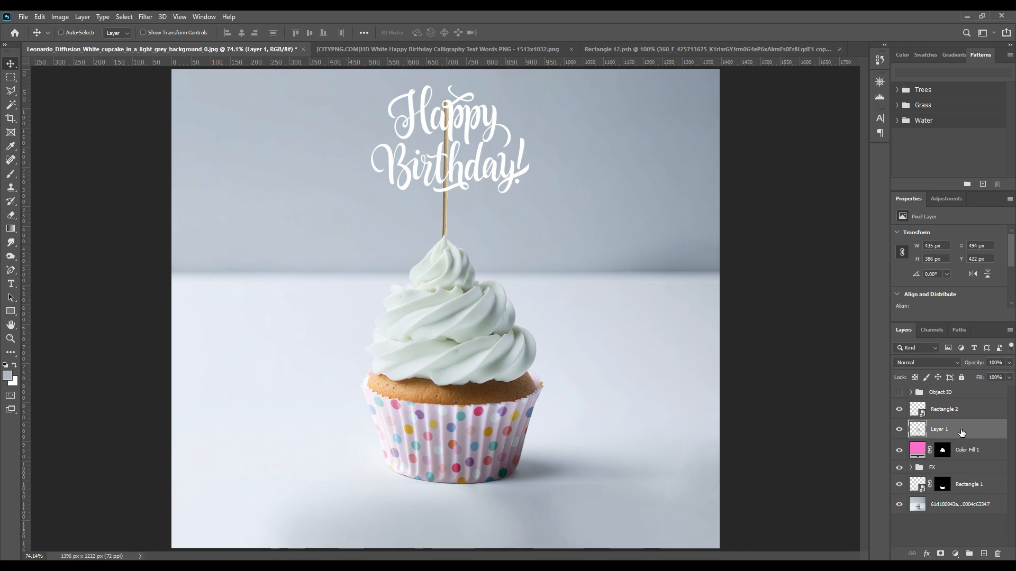
Duplicate the frosting copy twice and name the three layers, from top to bottom, Light, Midtone and Shadow
key("ctrl+j")
key("ctrl+j")
double_click(955, 435)
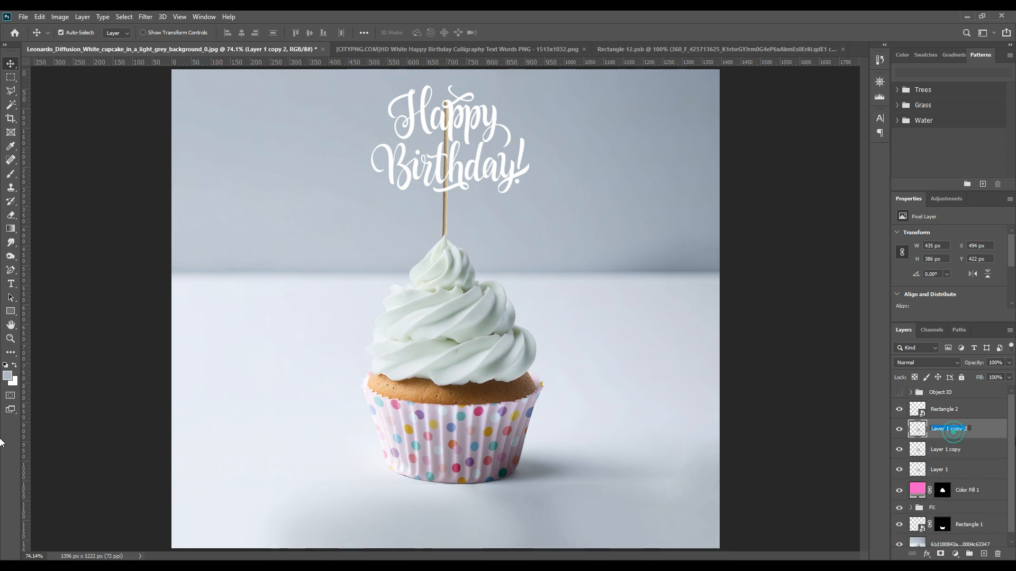
type("Light")
key("Return")
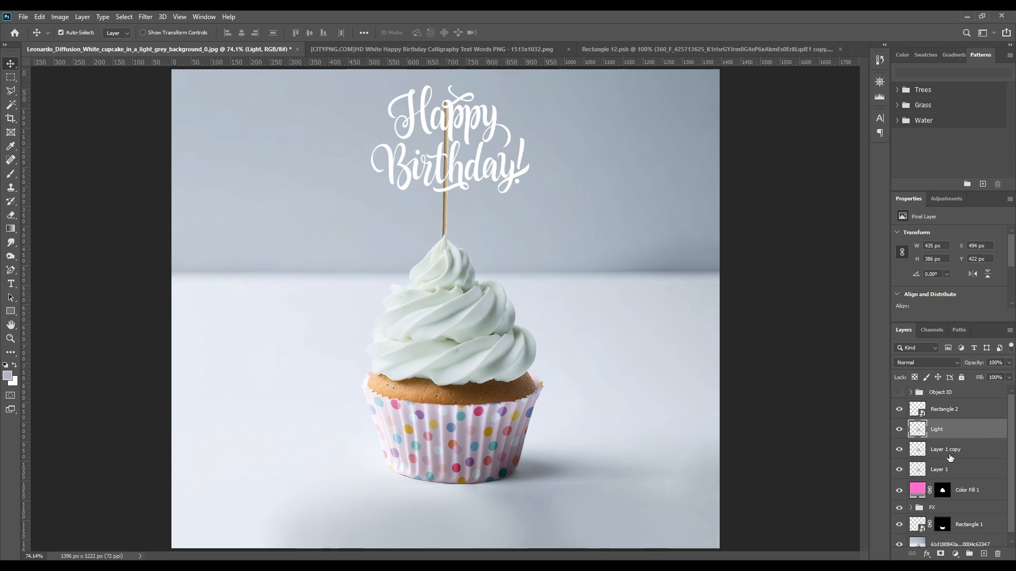
double_click(953, 449)
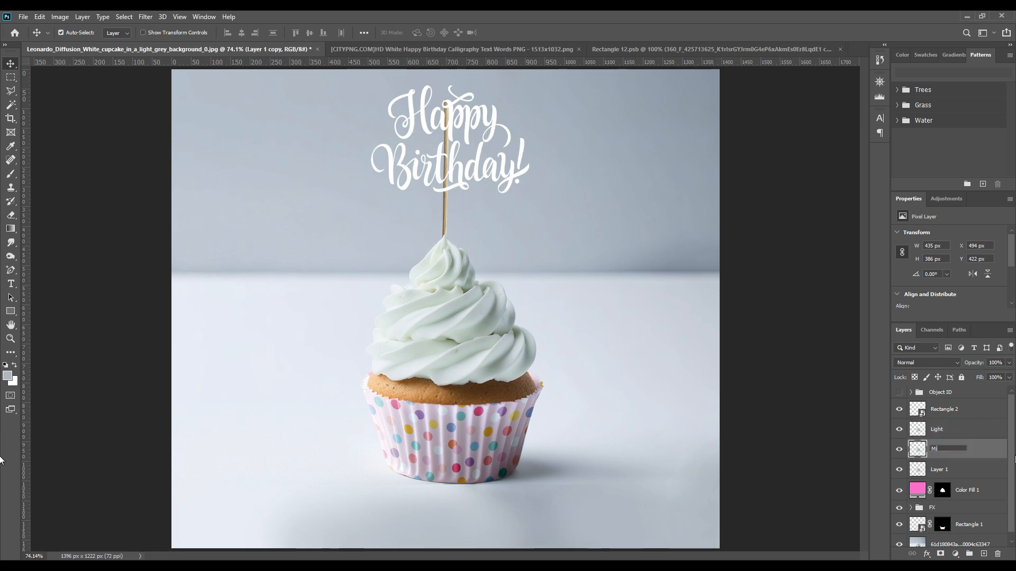
type("Midtone")
key("Return")
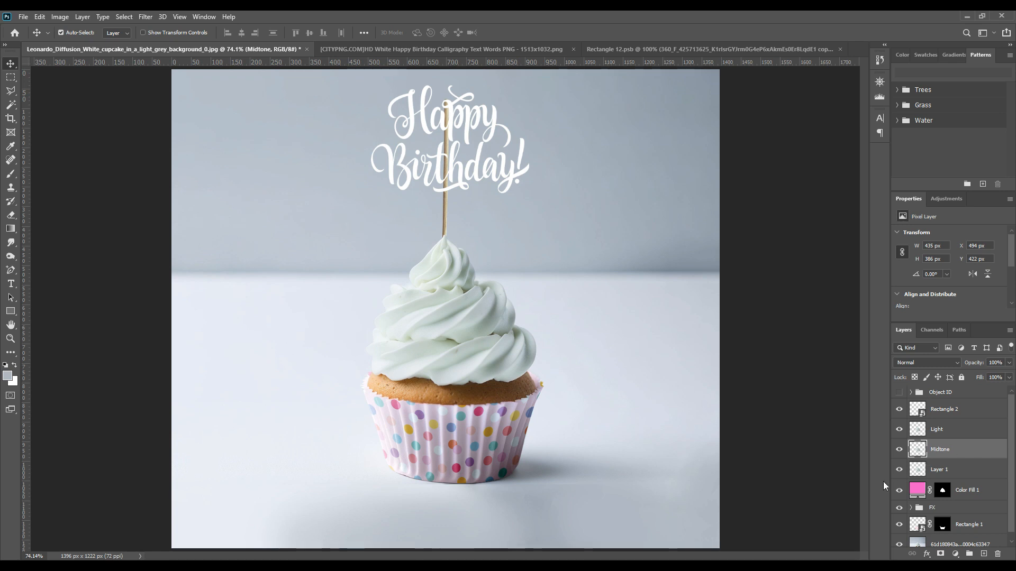
double_click(935, 470)
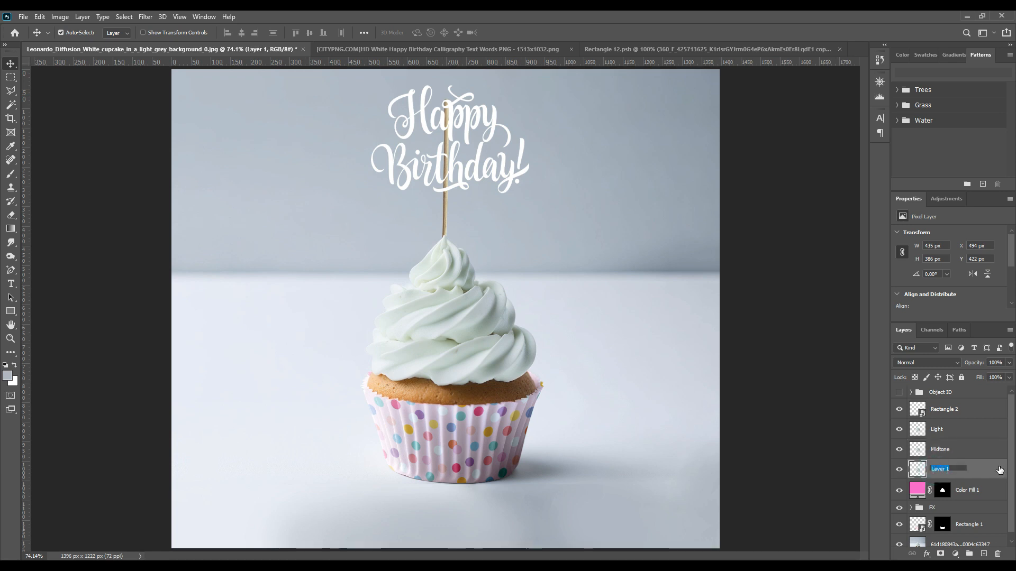
key("Return")
Hide the frosting's Light and Midtone layers and set its Shadow layer's blend mode to Linear Burn
left_click(899, 429)
left_click(899, 450)
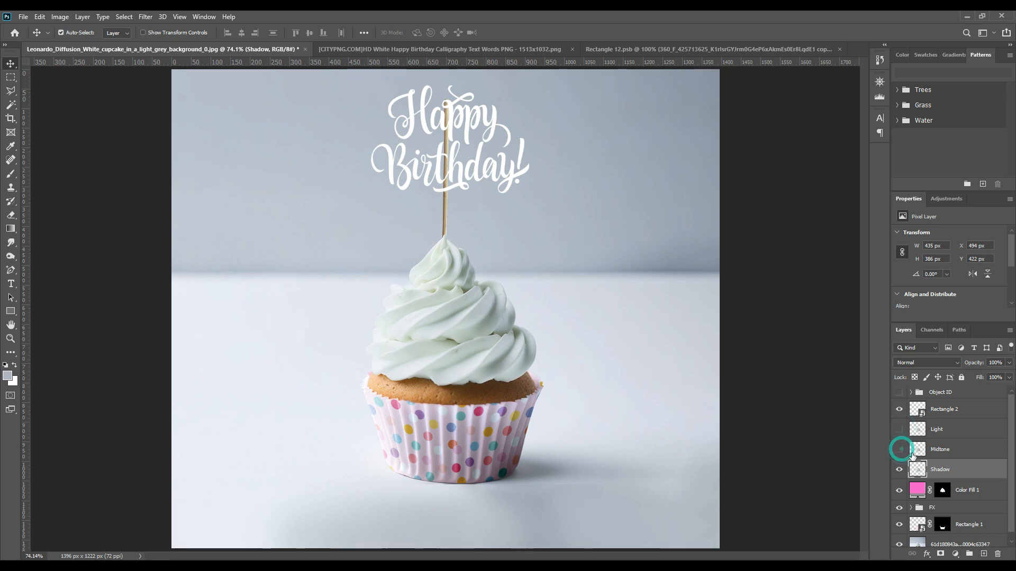
left_click(929, 366)
left_click(921, 355)
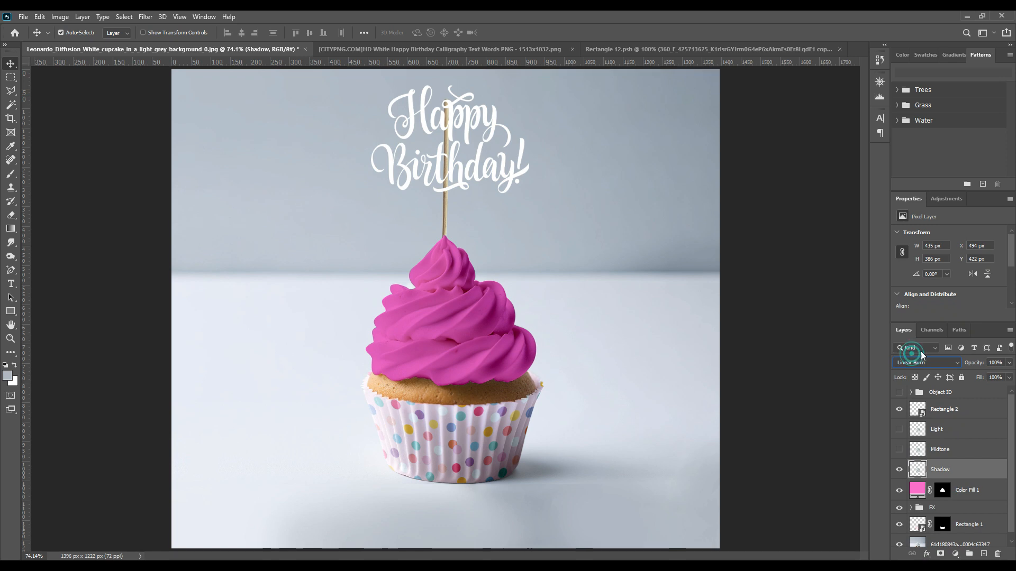
Show the frosting's Midtone layer and set its blend mode to Linear Dodge (Add)
left_click(900, 450)
left_click(945, 451)
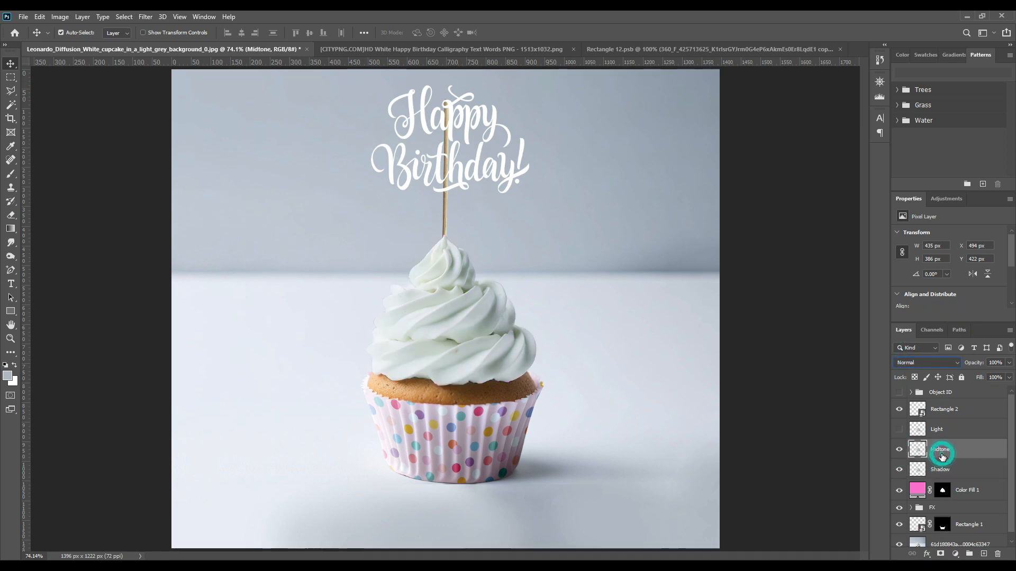
left_click(922, 367)
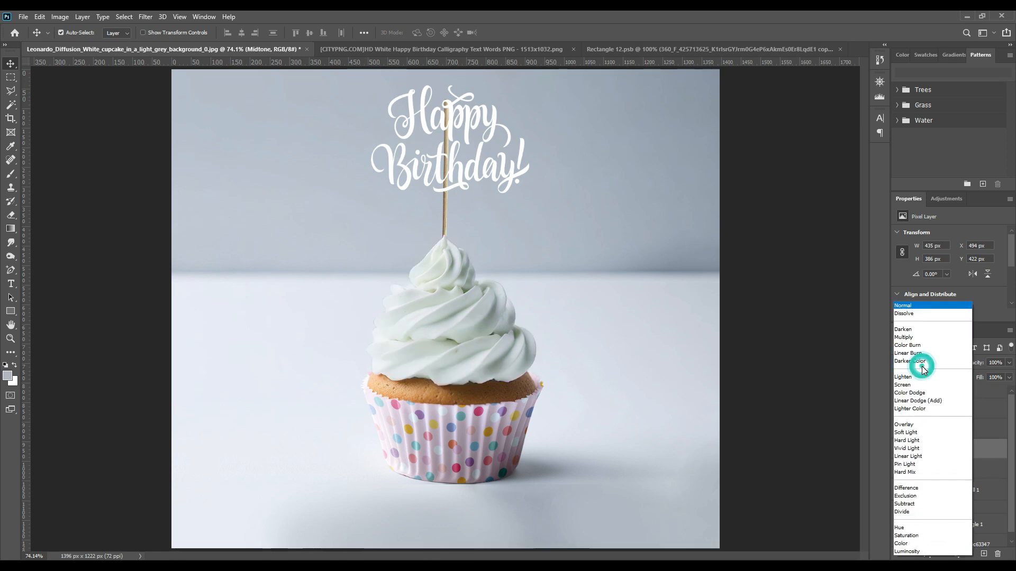
left_click(934, 401)
Apply Levels to the frosting's Midtone layer with the input black point at 172 and the output white level at 102
left_click(60, 17)
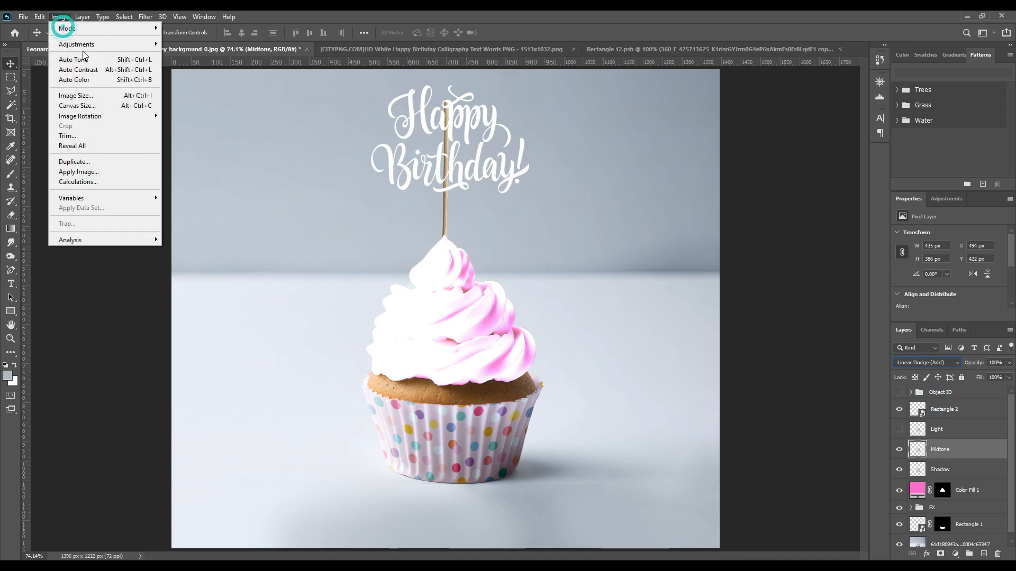
mouse_move(77, 44)
left_click(181, 58)
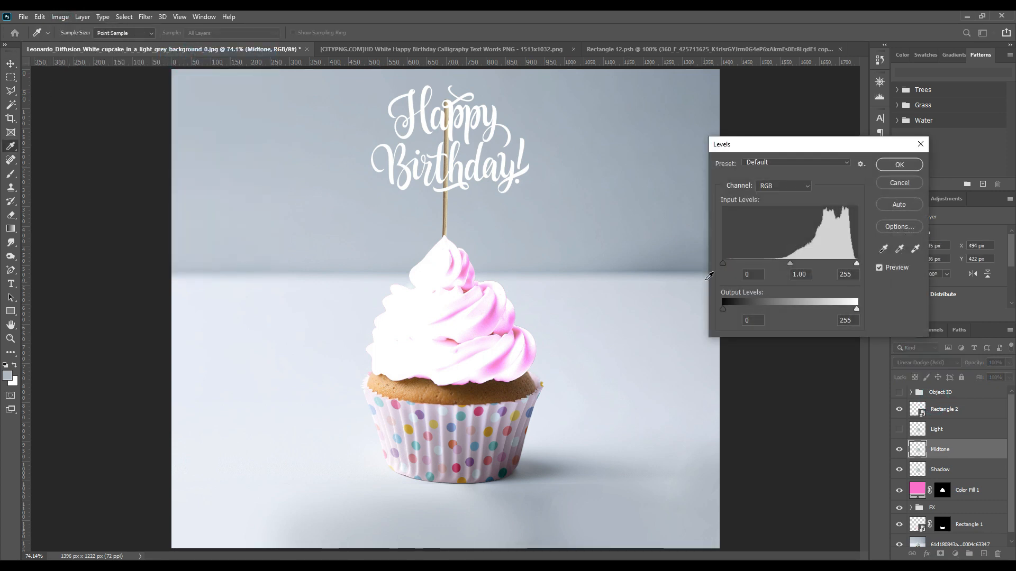
left_click_drag(723, 263, 814, 263)
left_click_drag(856, 309, 777, 310)
left_click(898, 167)
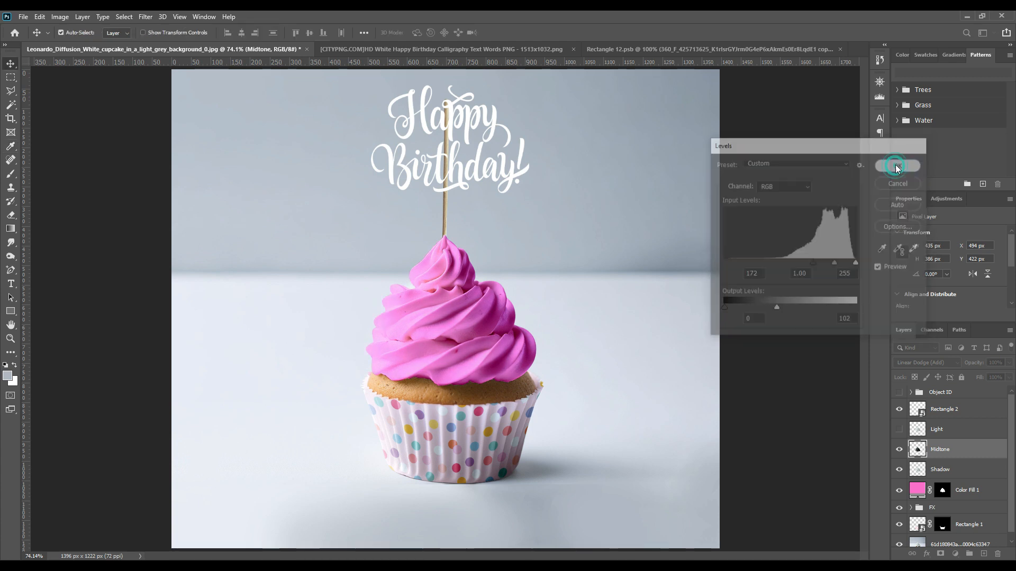
Show the frosting's Light layer and set its blend mode to Screen
left_click(899, 429)
left_click(941, 428)
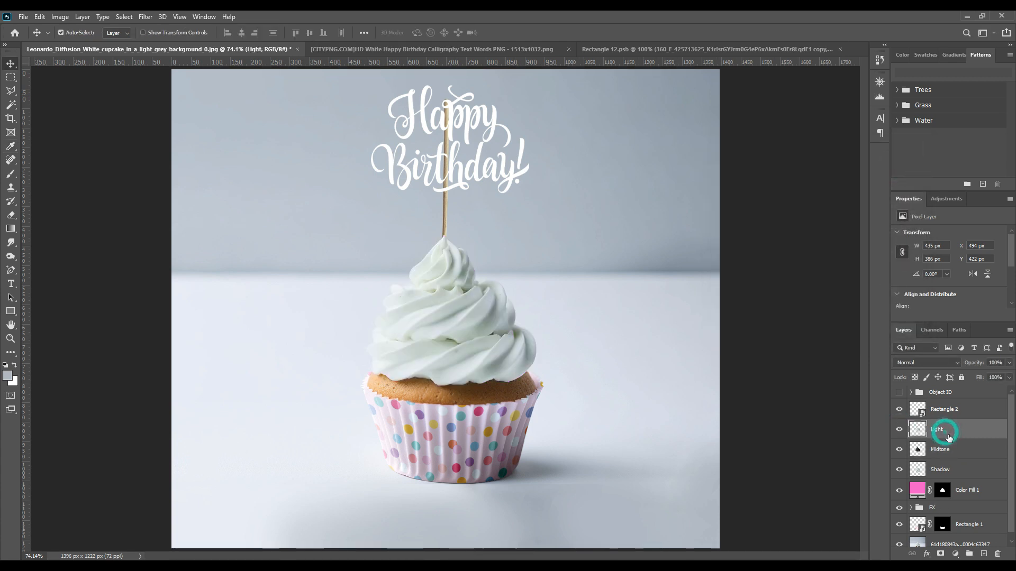
left_click(924, 363)
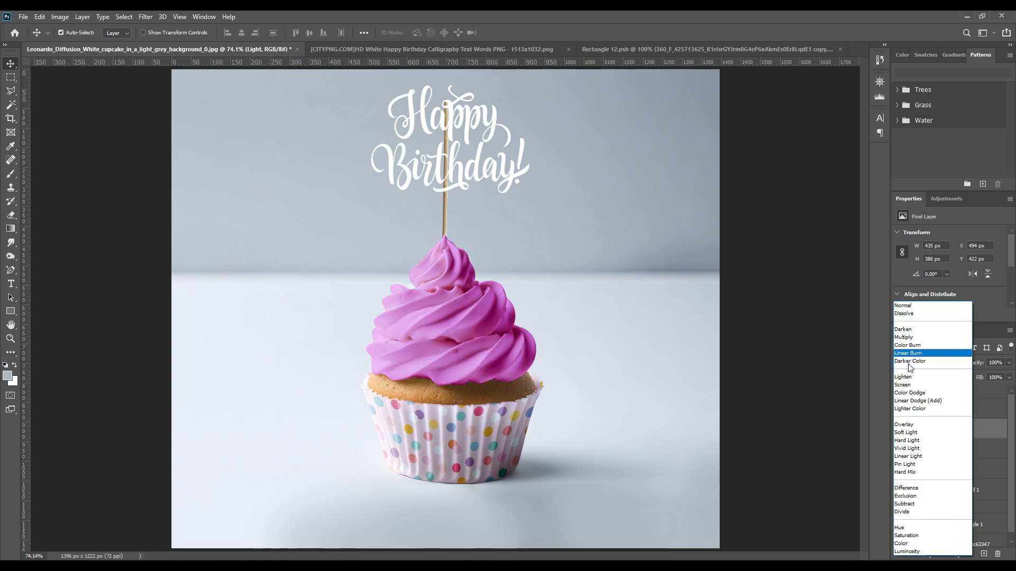
left_click(912, 385)
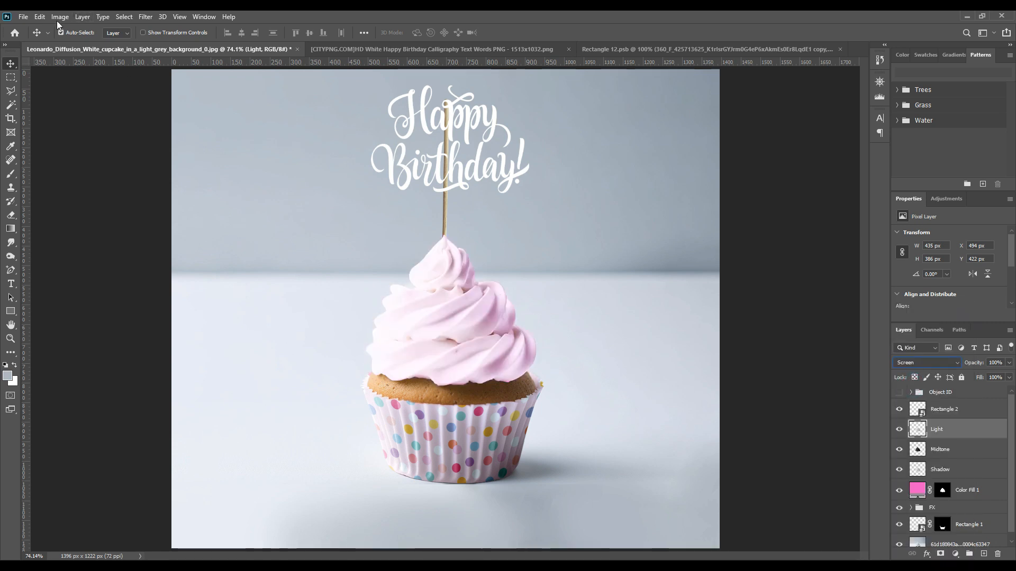
Apply Levels to the frosting's Light layer with the input black point at 213 and the output white level at 167
left_click(60, 17)
left_click(84, 44)
left_click(178, 54)
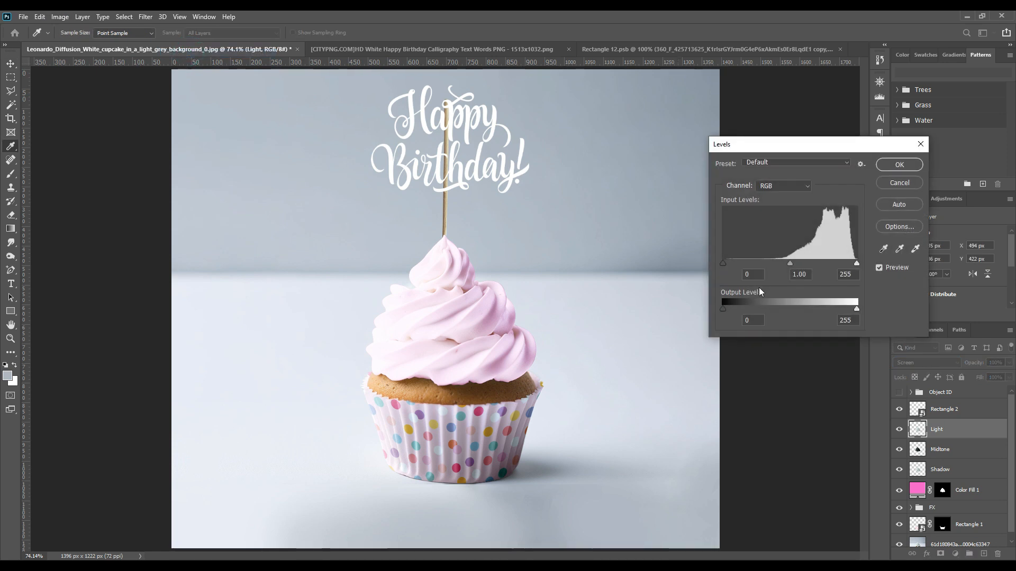
left_click_drag(722, 263, 834, 262)
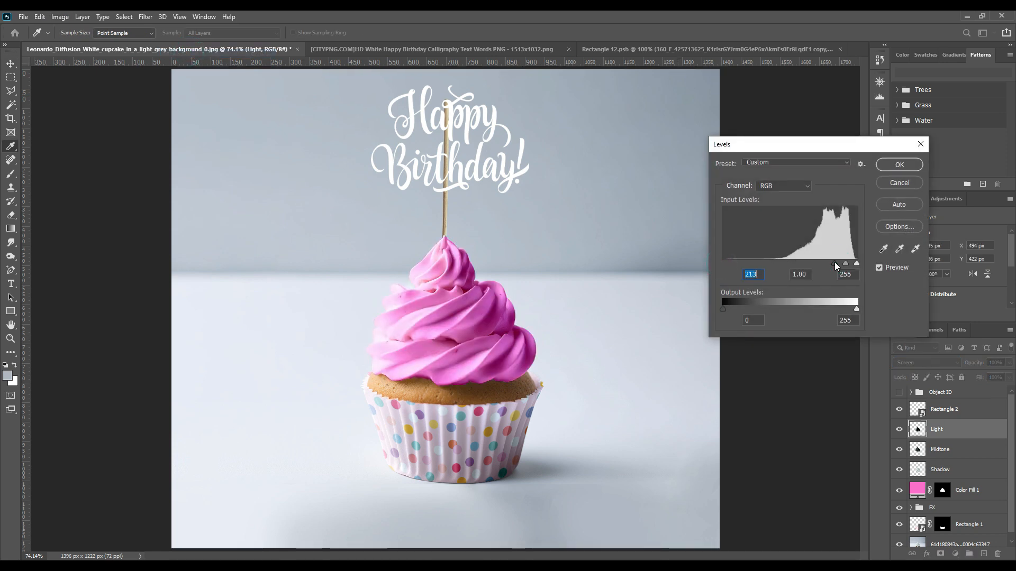
left_click_drag(857, 309, 810, 309)
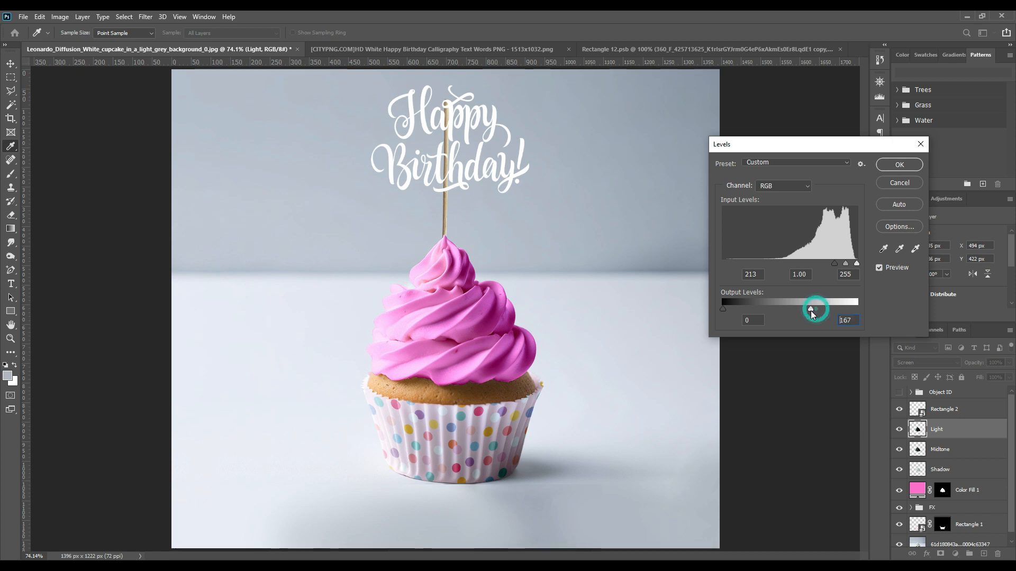
left_click(888, 167)
Try several pink and violet tones for the frosting's Color Fill 1 layer and set its color to fe69ab
double_click(918, 490)
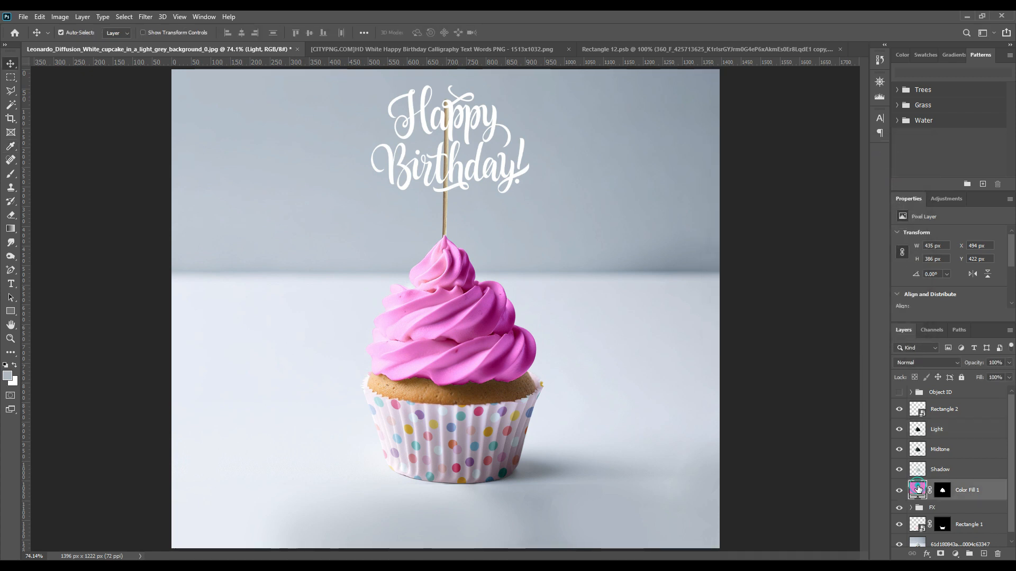
mouse_move(772, 210)
left_mouse_down()
mouse_move(753, 208)
mouse_move(794, 211)
mouse_move(774, 209)
left_mouse_up()
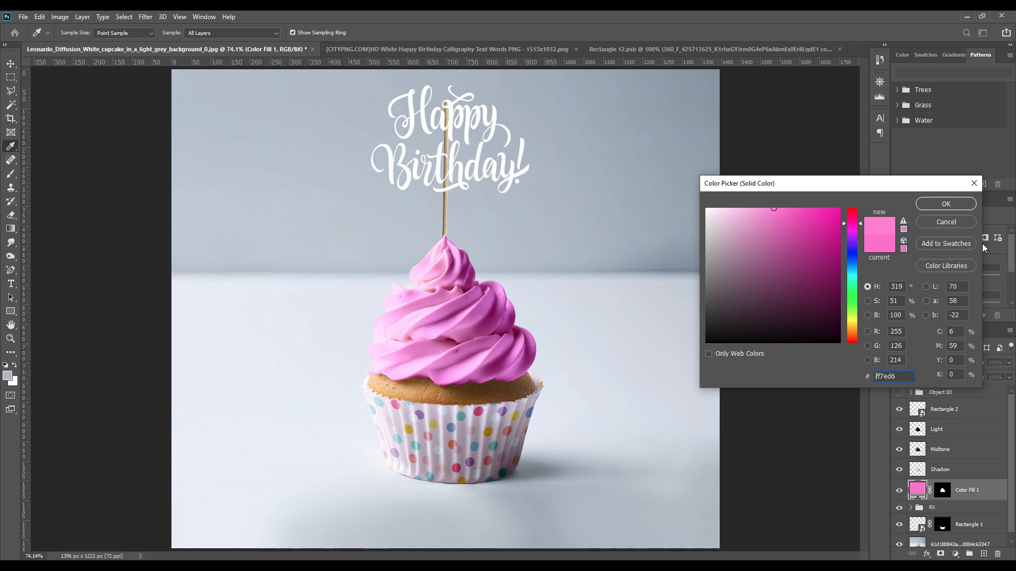
mouse_move(852, 237)
left_mouse_down()
mouse_move(854, 274)
mouse_move(854, 232)
left_mouse_up()
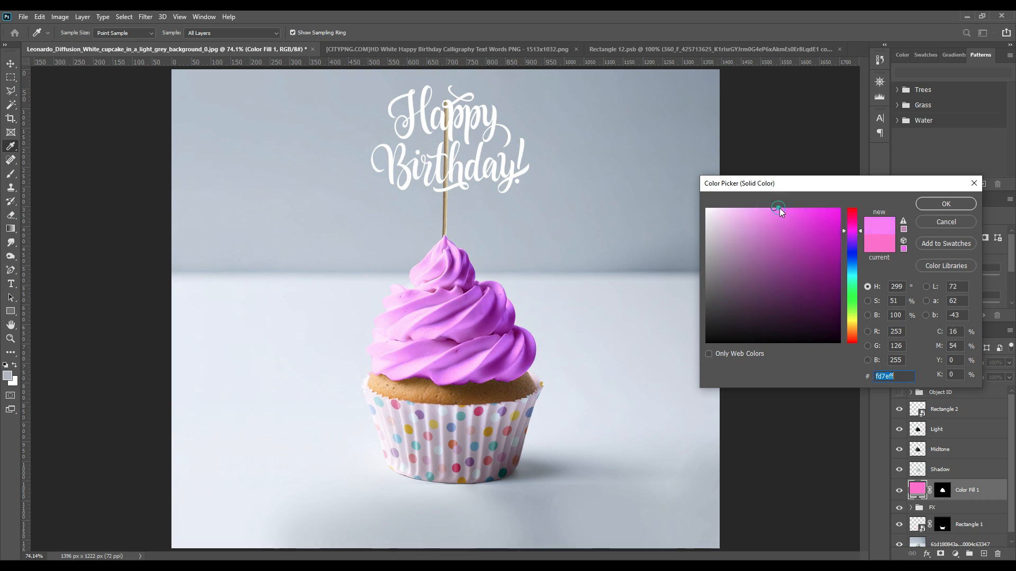
left_click_drag(780, 210, 785, 209)
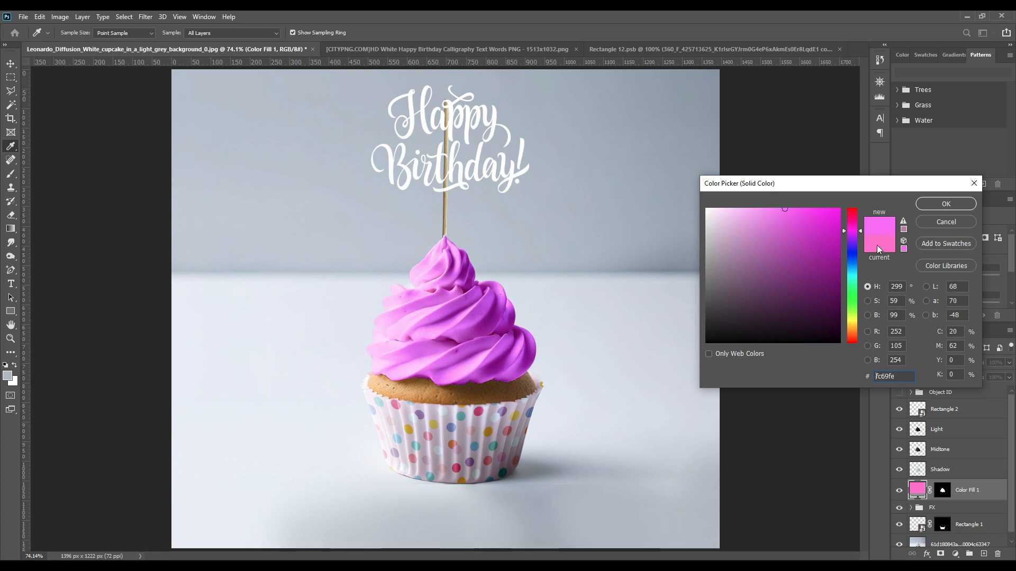
left_click_drag(850, 234, 849, 219)
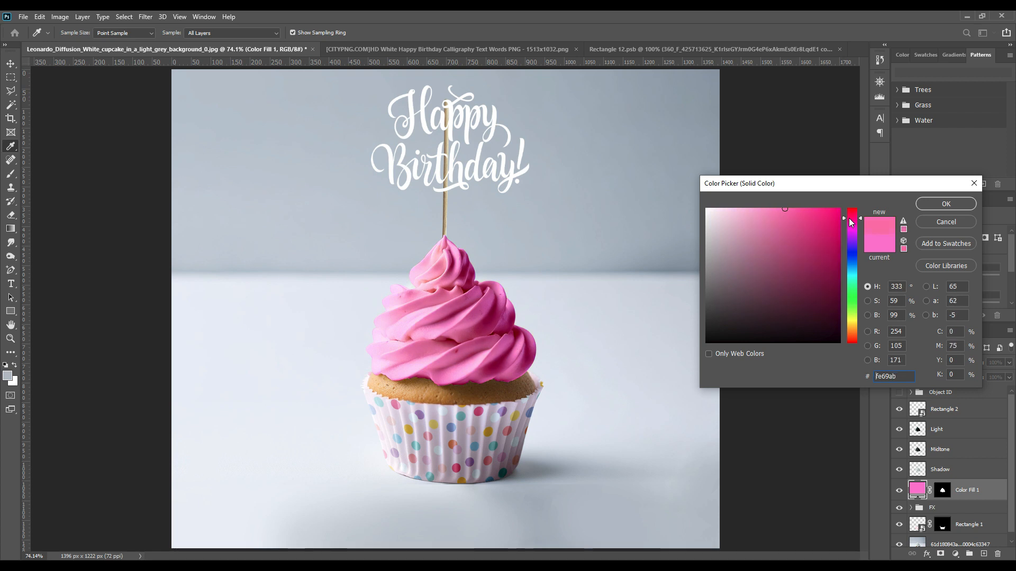
left_click(965, 205)
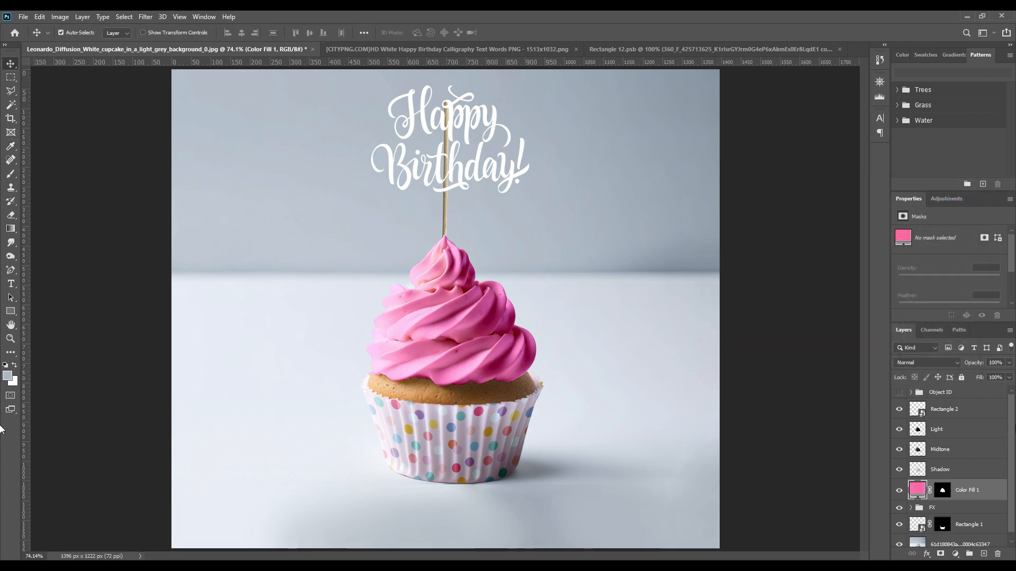
Group the frosting's Light, Midtone and Shadow layers and name the group FX
left_click(835, 398)
left_click(944, 429)
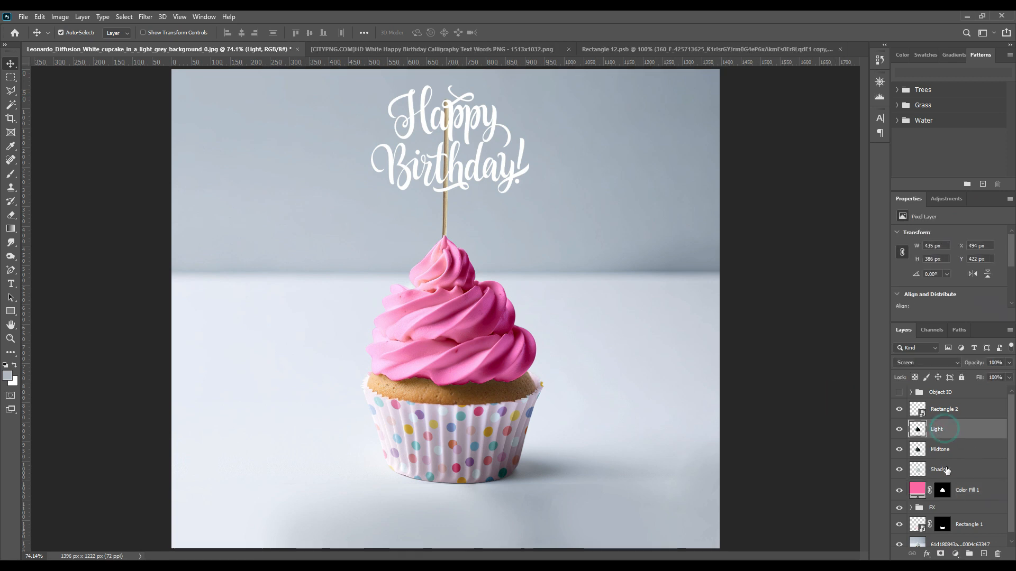
left_click(947, 470, "shift")
key("ctrl+g")
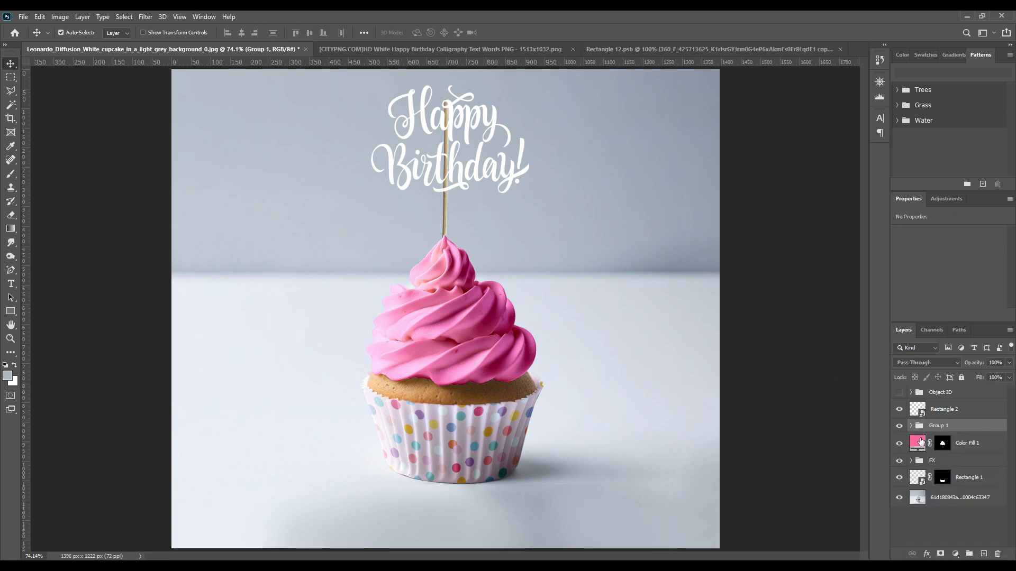
double_click(938, 426)
type("FX")
key("Return")
Copy the gold grain texture above the Rectangle 2 lettering, scale it to about 565 × 376 px over the words, and clip it to the lettering
left_click(942, 414)
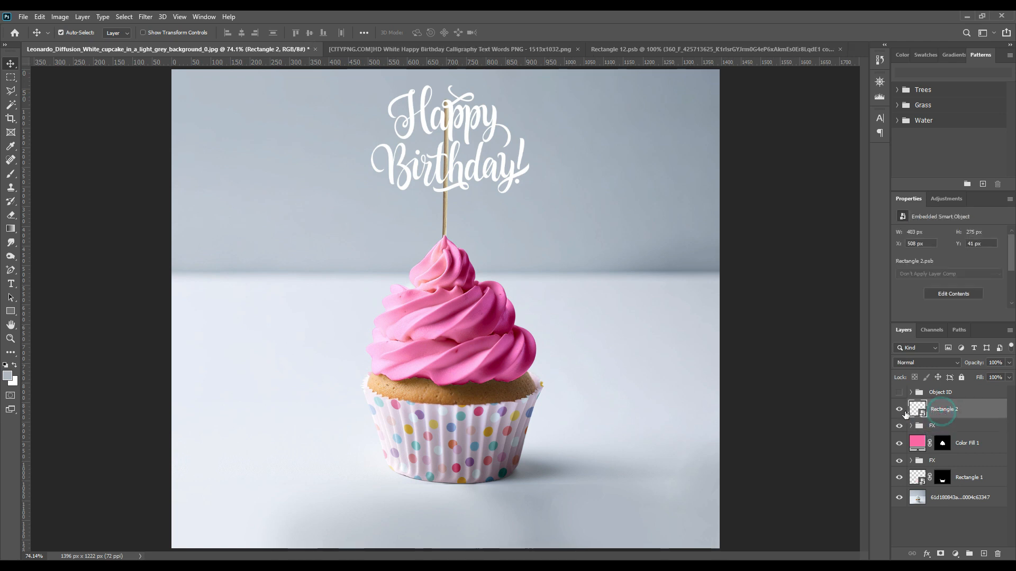
left_click(452, 50)
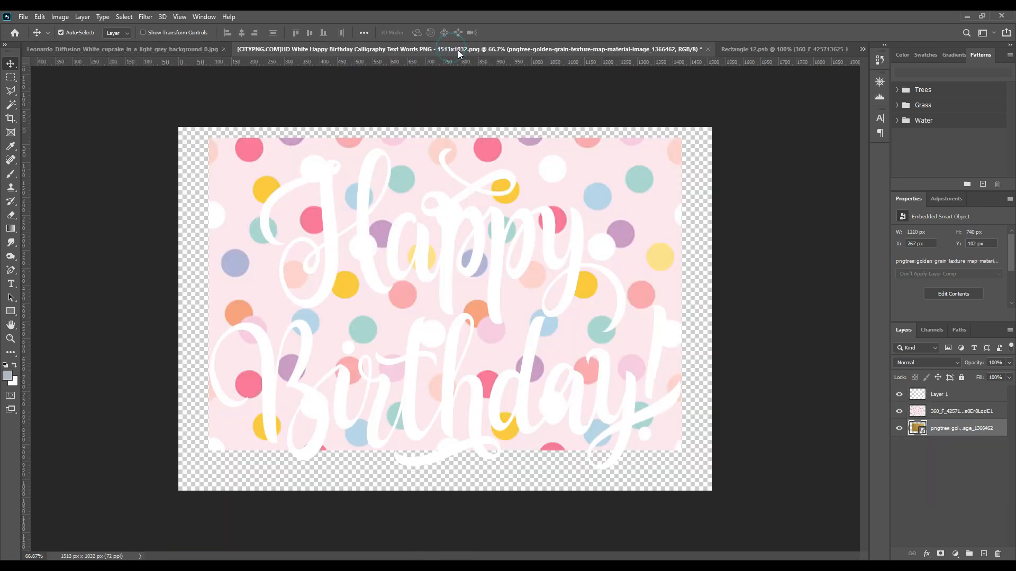
left_click_drag(941, 431, 428, 188)
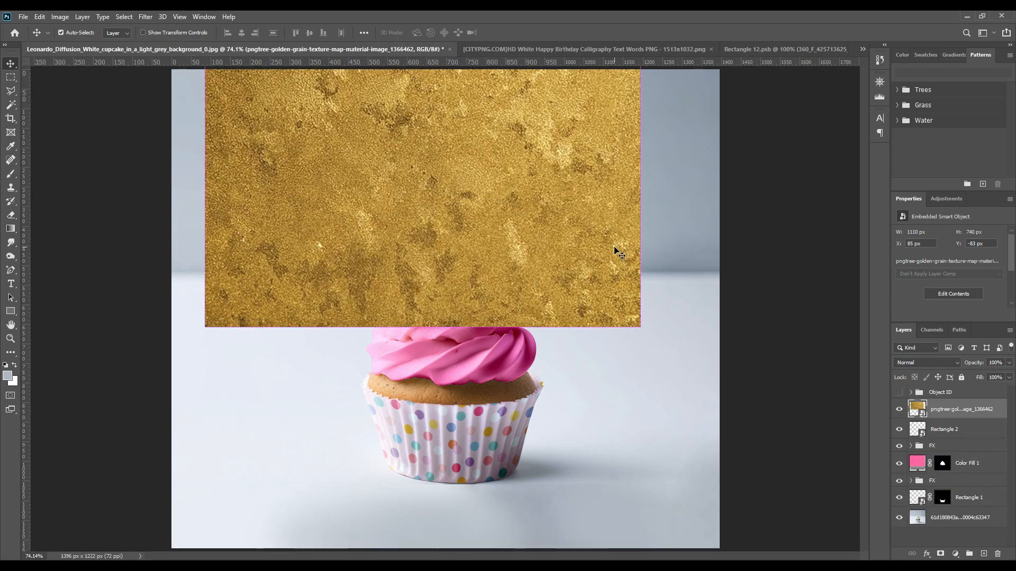
key("ctrl+t")
left_click_drag(643, 182, 427, 182)
left_click_drag(370, 197, 497, 169)
left_click(506, 32)
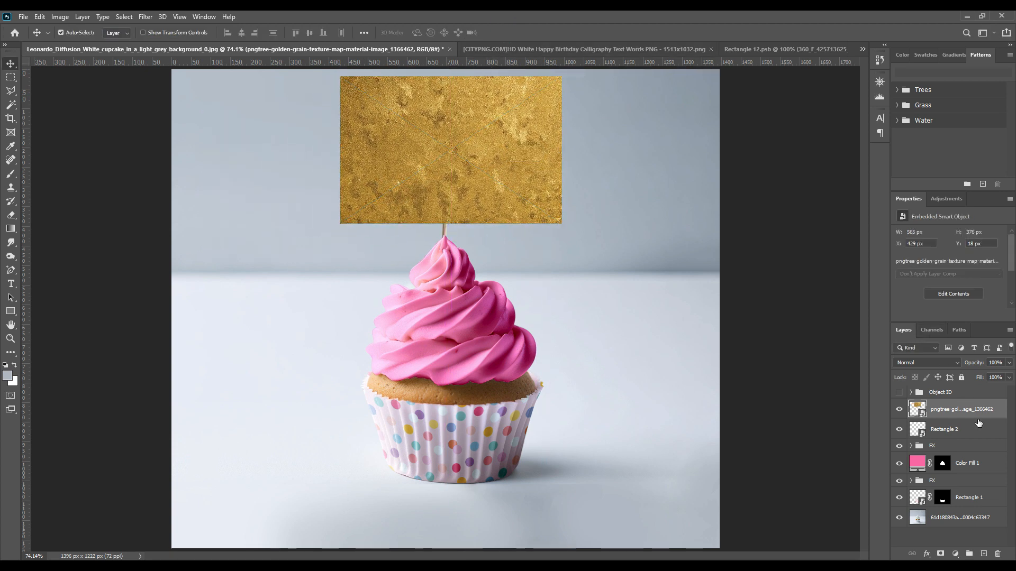
right_click(963, 410)
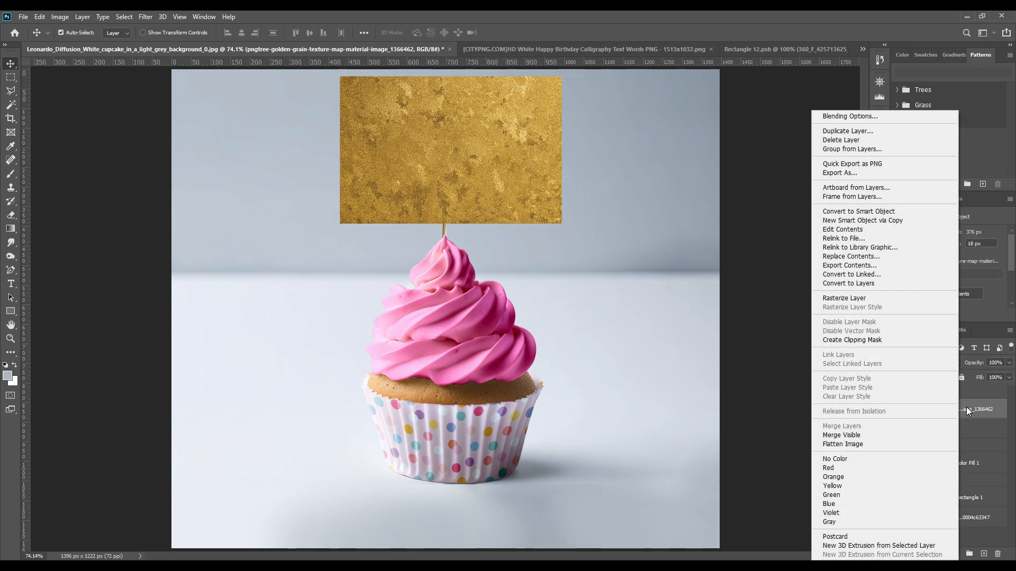
left_click(863, 340)
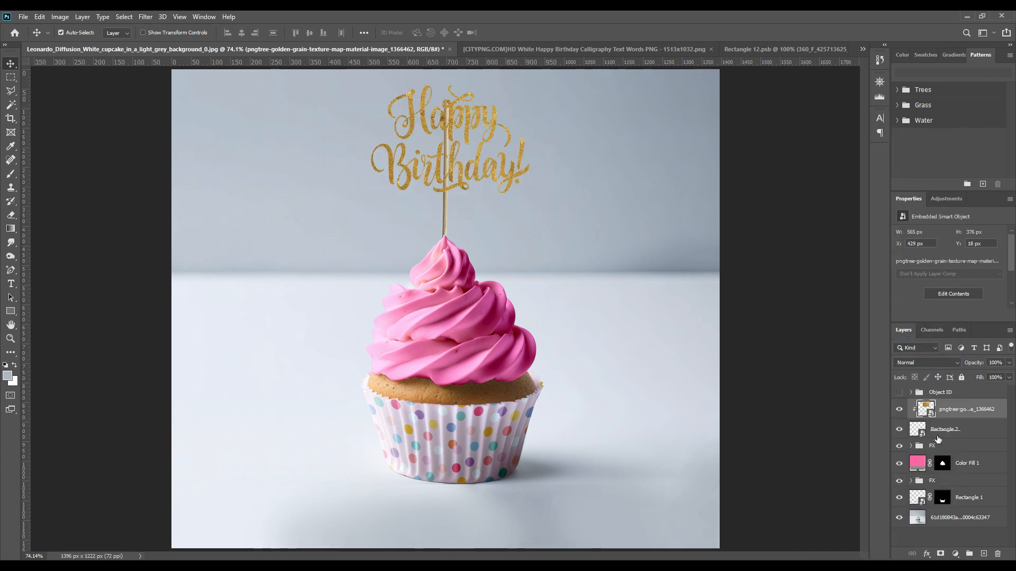
Add a Bevel & Emboss effect to the Rectangle 2 lettering with depth 178% and size 2 px
left_click(958, 430)
left_click(928, 553)
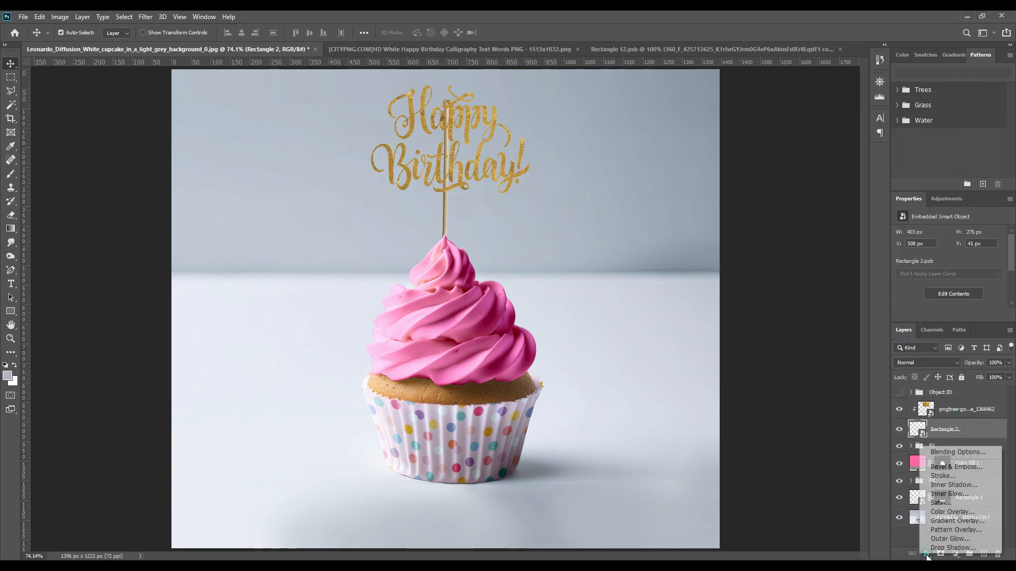
left_click(952, 467)
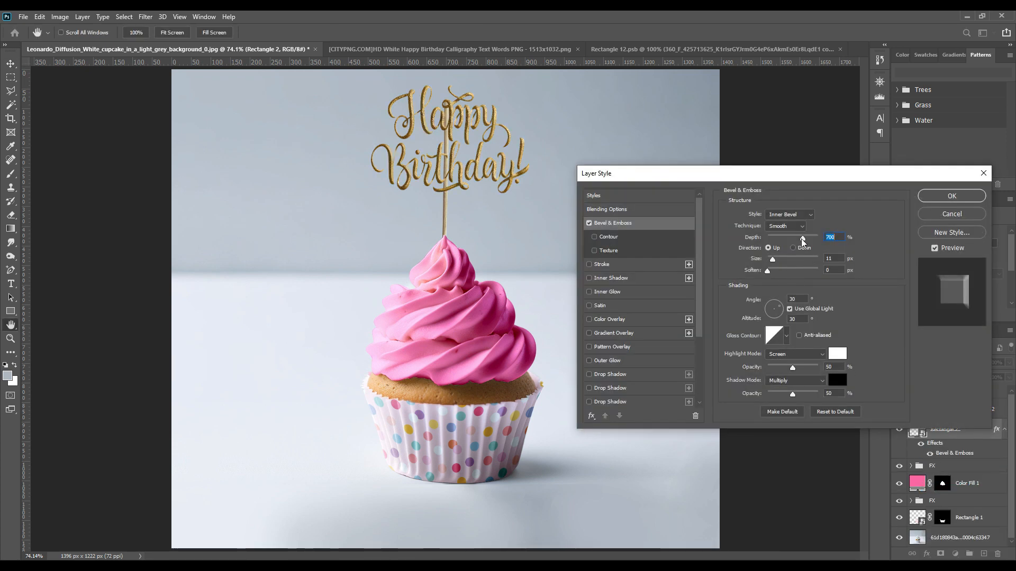
left_click_drag(803, 238, 768, 260)
left_click(767, 272)
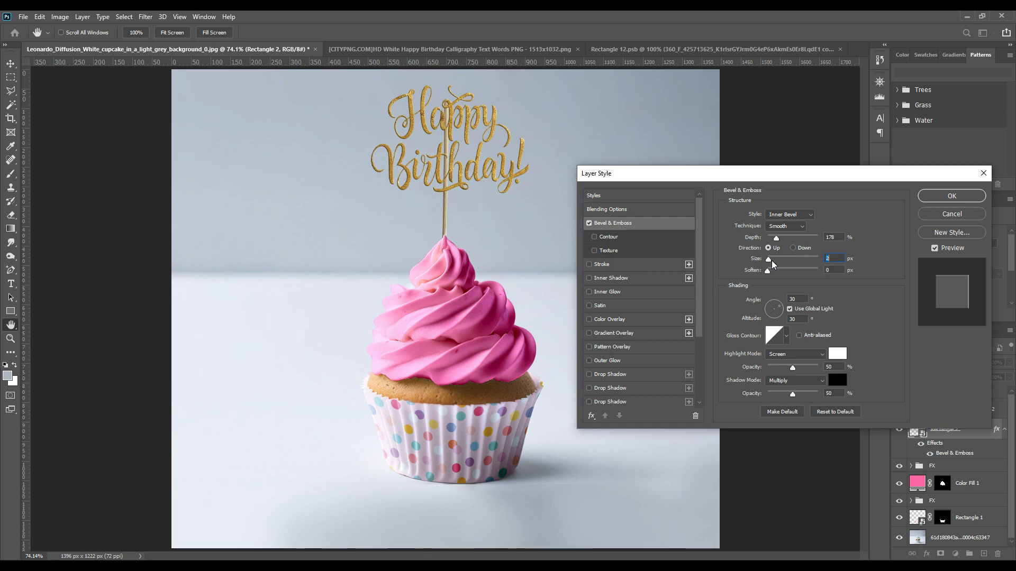
Set the bevel's highlight to Linear Dodge (Add) at 77%, its shadow to Color Burn at 69%, and soften to 3 px
left_click(798, 356)
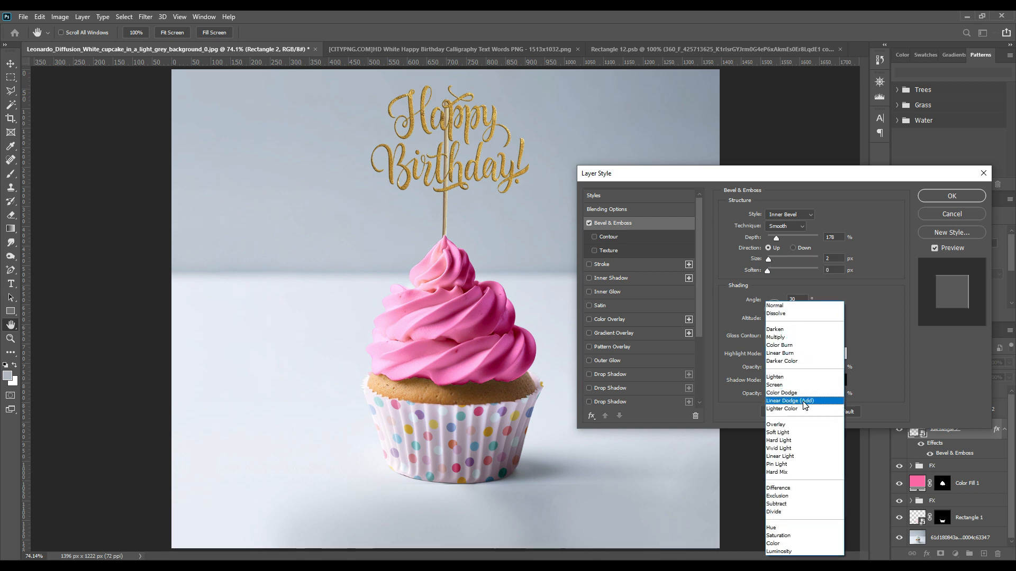
left_click(803, 403)
left_click_drag(792, 366, 812, 370)
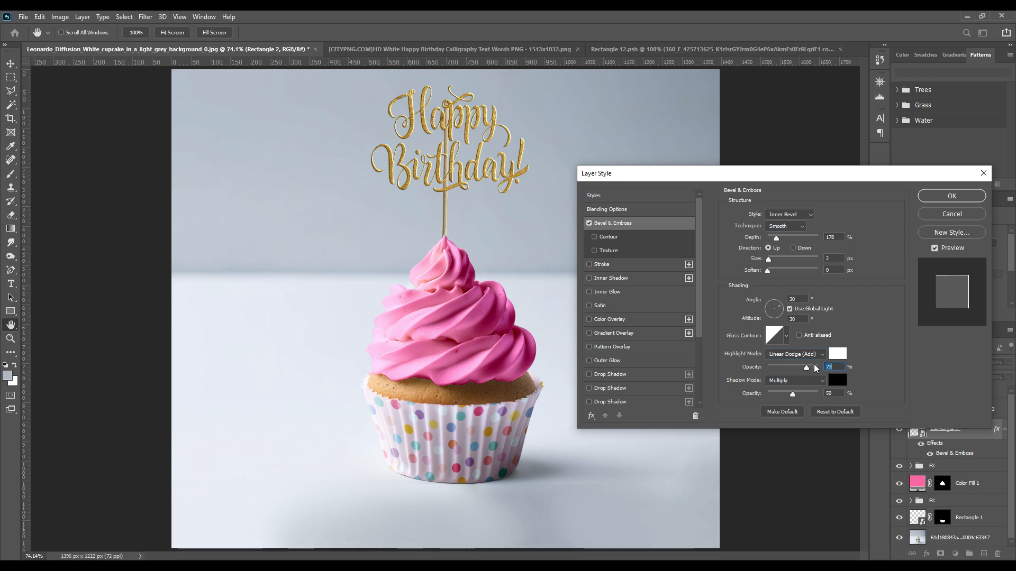
left_click(793, 380)
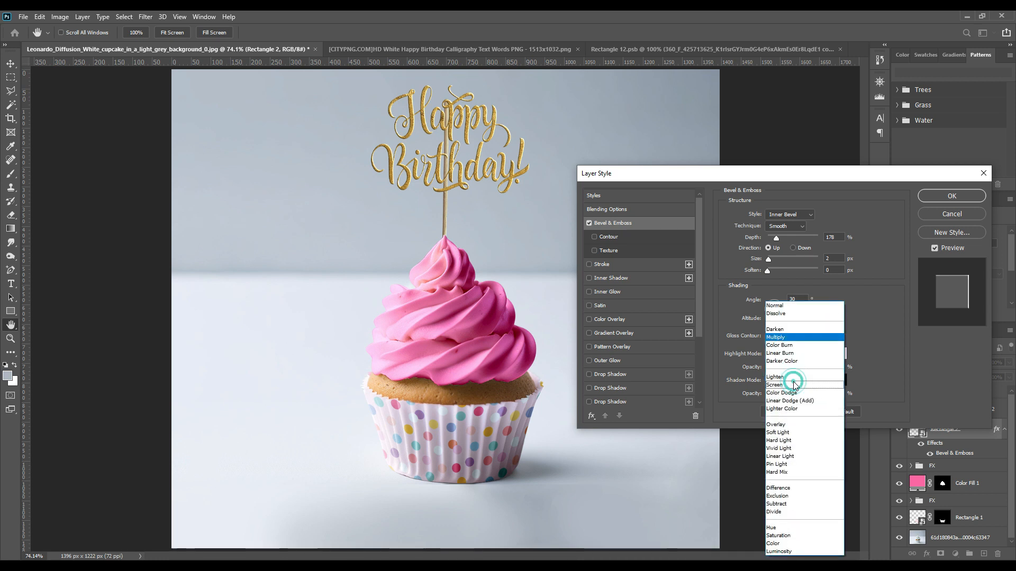
left_click(794, 352)
left_click_drag(793, 393, 802, 394)
left_click_drag(768, 271, 776, 275)
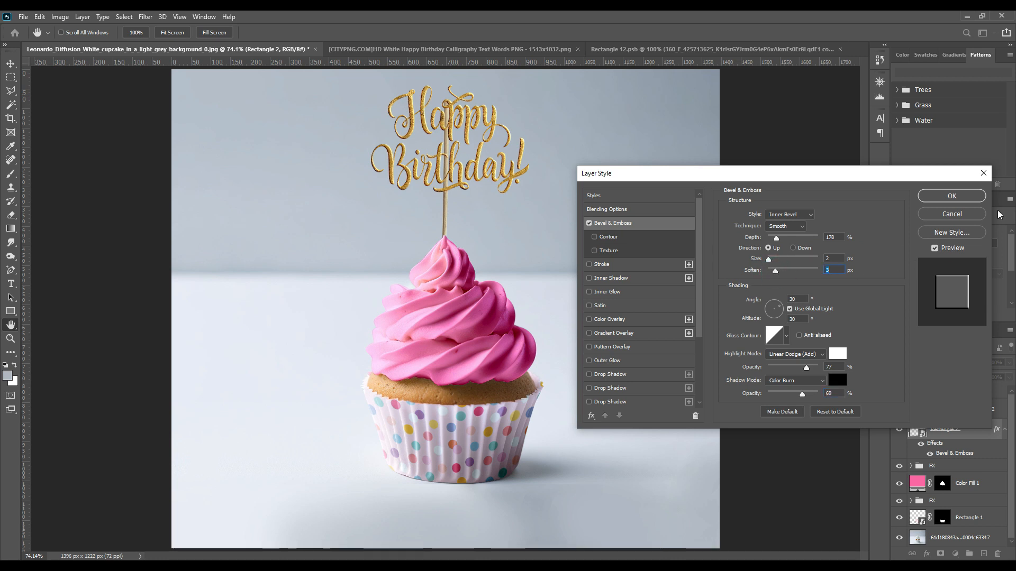
left_click(952, 196)
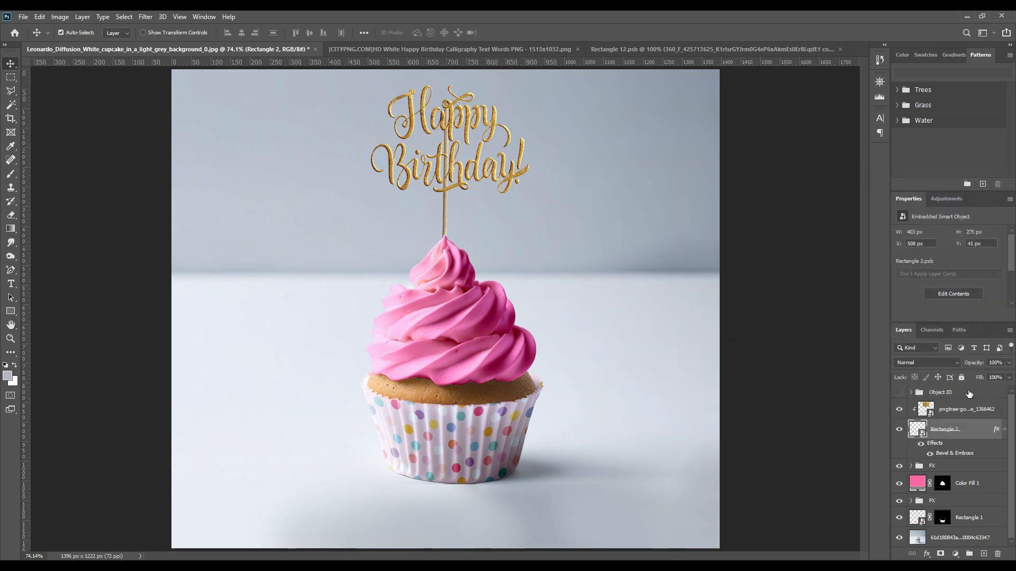
Nudge the lettering and its gold texture together about 14 px to the left over the stick
left_click(957, 416, "ctrl")
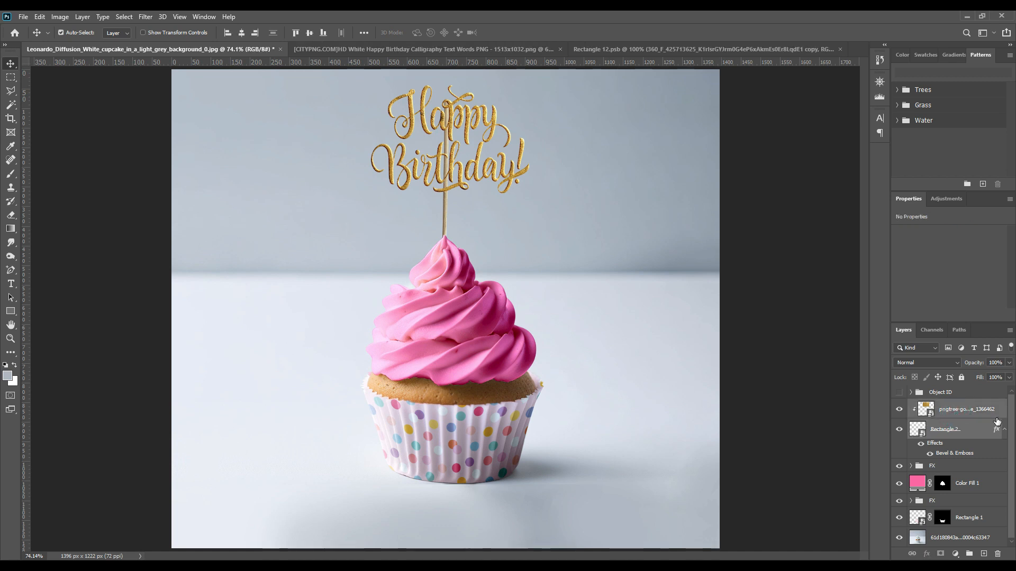
key("Left")
key("Left")
key("Left")
key("Left")
key("Left")
key("Left")
key("Left")
key("Left")
key("Left")
key("Left")
key("Left")
key("Left")
key("Left")
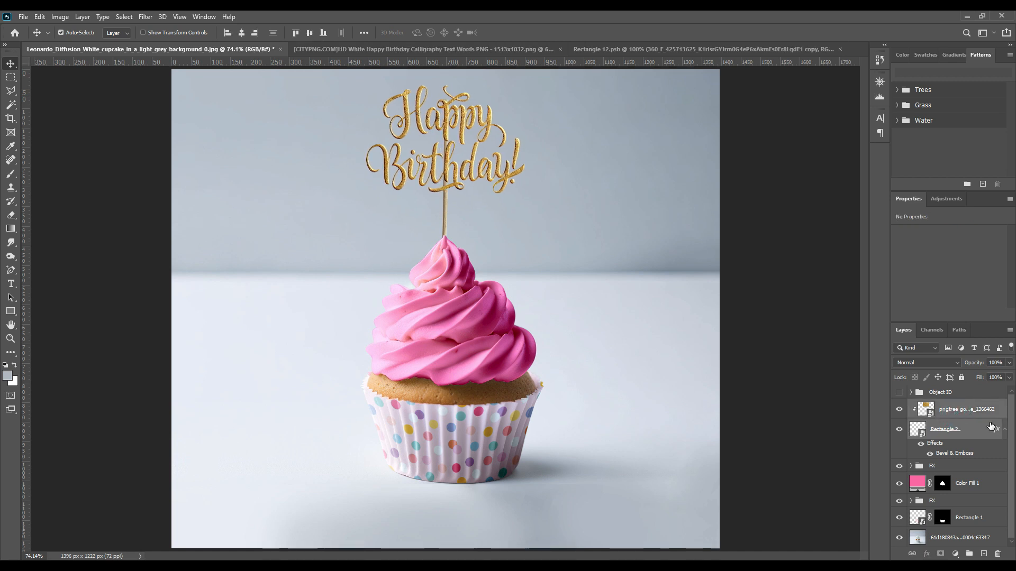
left_click(789, 287)
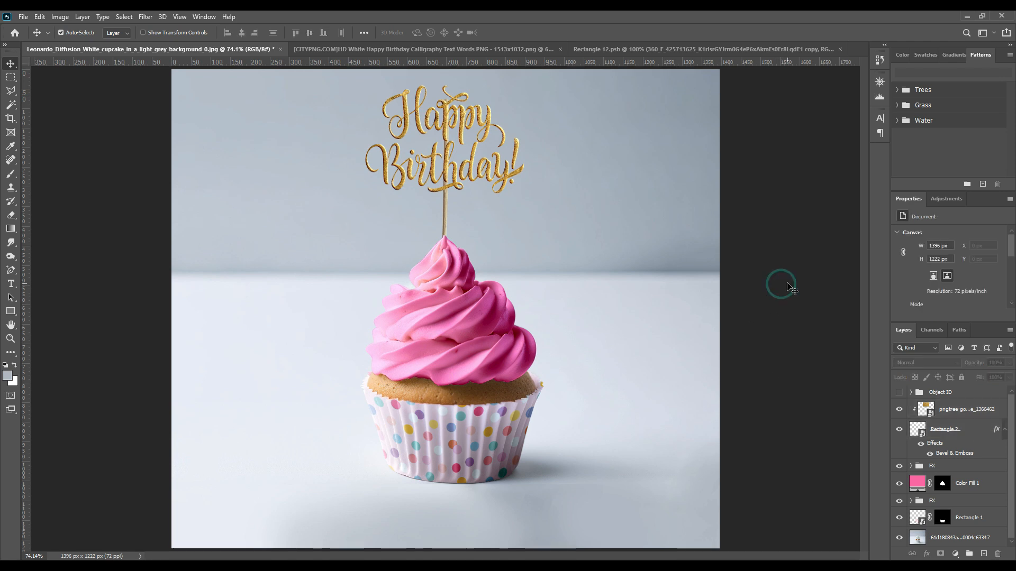
Give the Rectangle 2 lettering layer a red color label and collapse its effects list
left_click(948, 429)
right_click(947, 429)
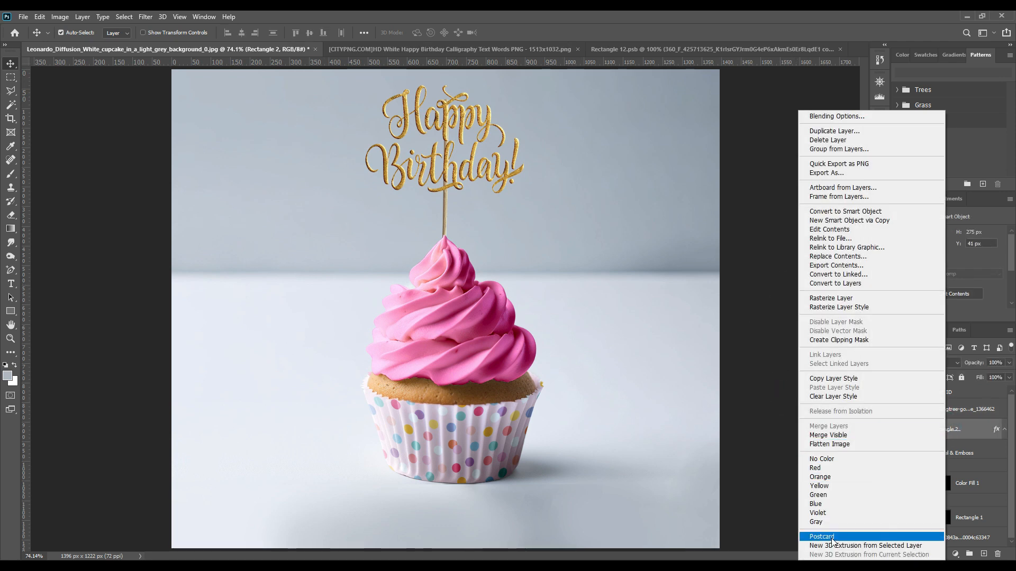
left_click(820, 468)
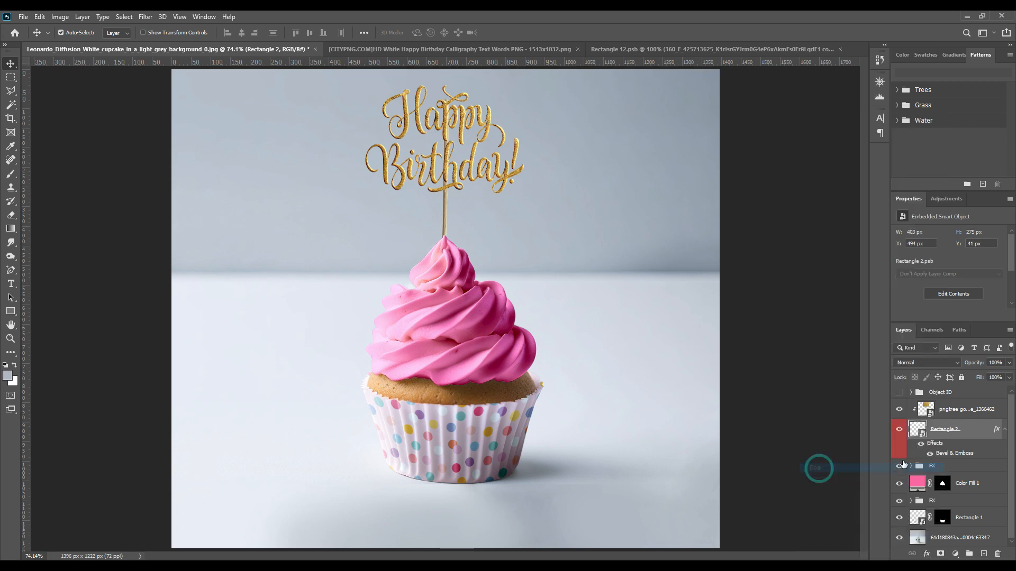
left_click(1005, 430)
Rename the Rectangle 2 lettering layer as Place Your Design Here and toggle its visibility to check it
double_click(945, 429)
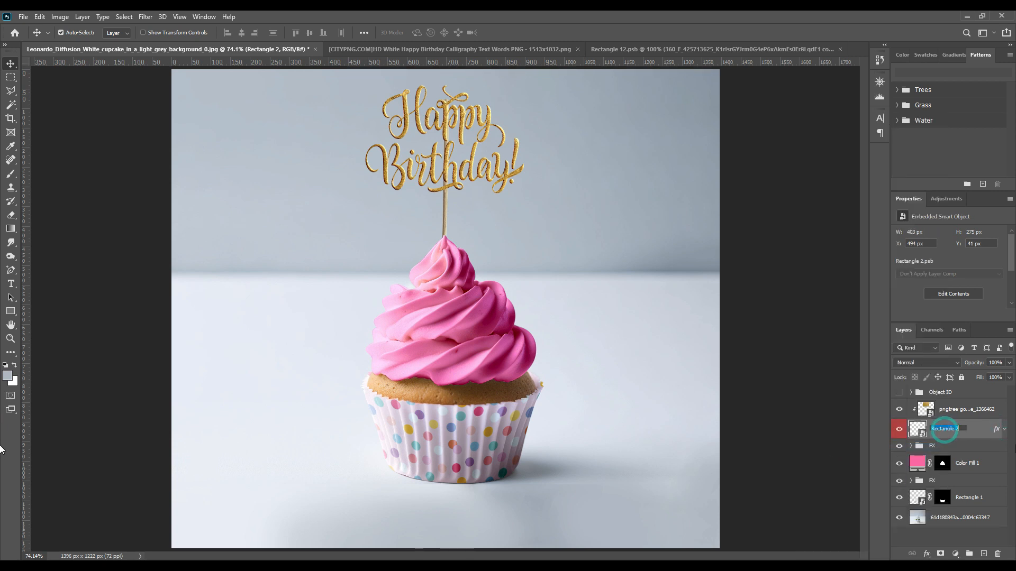
type("Place Your D")
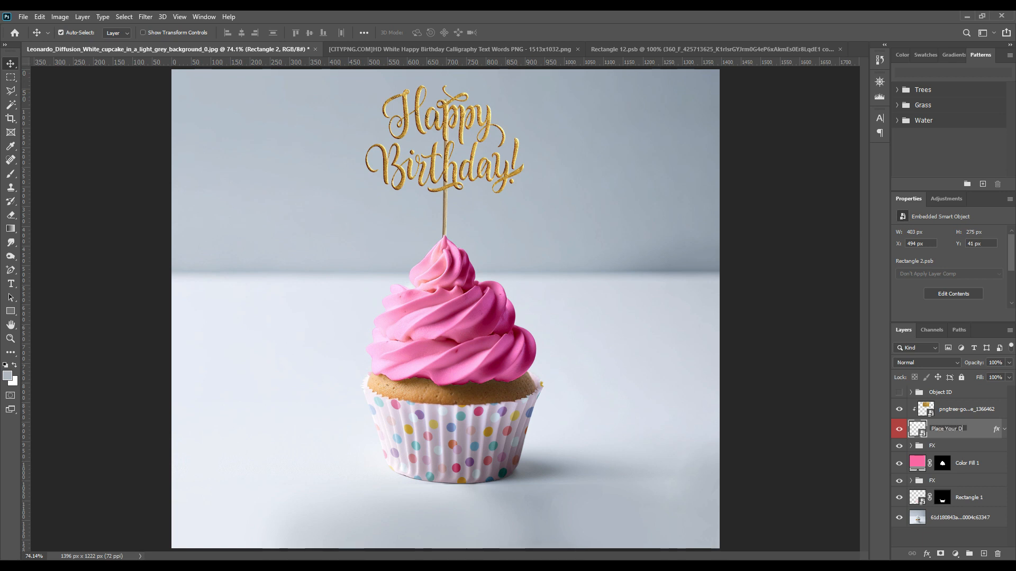
type("esign Here")
key("Return")
left_click(899, 430)
left_click(899, 430)
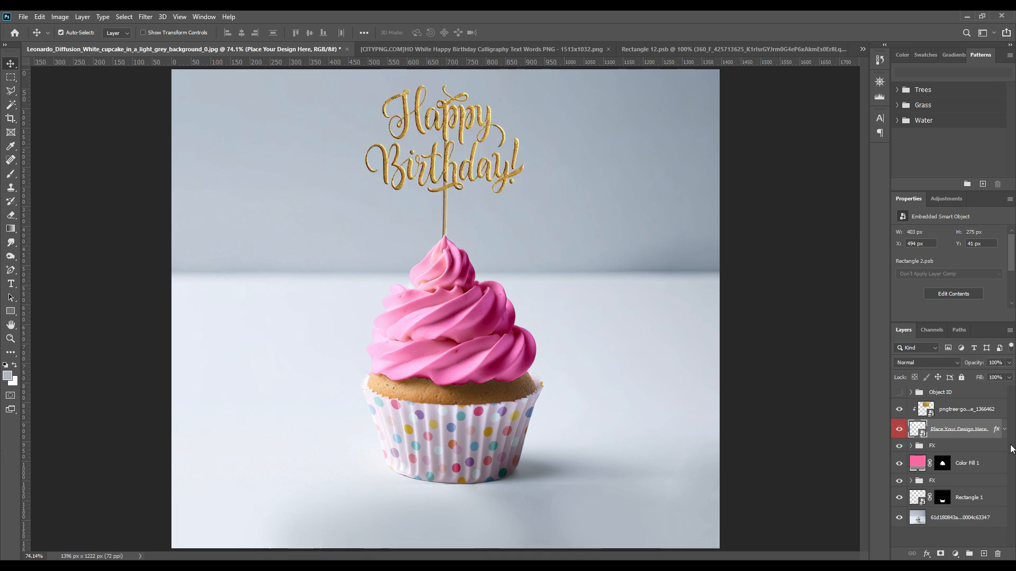
Rename the frosting's Color Fill 1 layer as Change Your Color Here
double_click(964, 463)
key("BackSpace")
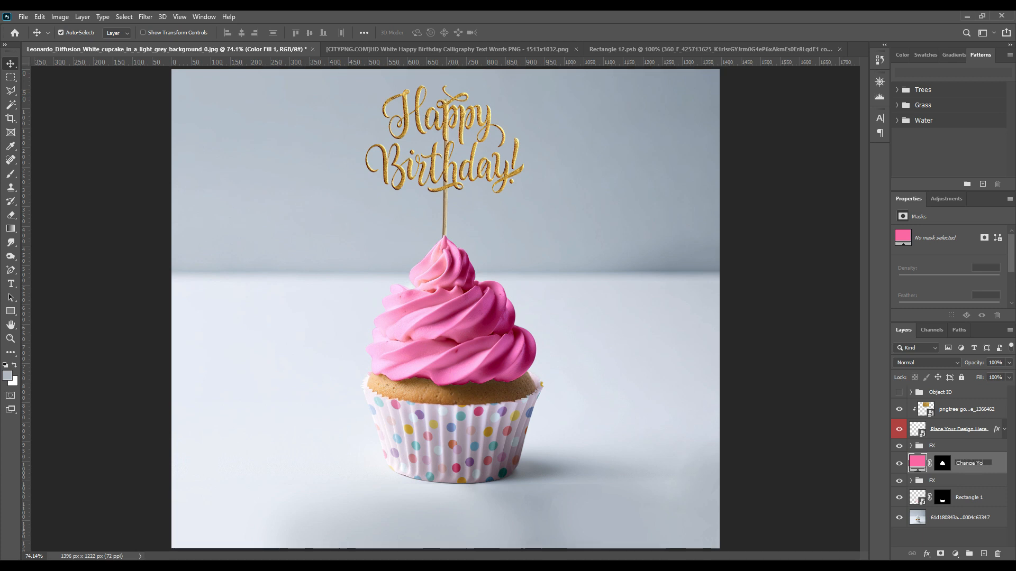
type("Change Your V")
type("olor Here")
key("Return")
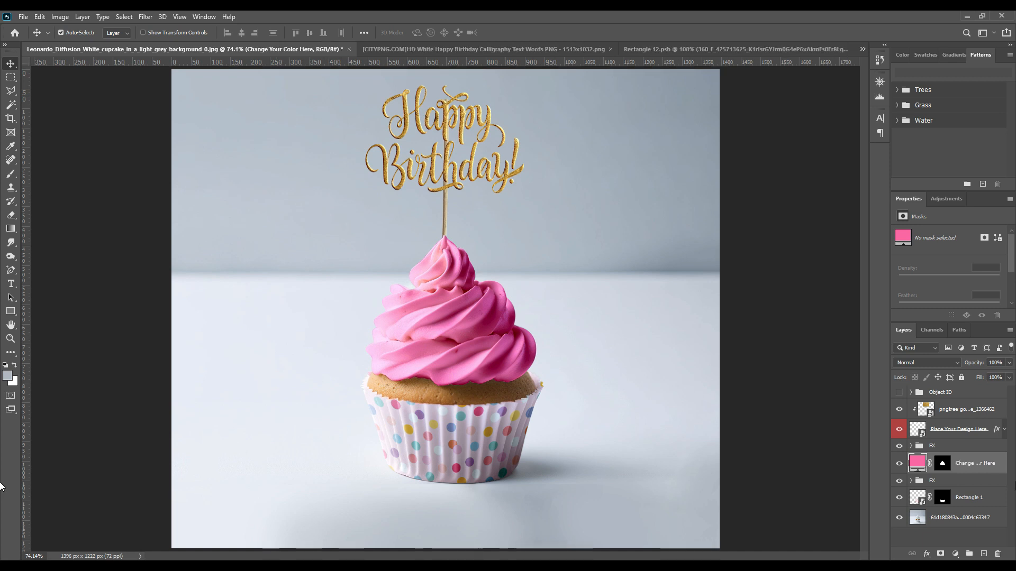
Rename the wrapper's Rectangle 1 layer as Place Your DEsign Here
double_click(969, 496)
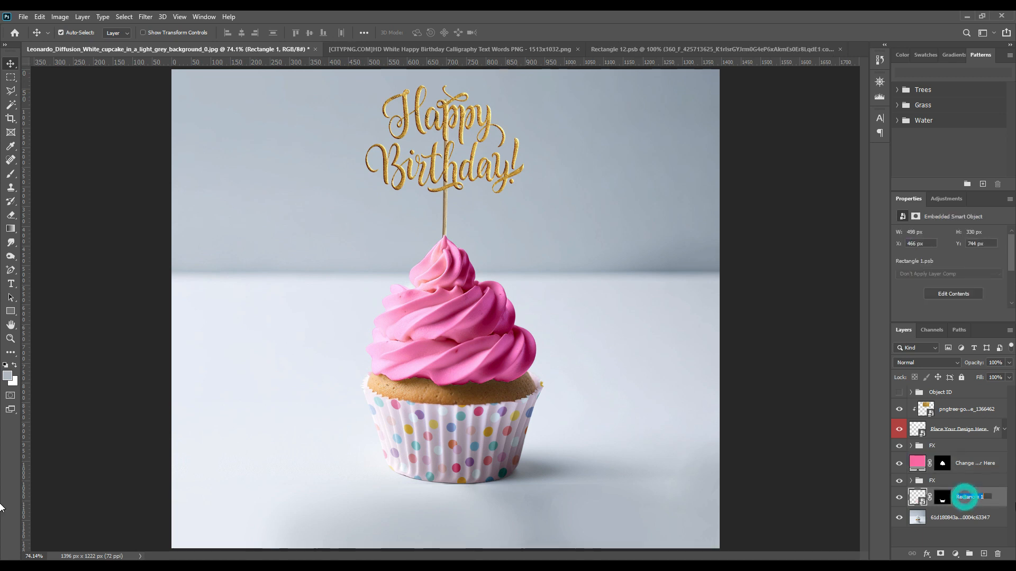
type("Plac")
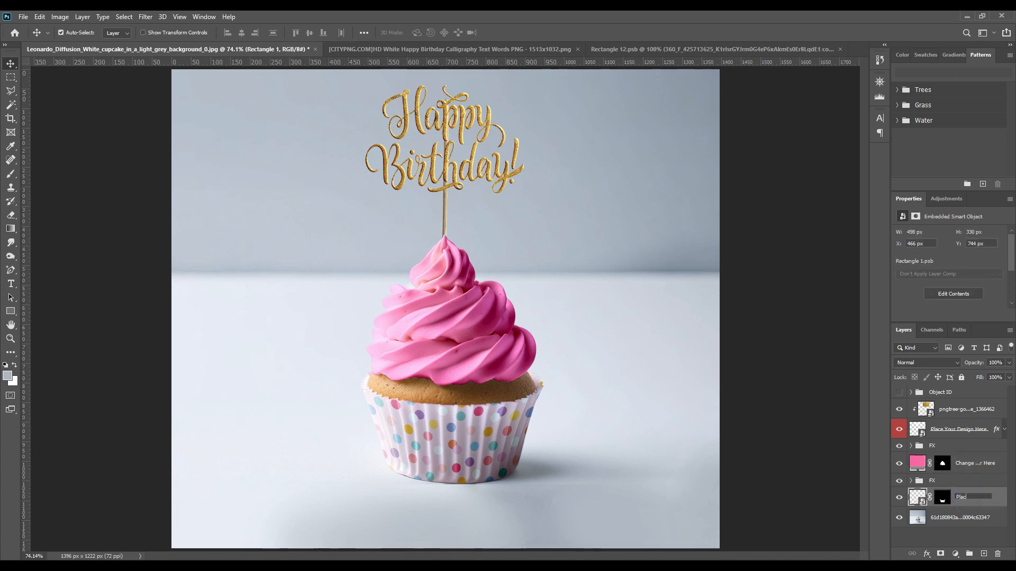
type("e Your DEsign Here")
key("Return")
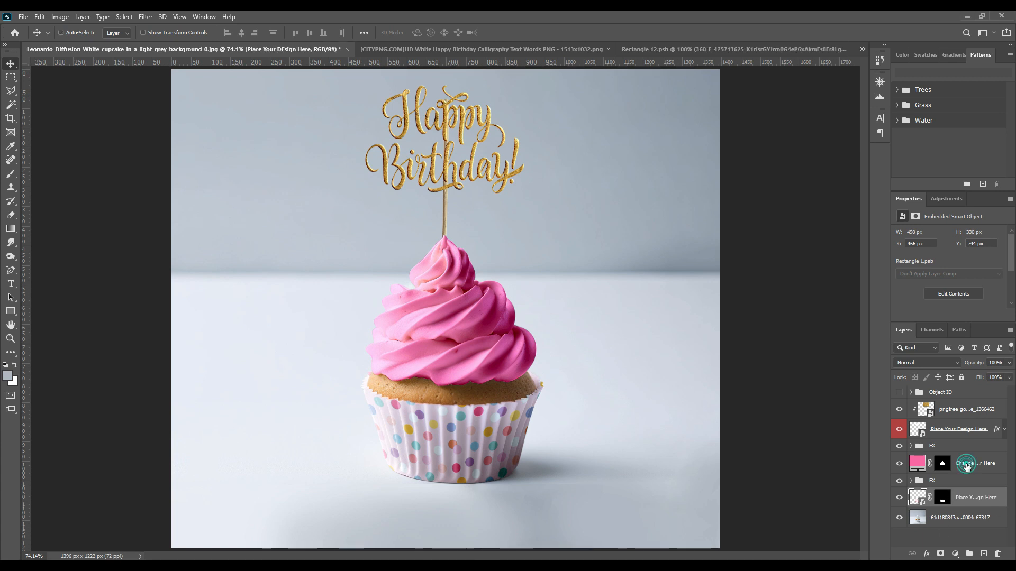
Give the frosting color layer and the wrapper design layer a red color label
right_click(966, 465)
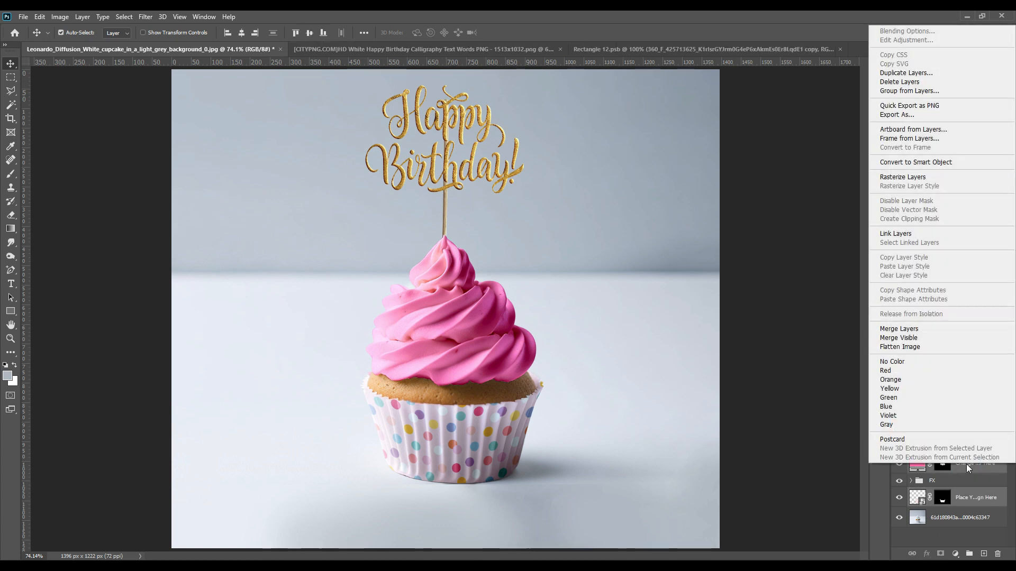
left_click(885, 370)
left_click(931, 536)
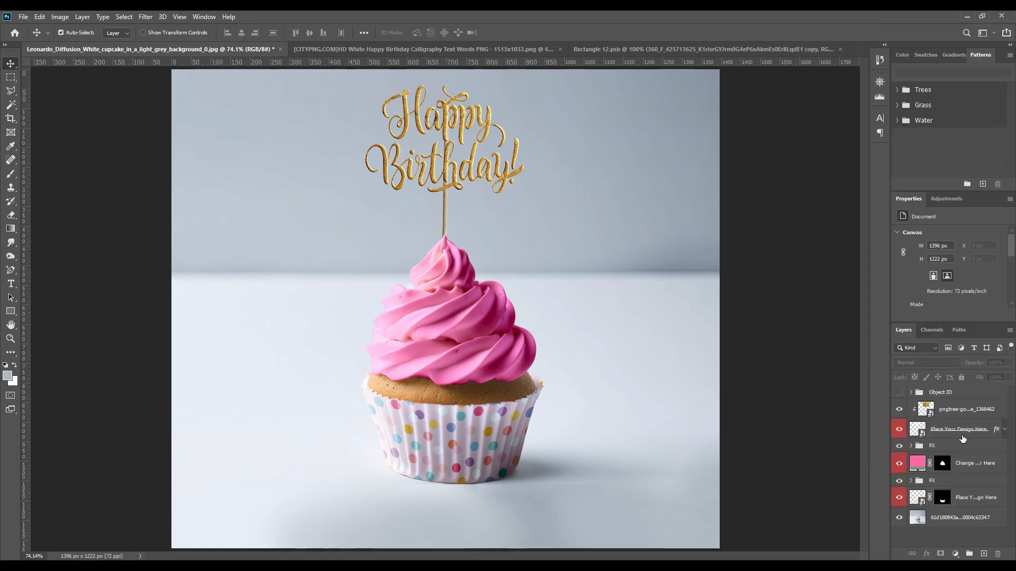
Toggle the visibility of the lettering, frosting color and wrapper design layers to check what each one controls
left_click(898, 430)
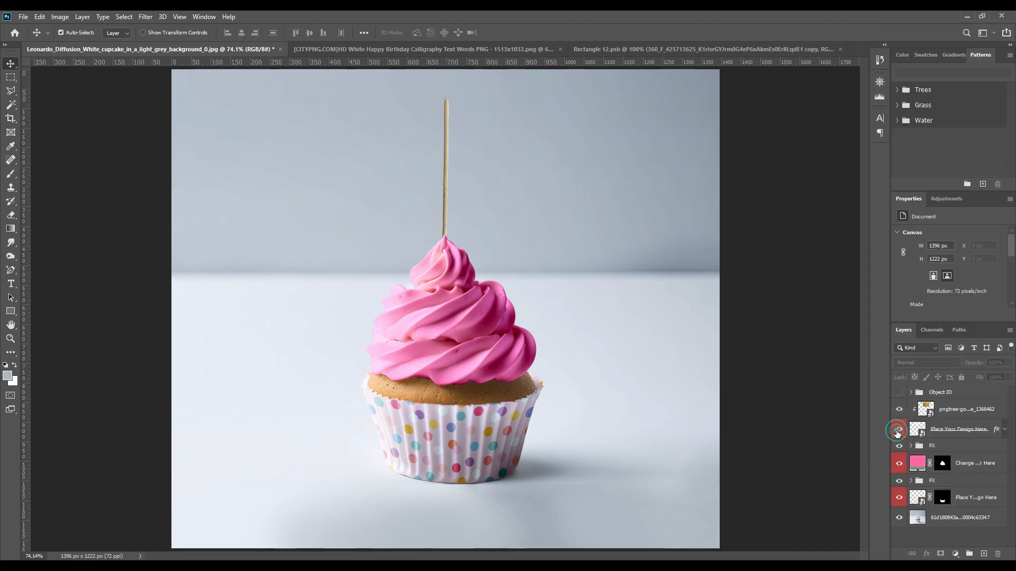
left_click(897, 430)
left_click(899, 464)
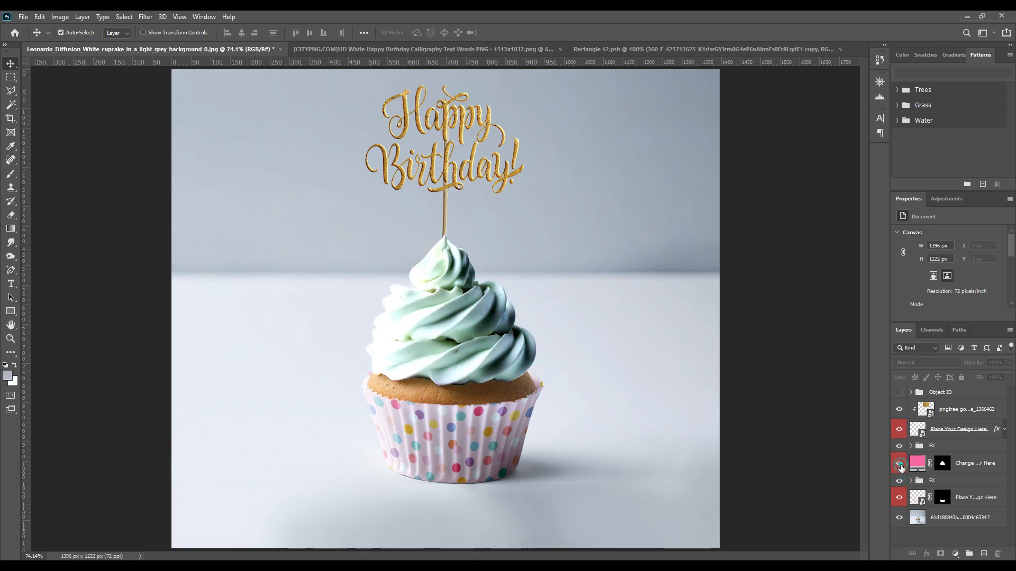
left_click(899, 464)
left_click(900, 498)
left_click(899, 498)
left_click(781, 407)
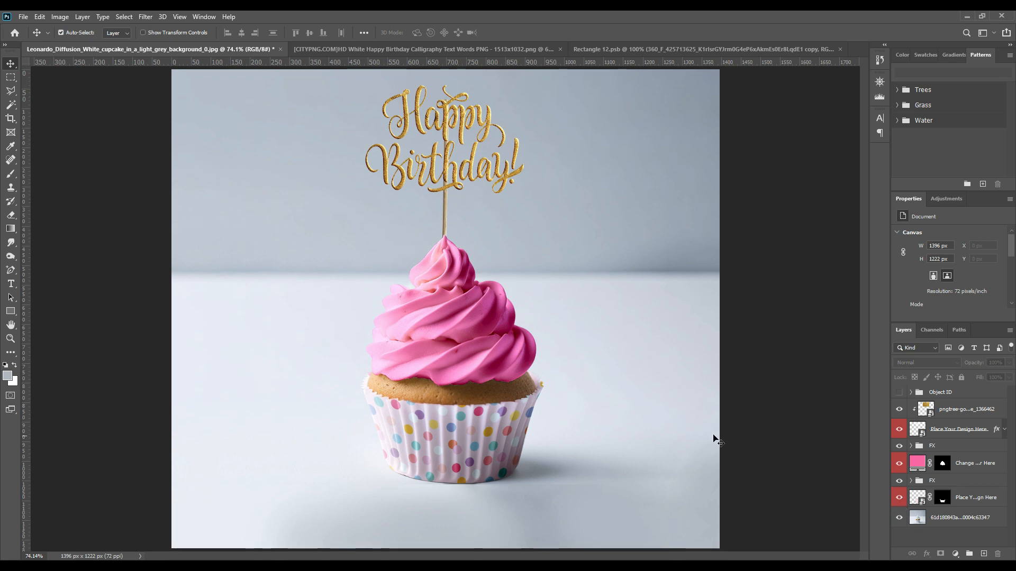
left_click(759, 411)
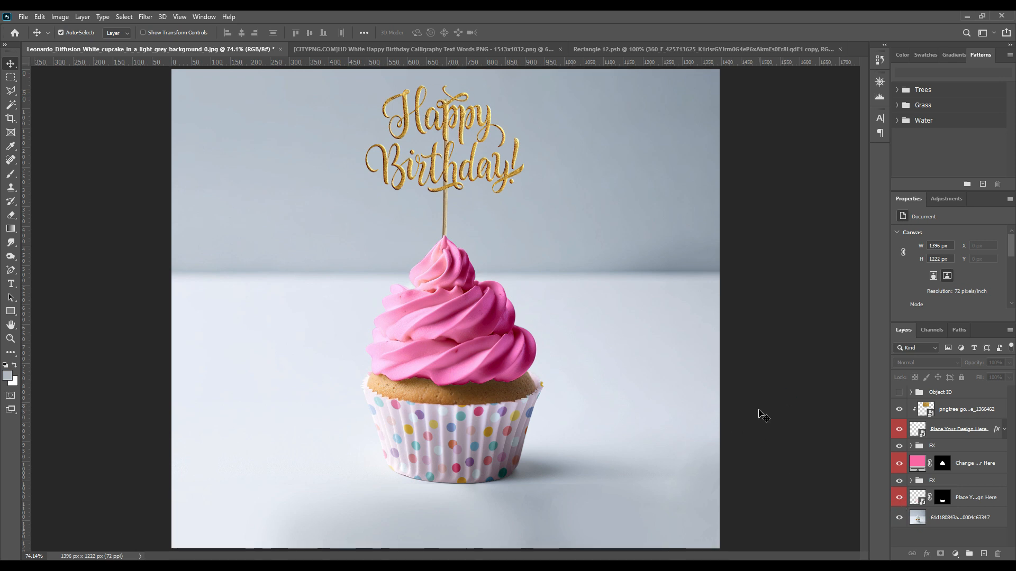